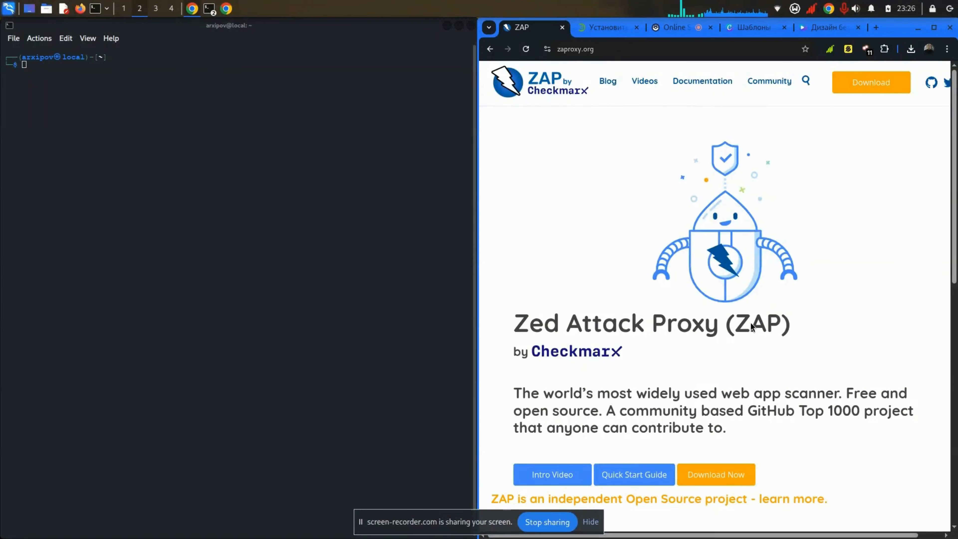
Step: Scroll the browser page and rearrange the windows on the desktop
scroll(751, 323, "down", 4)
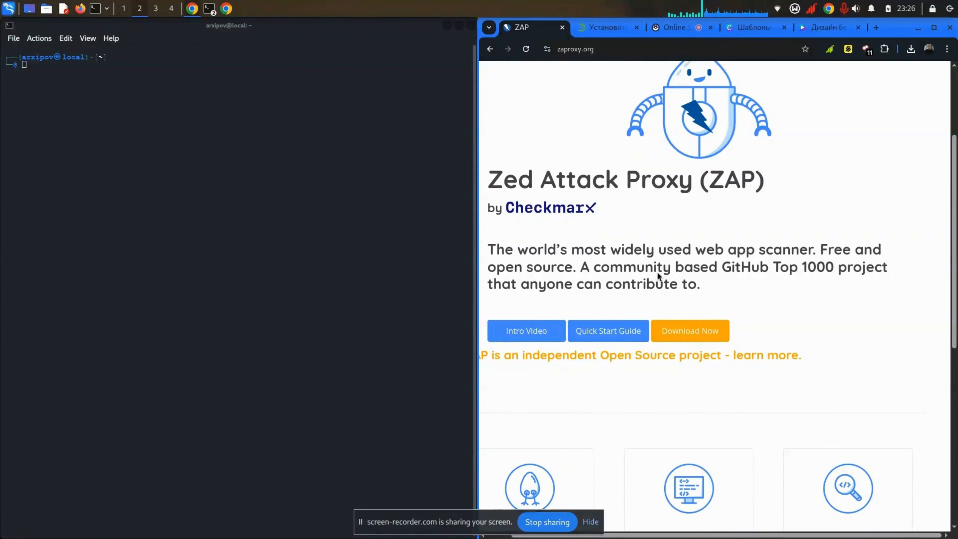
scroll(657, 271, "left", 1)
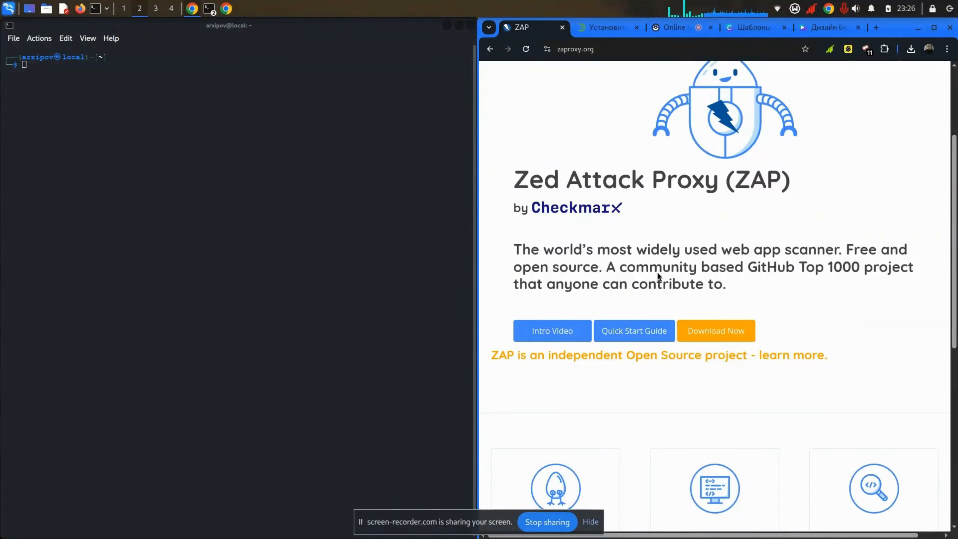
scroll(657, 272, "right", 1)
scroll(657, 272, "left", 1)
scroll(657, 271, "down", 8)
scroll(658, 275, "down", 2)
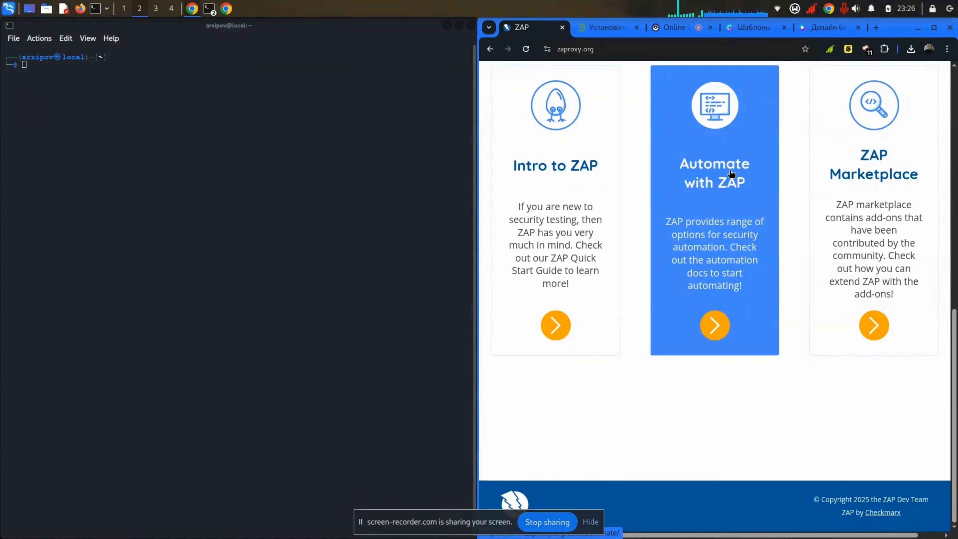
scroll(492, 439, "up", 10)
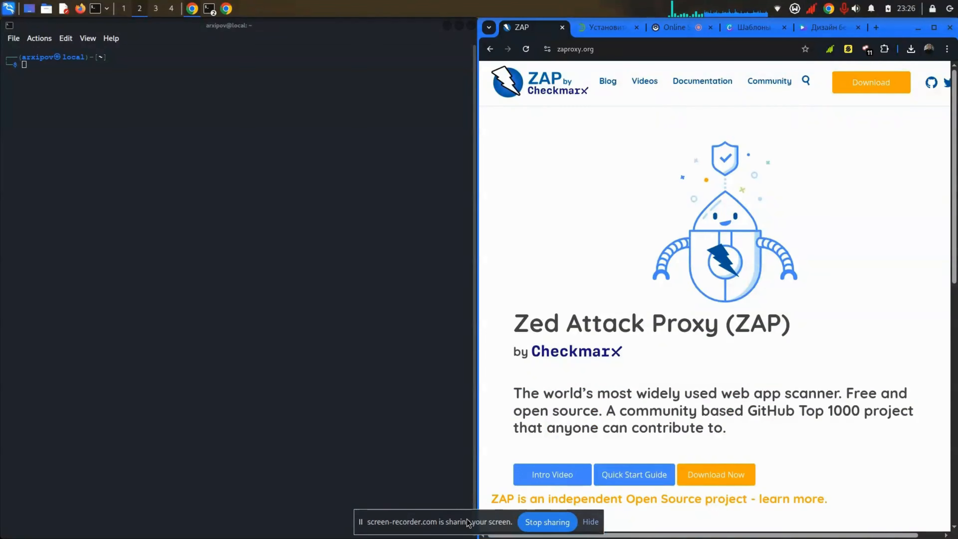
left_click_drag(360, 522, 853, 535)
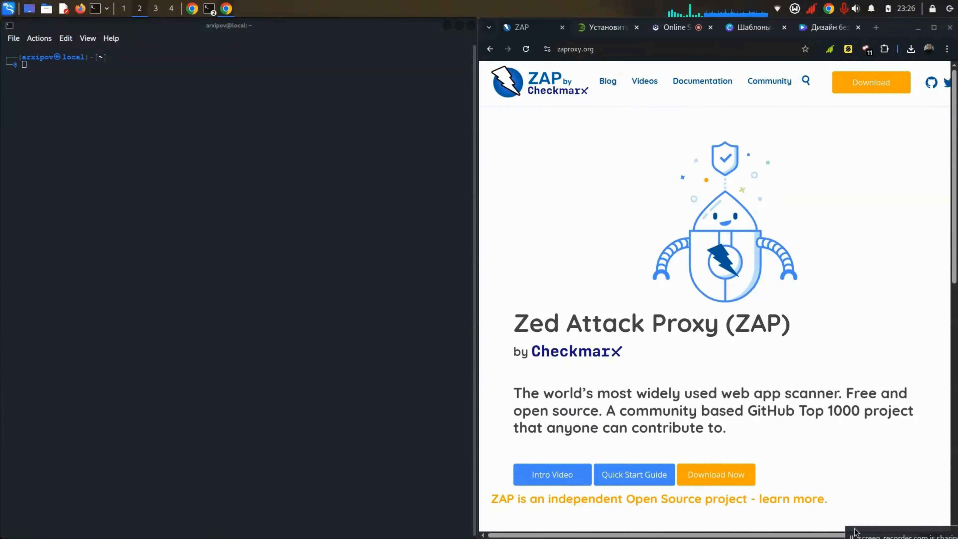
left_click_drag(923, 535, 739, 428)
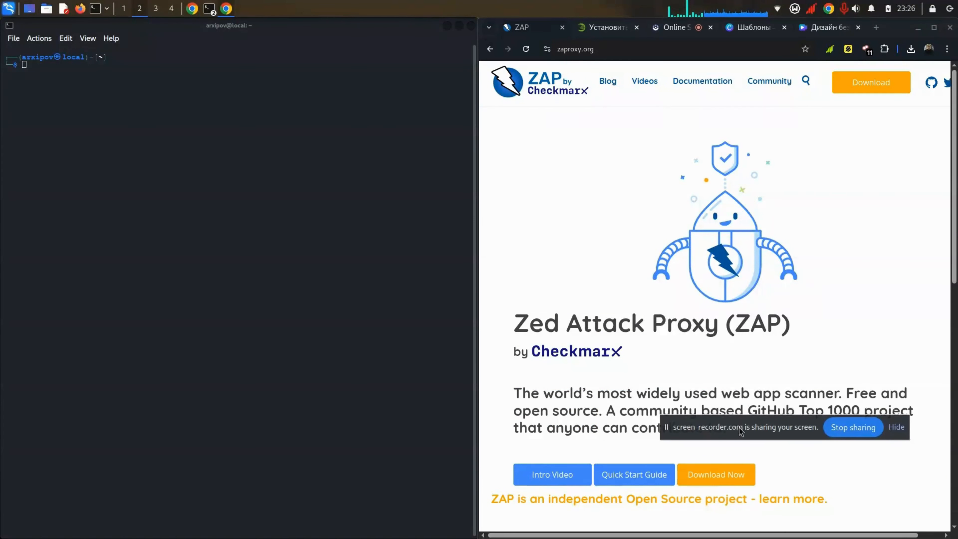
left_click(897, 426)
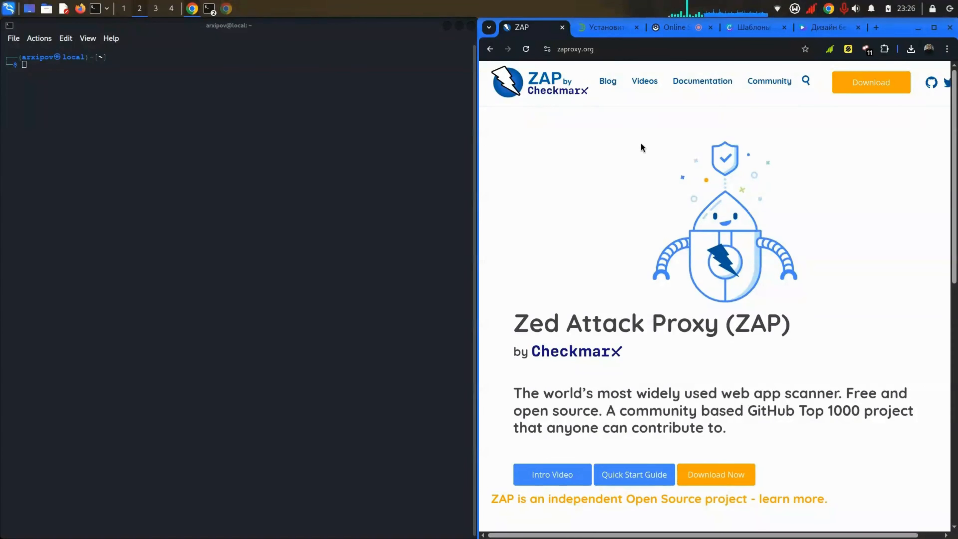
Step: Check the screen recorder's tab, then return to the ZAP home page tab
left_click(659, 33)
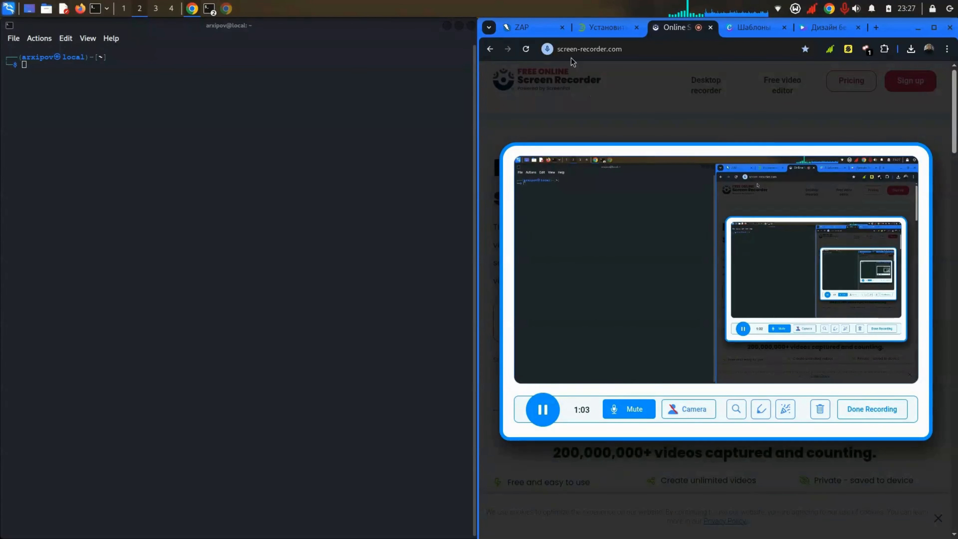
left_click(526, 27)
scroll(668, 343, "down", 6)
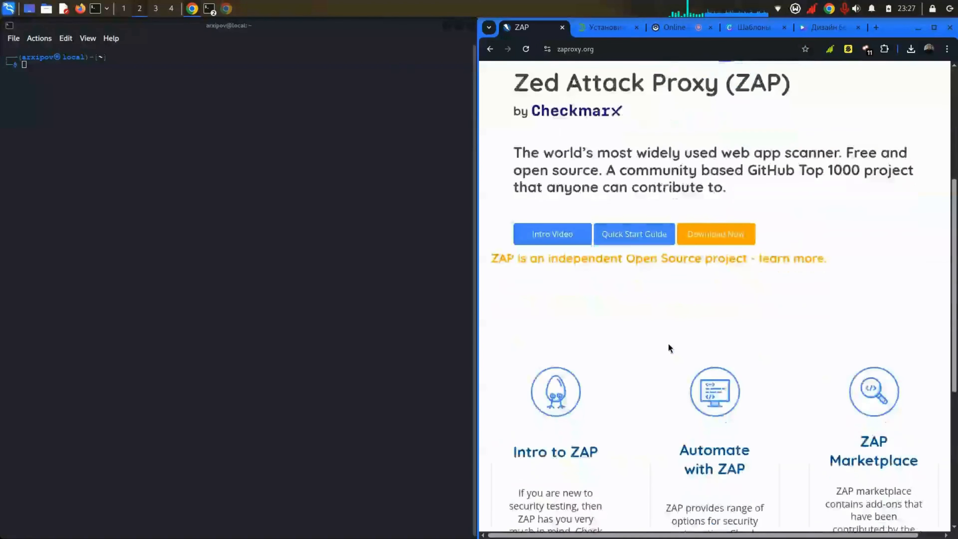
scroll(668, 344, "up", 5)
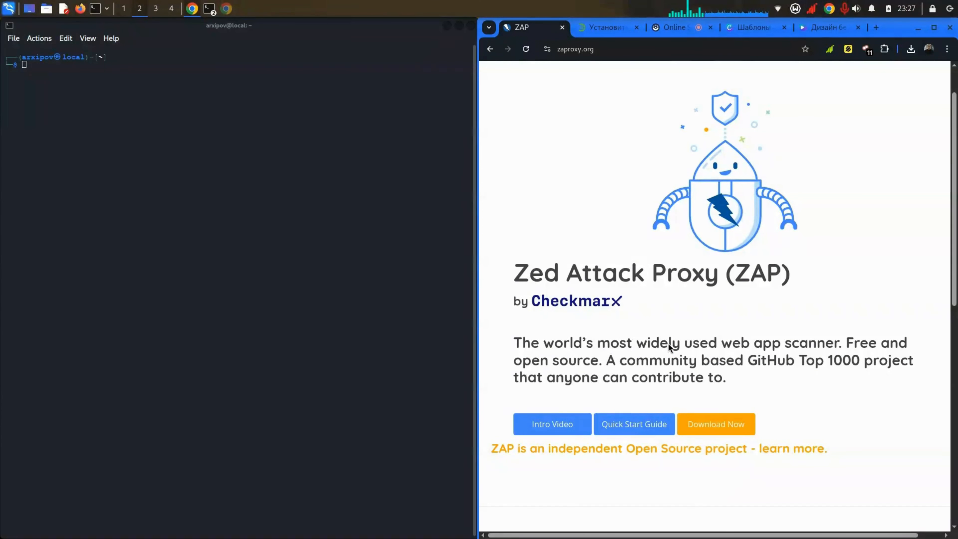
scroll(668, 346, "up", 1)
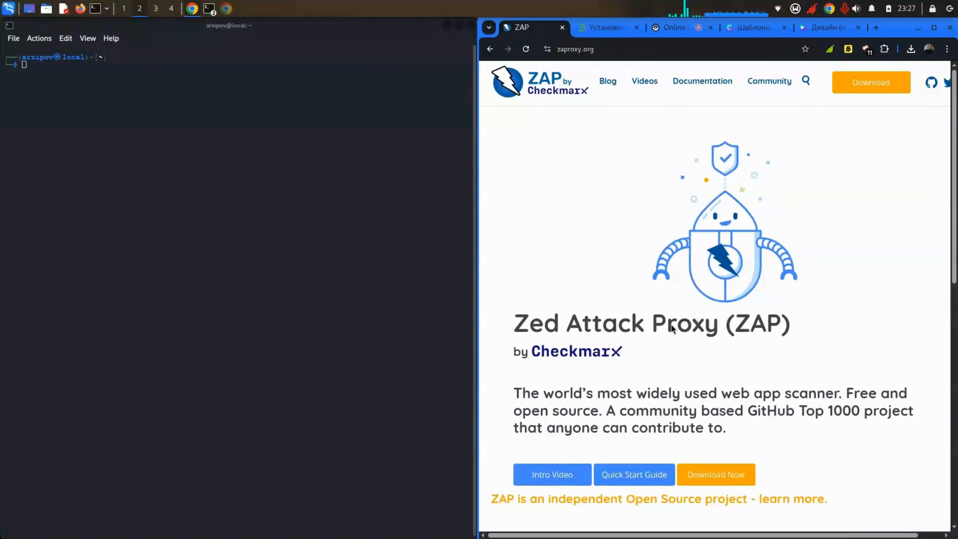
Step: Enlarge the terminal text and run zapproxy, which reports not found and suggests zaproxy
left_click(313, 148)
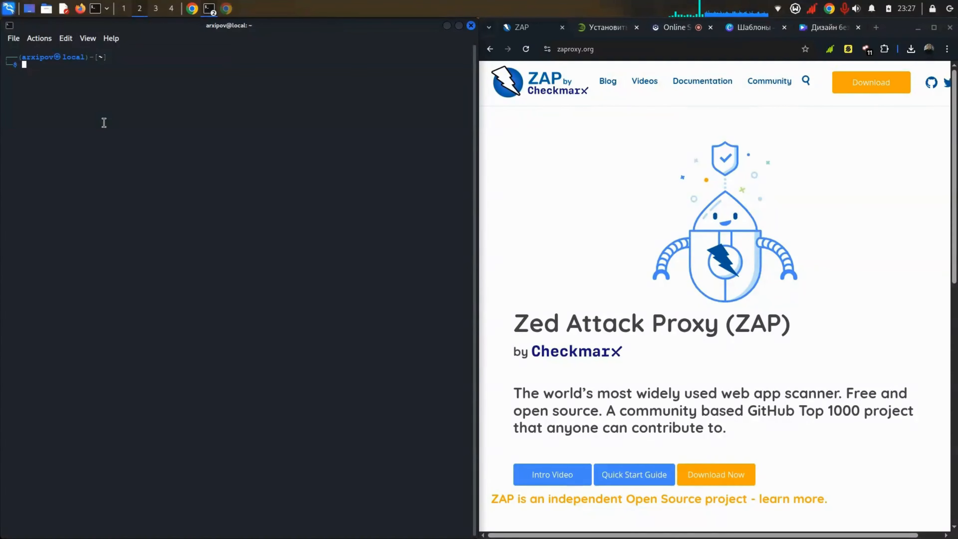
key("ctrl+plus")
key("ctrl+plus")
key("ctrl+plus")
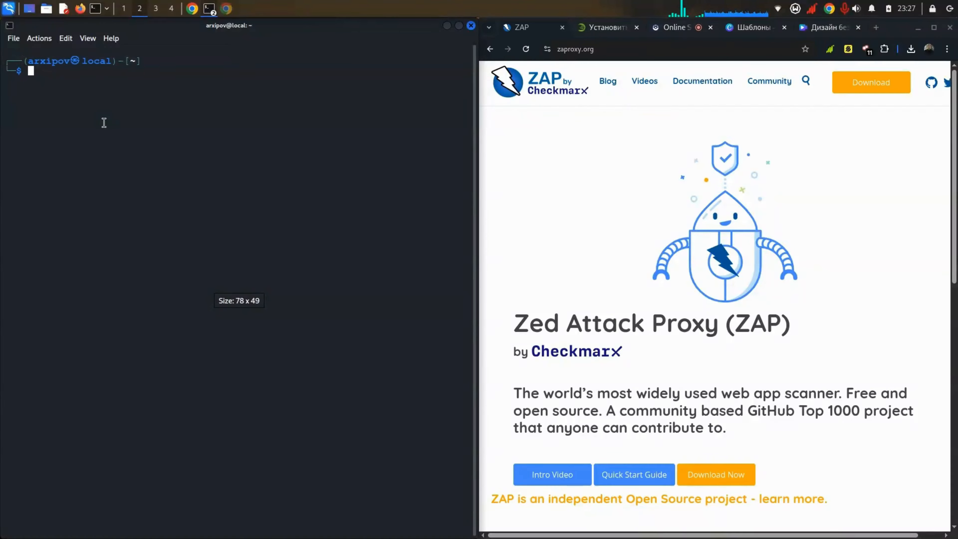
type("zappro")
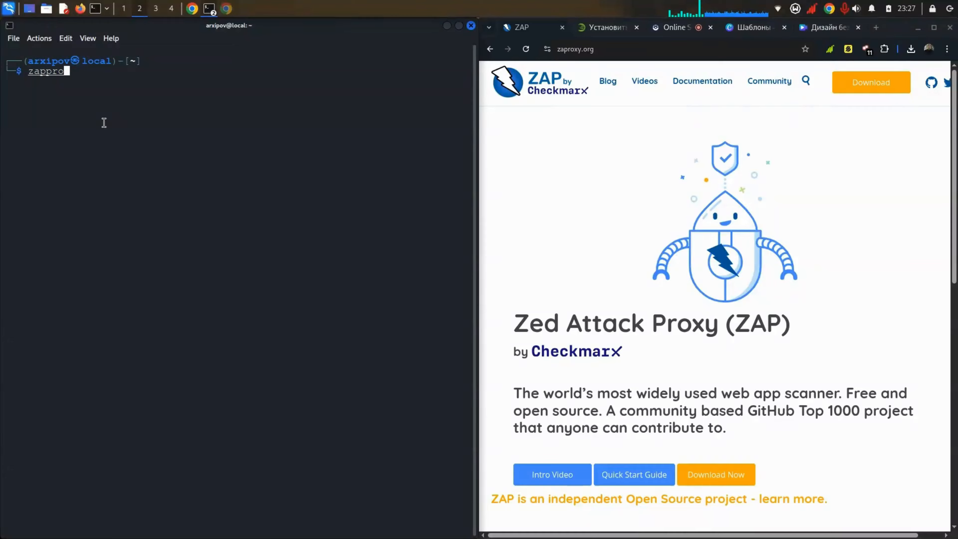
type("xy")
key("Return")
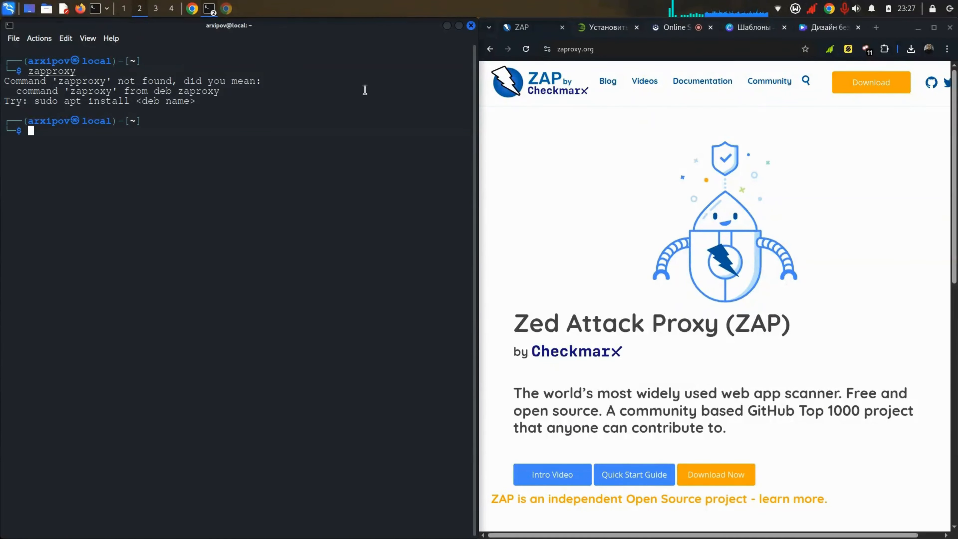
Step: Show the openSUSE zap page, pick out the zaproxy name, and close the second terminal
left_click(606, 28)
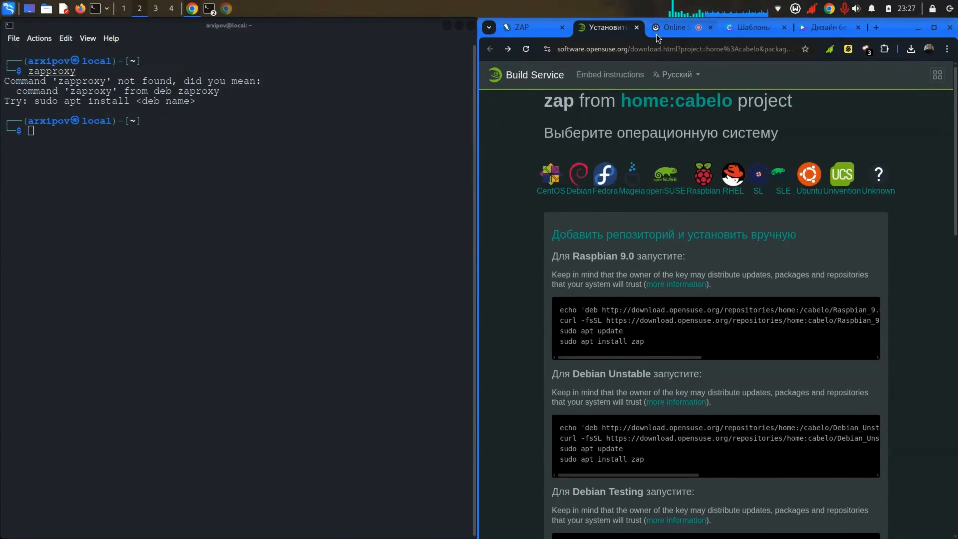
left_click(228, 132)
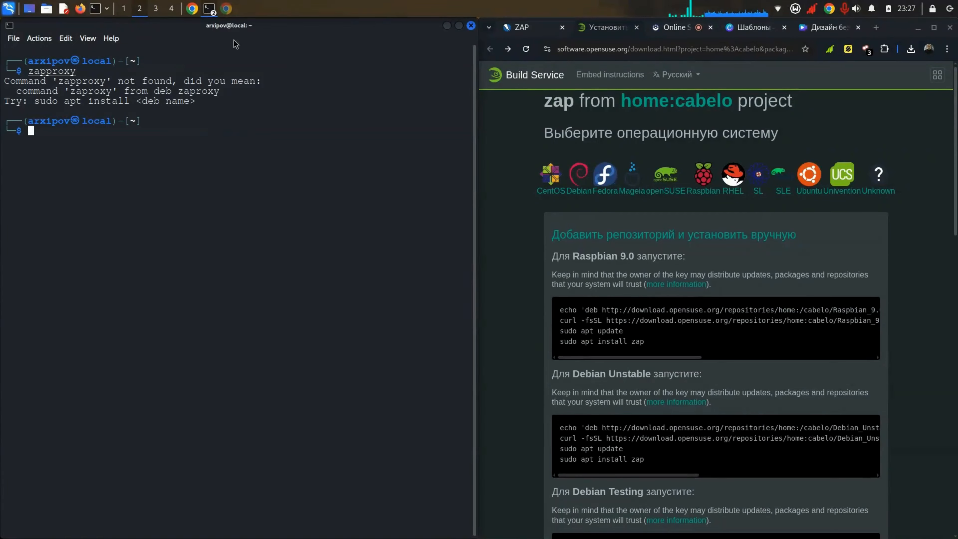
left_click(209, 8)
left_click(221, 32)
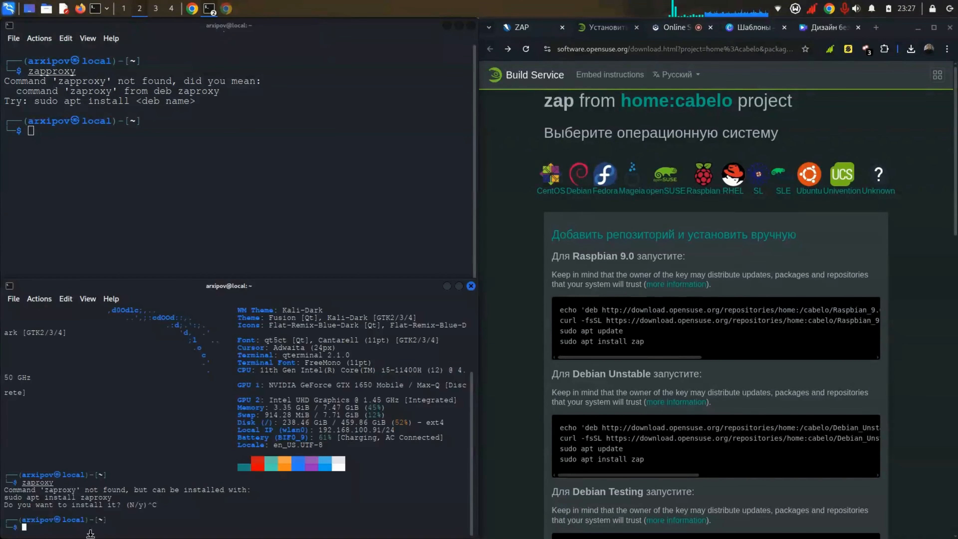
double_click(38, 482)
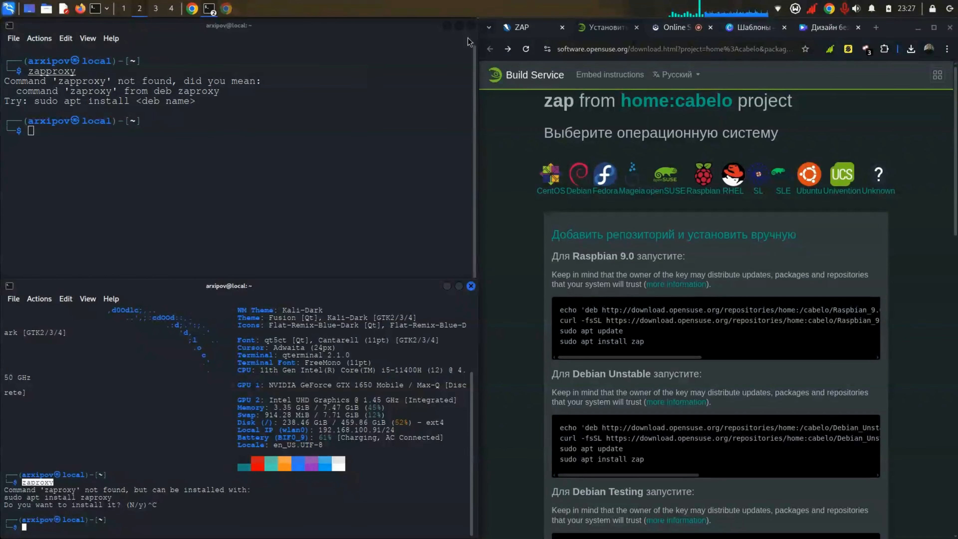
left_click(470, 285)
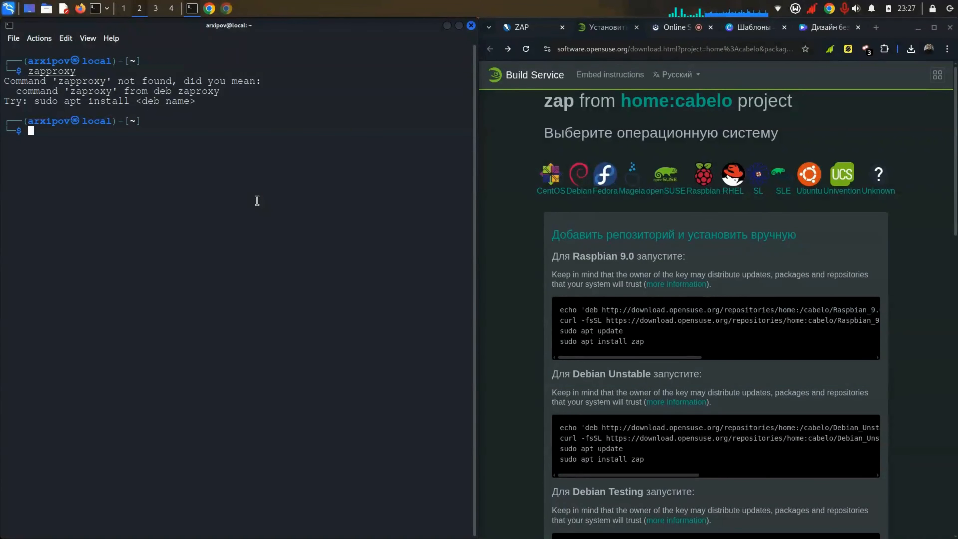
Step: Run zaproxy and answer y to install the suggested zaproxy package
type("zaproxy")
key("Return")
type("y")
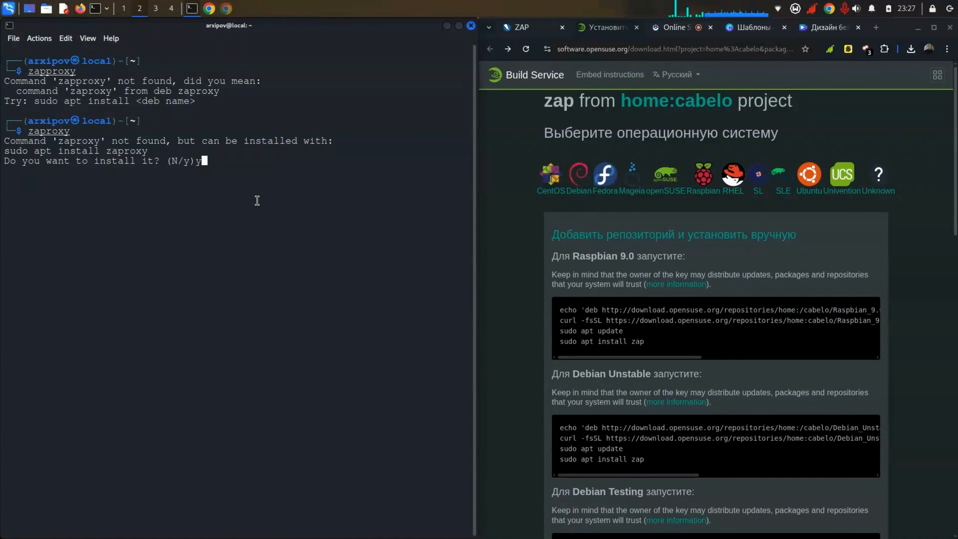
key("Return")
key("Return")
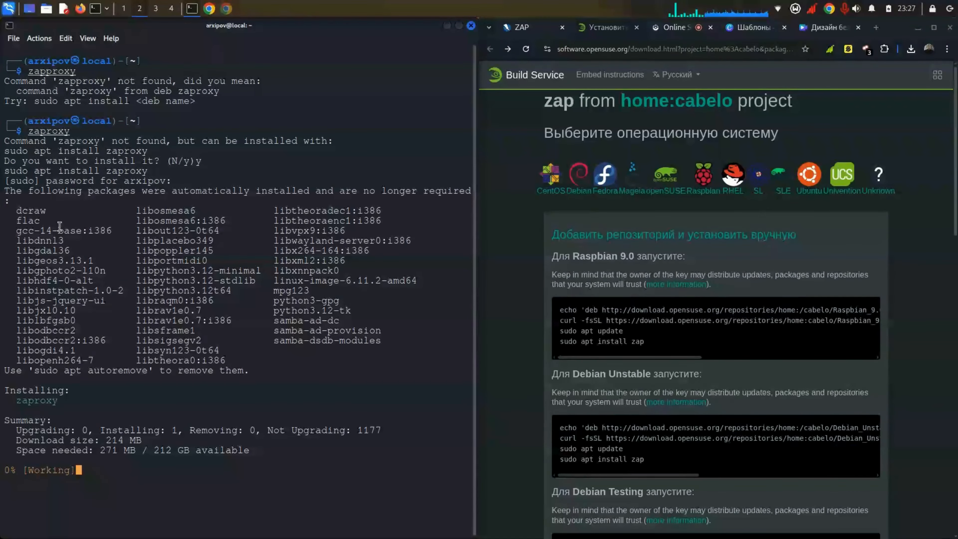
key("Up")
key("Up")
key("Up")
key("Up")
key("Up")
key("Up")
key("Up")
key("Up")
key("Up")
key("Up")
key("Up")
key("Up")
key("Up")
key("Up")
key("Up")
key("Up")
key("Up")
key("Up")
key("Up")
key("Up")
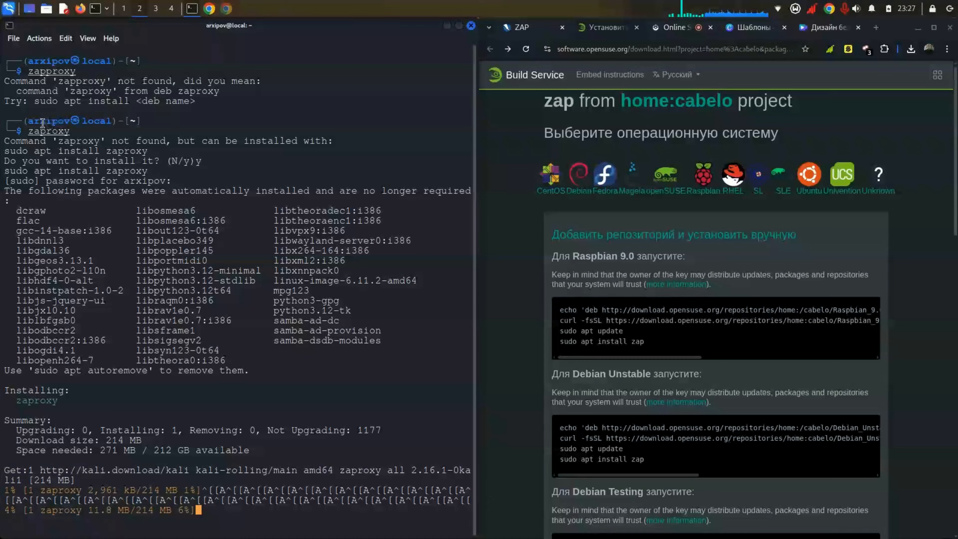
Step: Select zaproxy and the sudo apt install zaproxy line while the 214 MB package downloads
double_click(30, 132)
triple_click(58, 131)
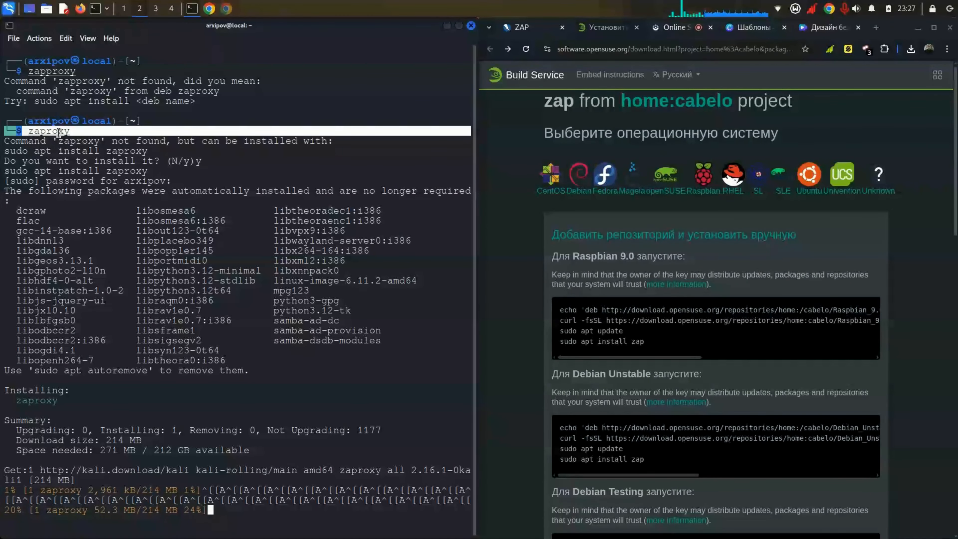
left_click(59, 132)
double_click(59, 132)
left_click(59, 132)
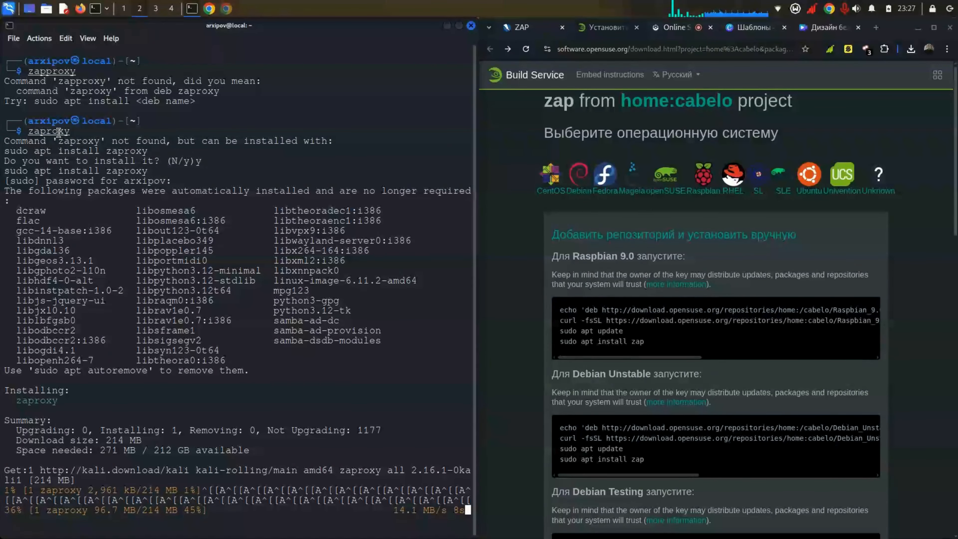
double_click(58, 132)
left_click(49, 138)
double_click(48, 132)
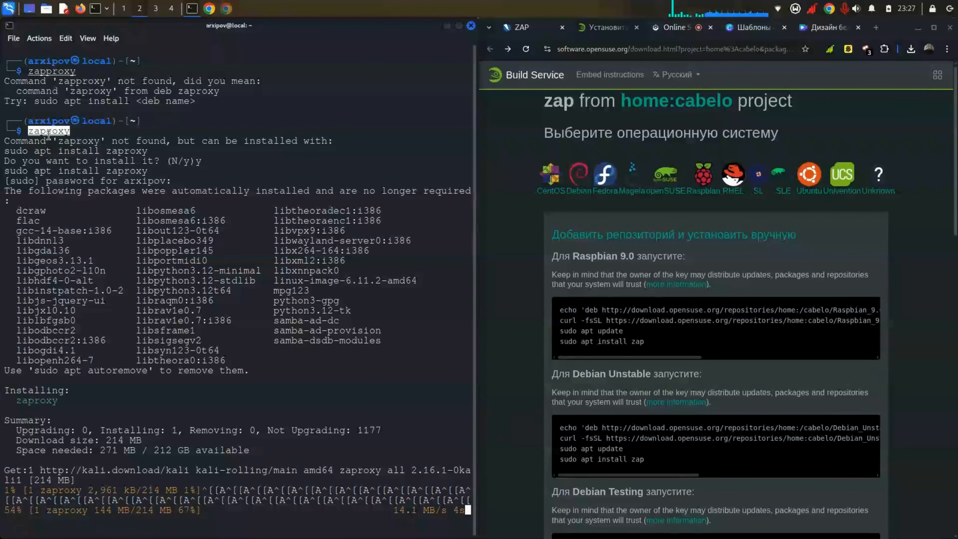
left_click(74, 137)
double_click(74, 140)
left_click(37, 130)
double_click(37, 131)
double_click(86, 179)
triple_click(87, 172)
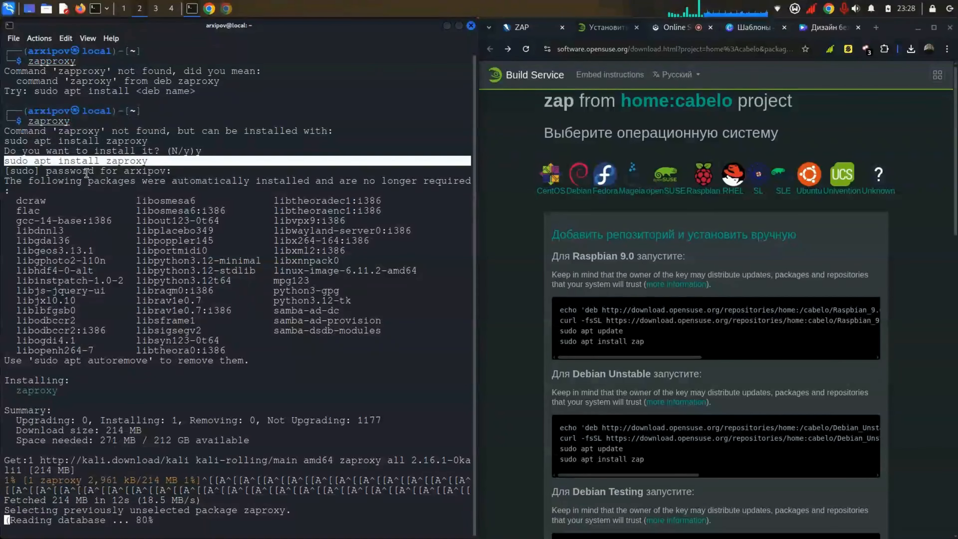
Step: Review the install confirmation and no-longer-required packages lines as unpacking proceeds
scroll(86, 173, "up", 1)
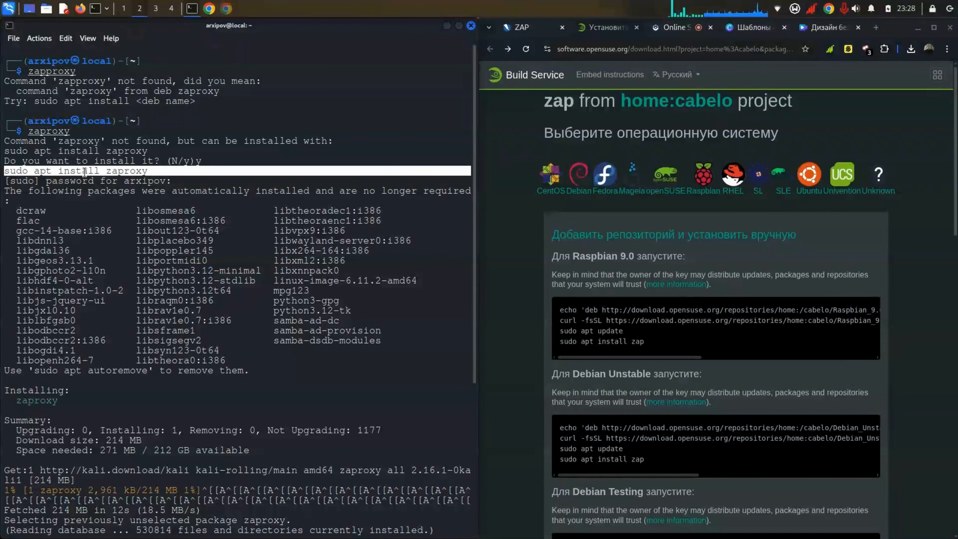
double_click(85, 172)
triple_click(116, 162)
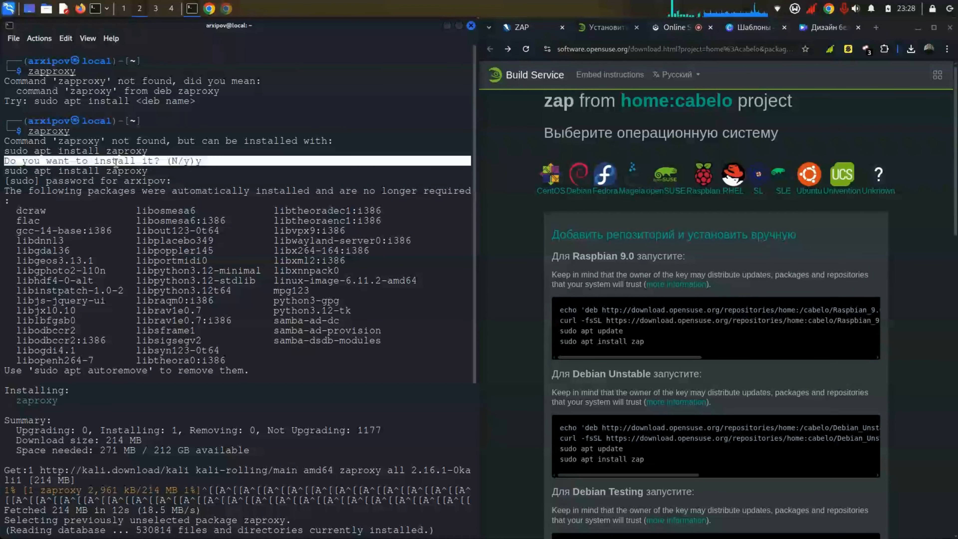
double_click(161, 166)
double_click(104, 142)
double_click(91, 141)
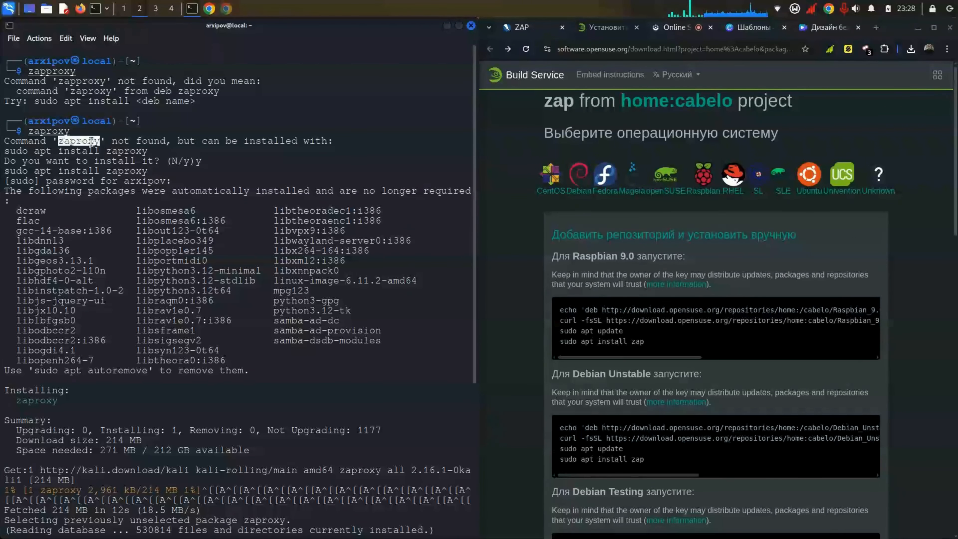
triple_click(129, 188)
double_click(129, 189)
left_click(555, 136)
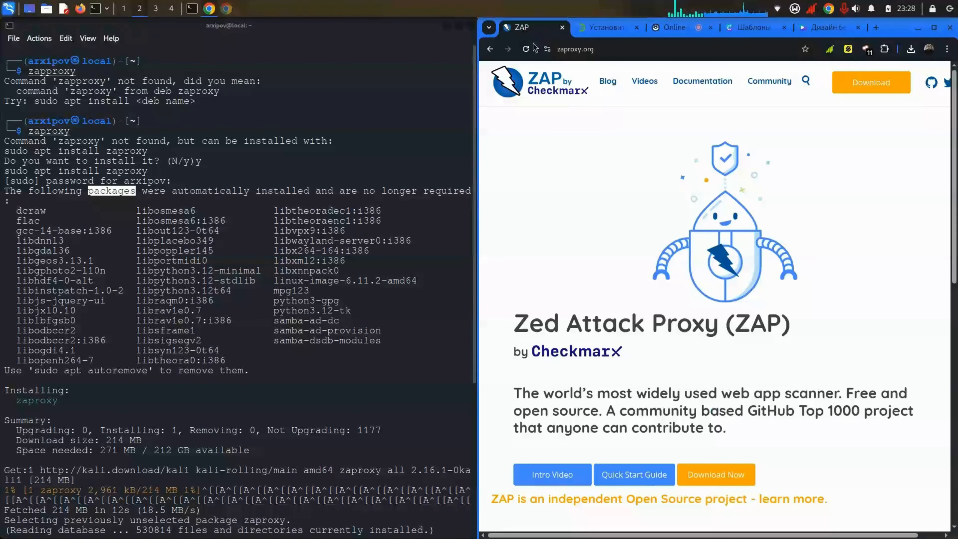
Step: Open the Download ZAP page from the zaproxy.org tab
left_click(528, 27)
scroll(650, 206, "right", 1)
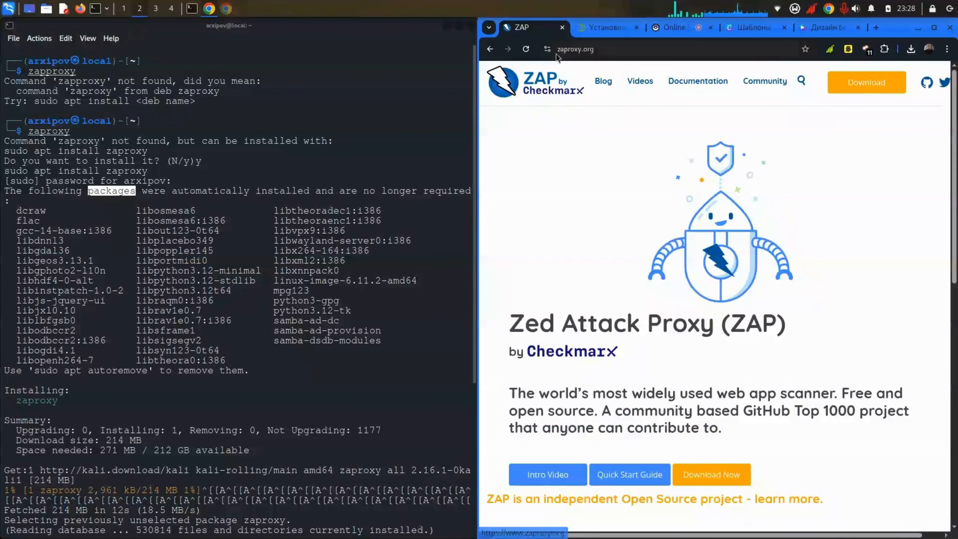
left_click(877, 83)
scroll(716, 220, "down", 10)
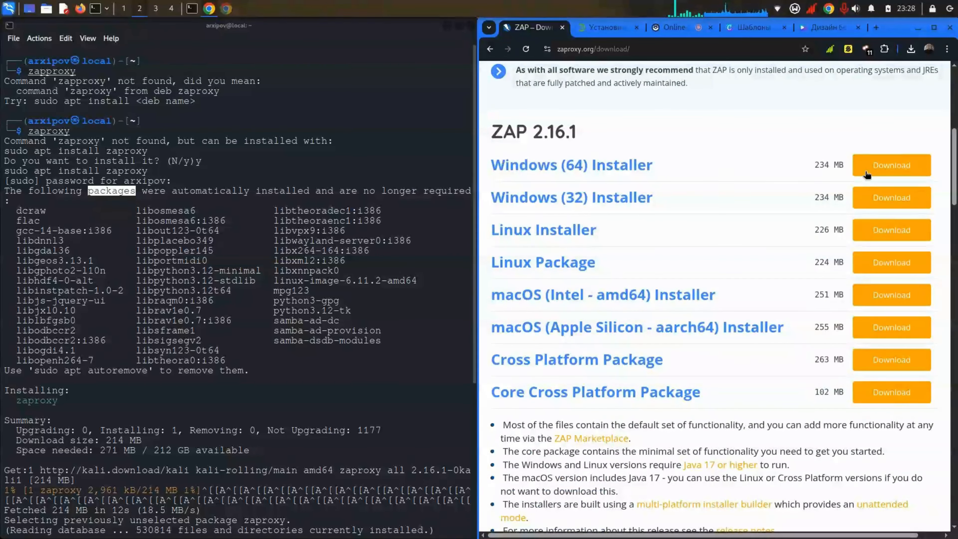
left_click_drag(562, 199, 596, 199)
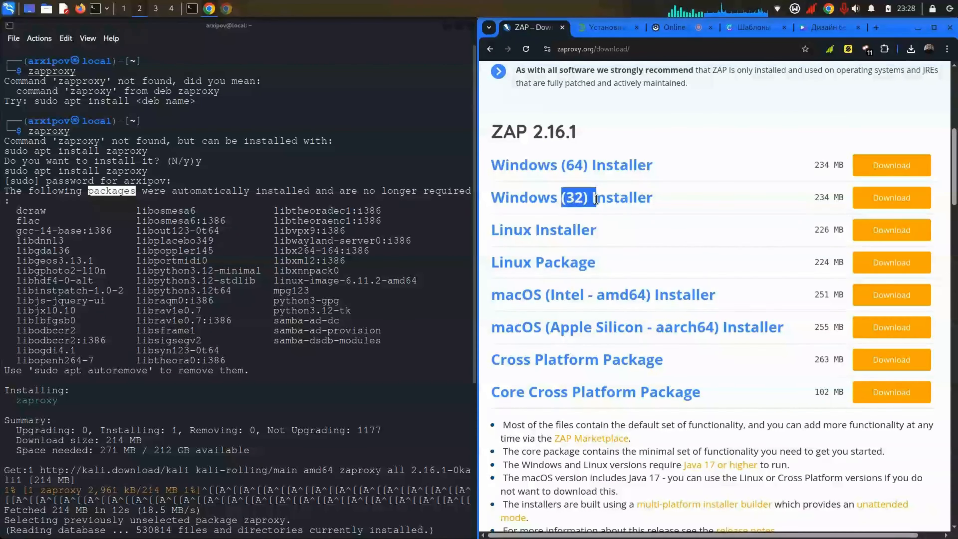
left_click(729, 197)
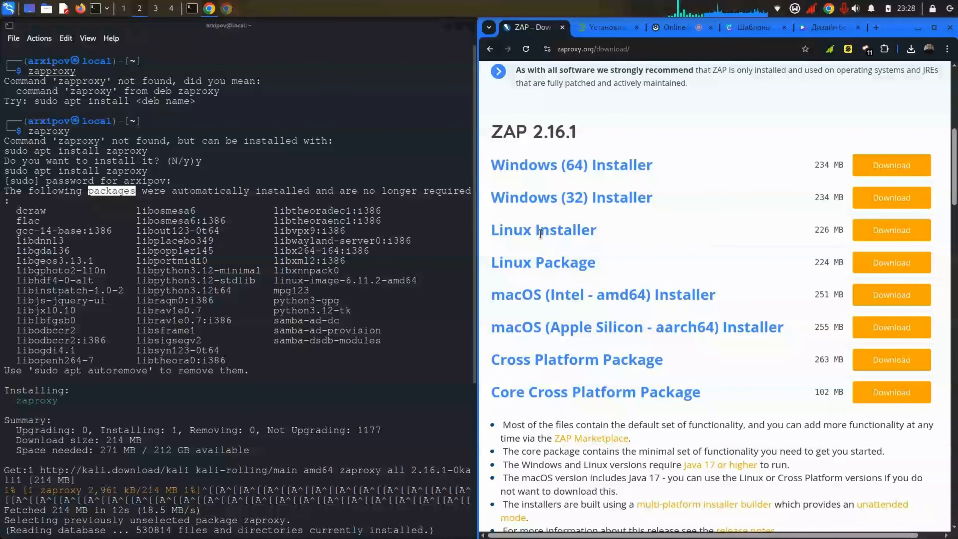
Step: Start the Linux Installer download, then cancel it from the recent downloads list
left_click(871, 228)
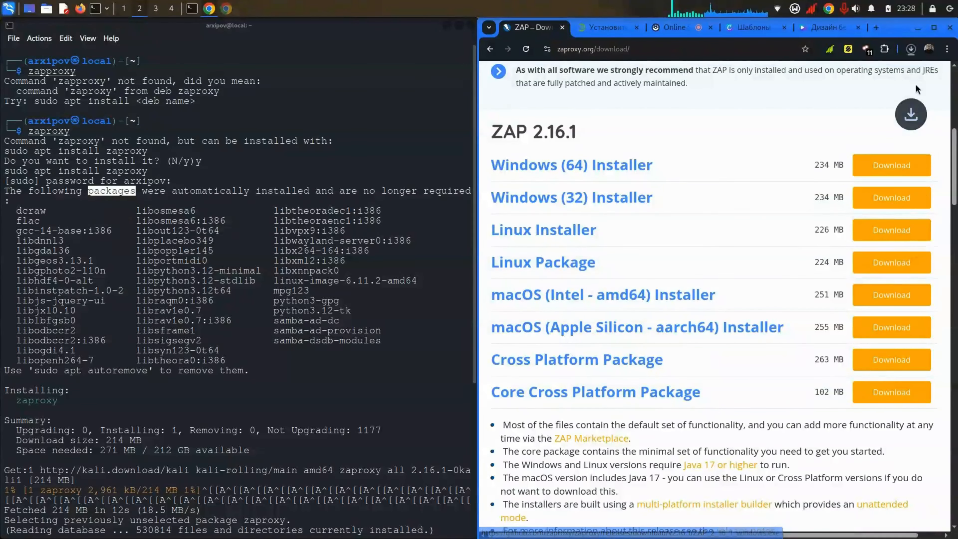
left_click(911, 50)
left_click(902, 93)
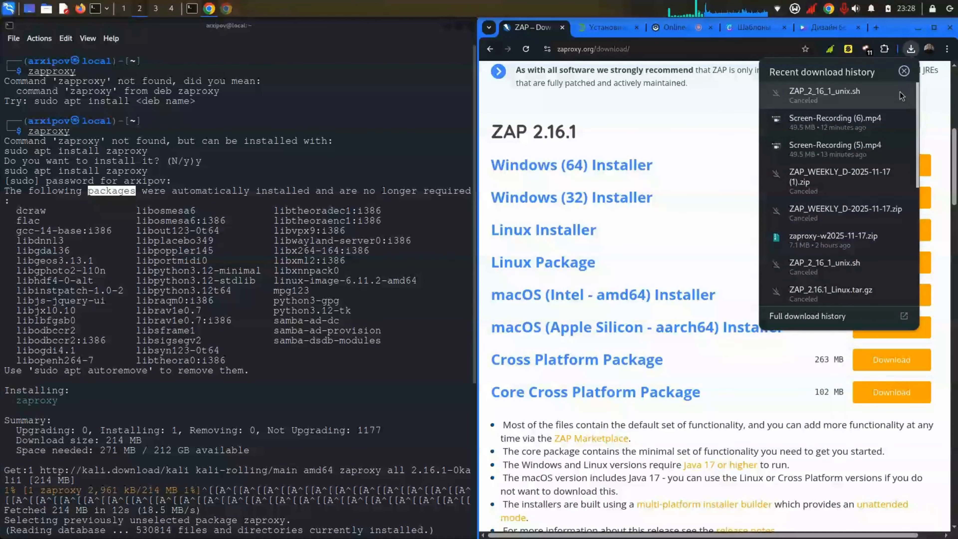
left_click(743, 137)
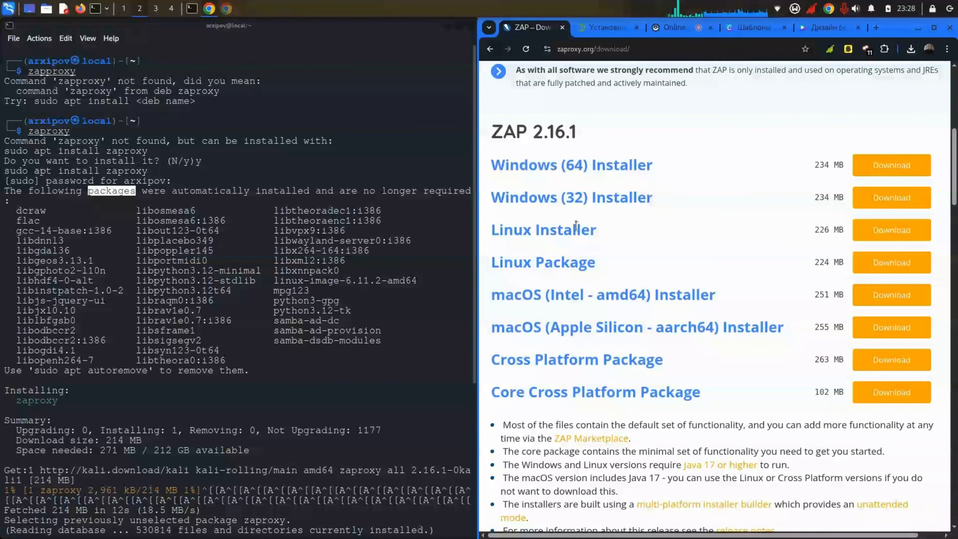
Step: Highlight the Linux Package entry in the installer list and recheck recent downloads
left_click_drag(619, 261, 489, 267)
left_click(487, 264)
left_click(615, 266)
left_click(489, 267)
left_click(285, 312)
left_click(901, 231)
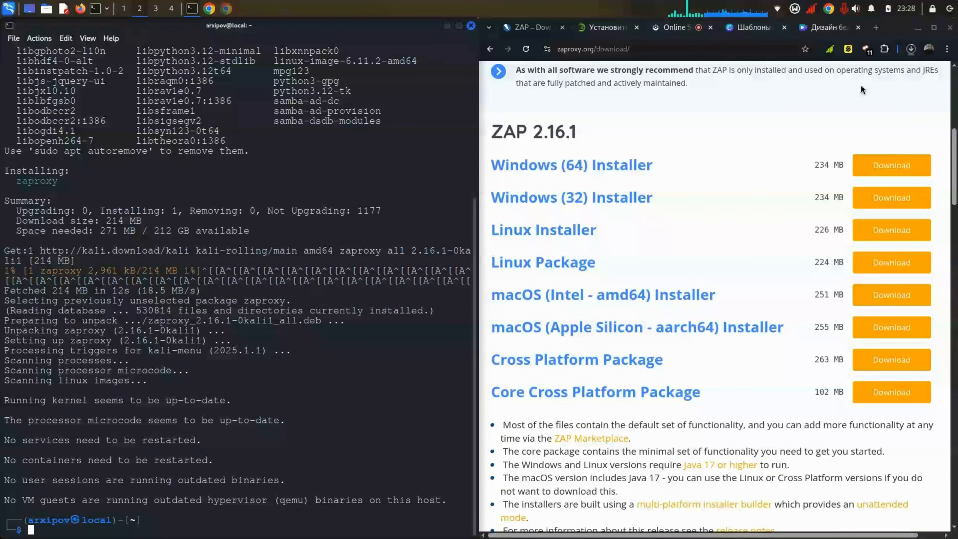
left_click(915, 52)
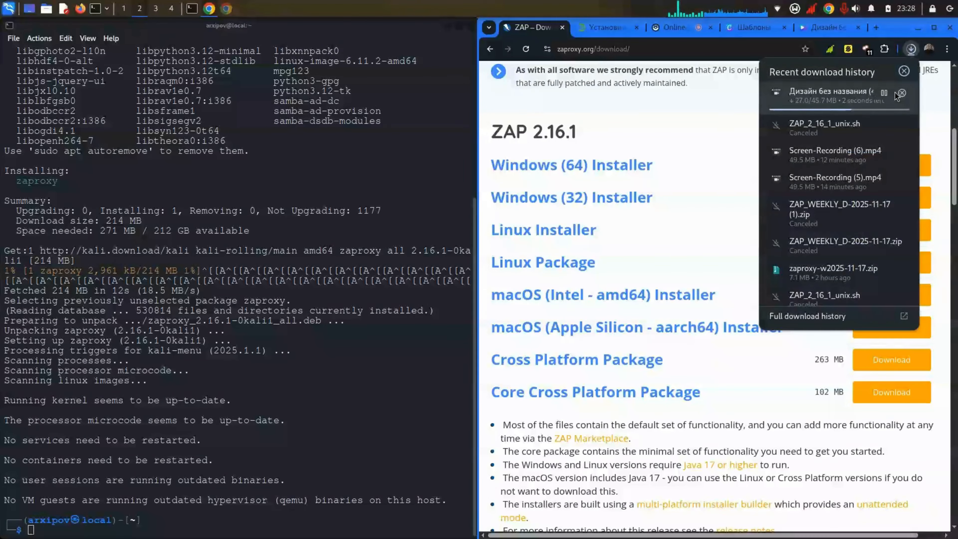
left_click(722, 133)
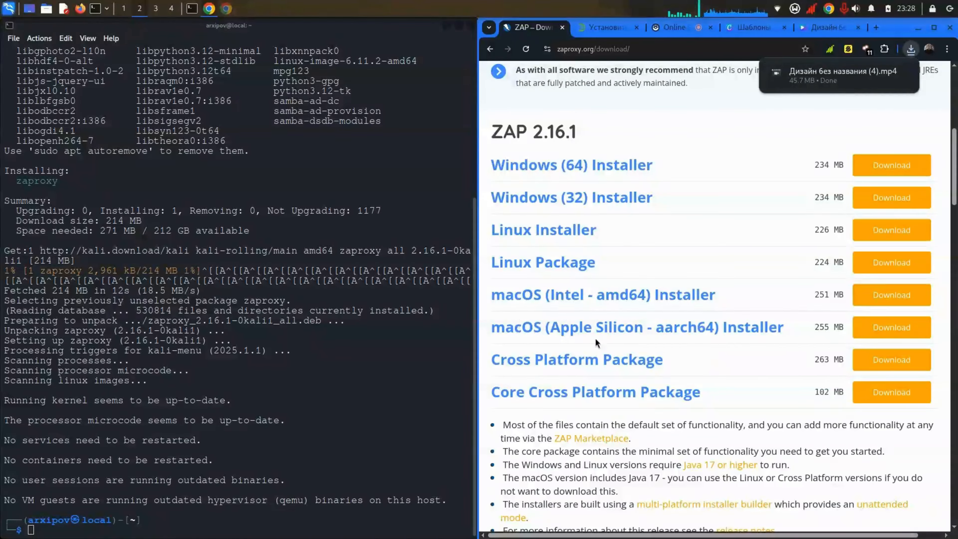
Step: Scroll through the Download ZAP page listing the 2.16.1 installers
scroll(587, 322, "down", 2)
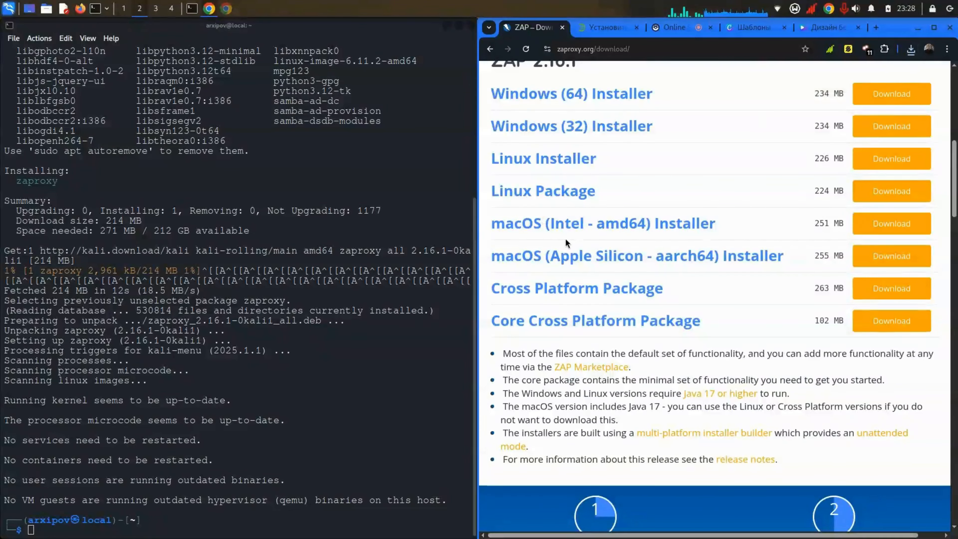
scroll(565, 239, "up", 3)
scroll(567, 242, "down", 10)
scroll(565, 238, "down", 8)
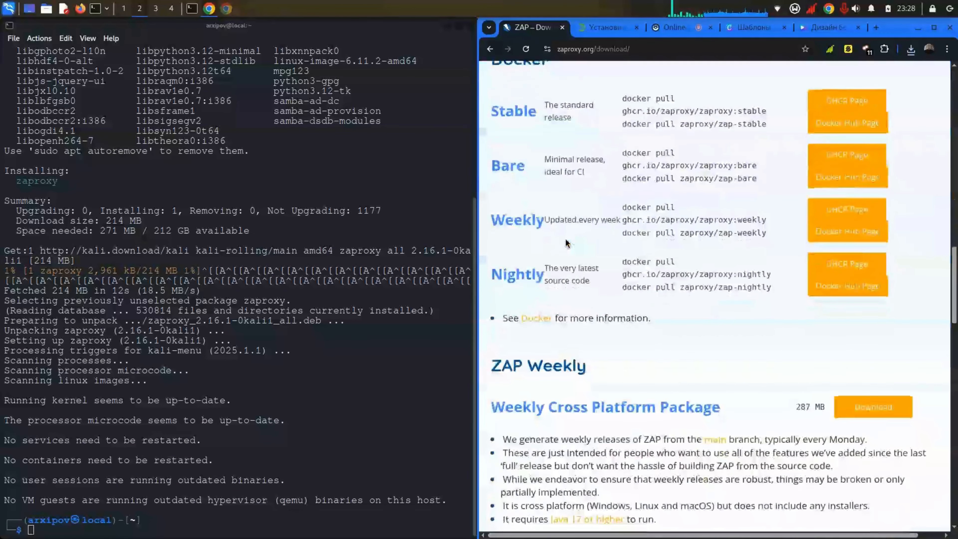
scroll(565, 238, "up", 2)
scroll(565, 239, "down", 20)
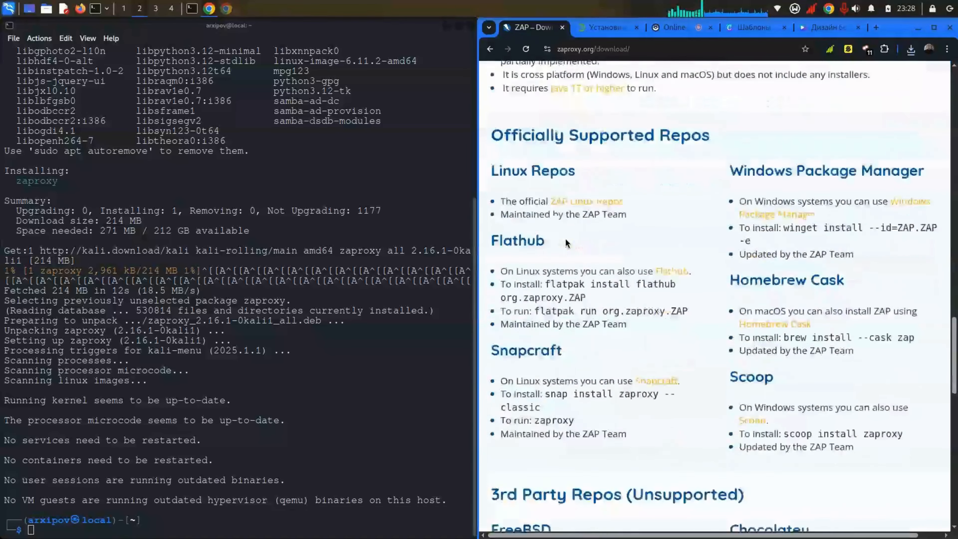
scroll(565, 239, "up", 20)
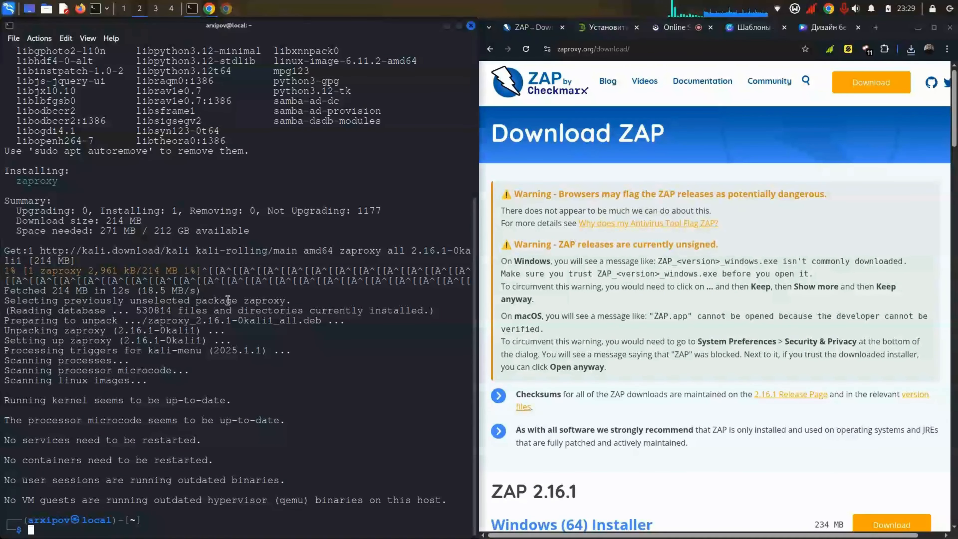
Step: Search the application launcher for zap, then review the finished apt install output
left_click(2, 5)
type("zap")
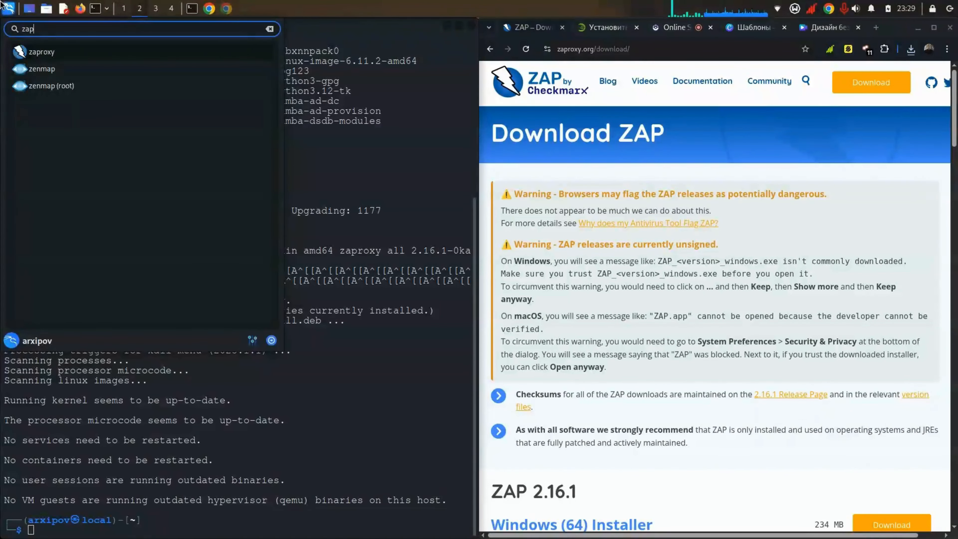
left_click(446, 180)
scroll(138, 369, "up", 3)
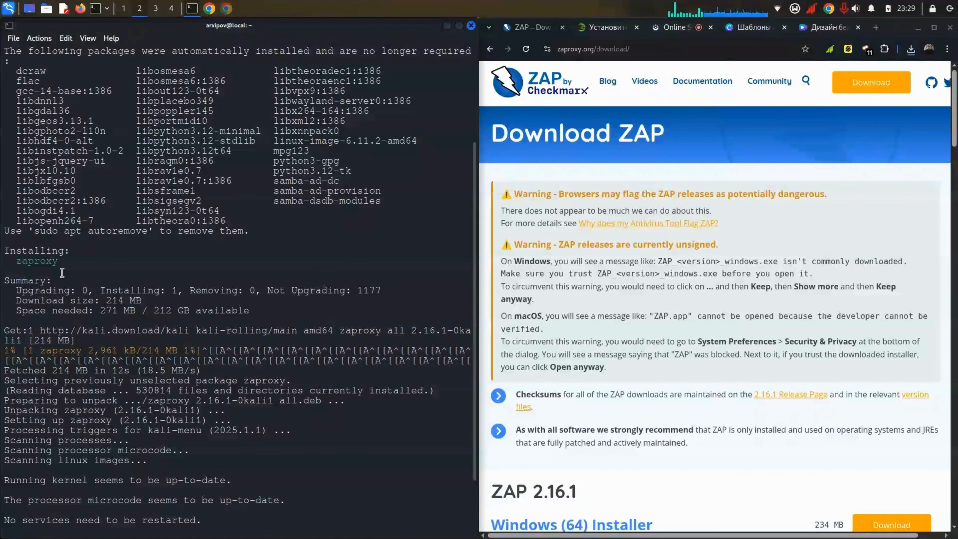
double_click(32, 250)
left_click(31, 261)
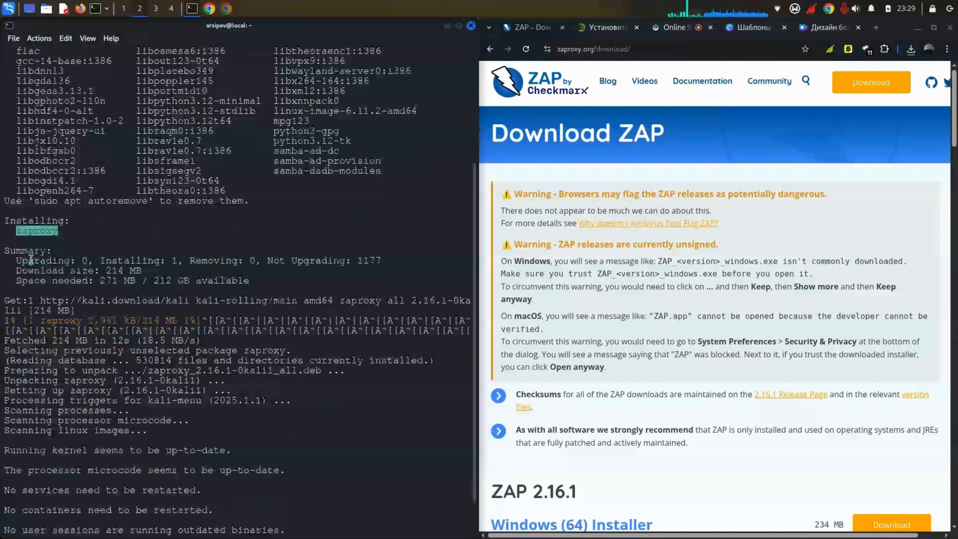
double_click(128, 449)
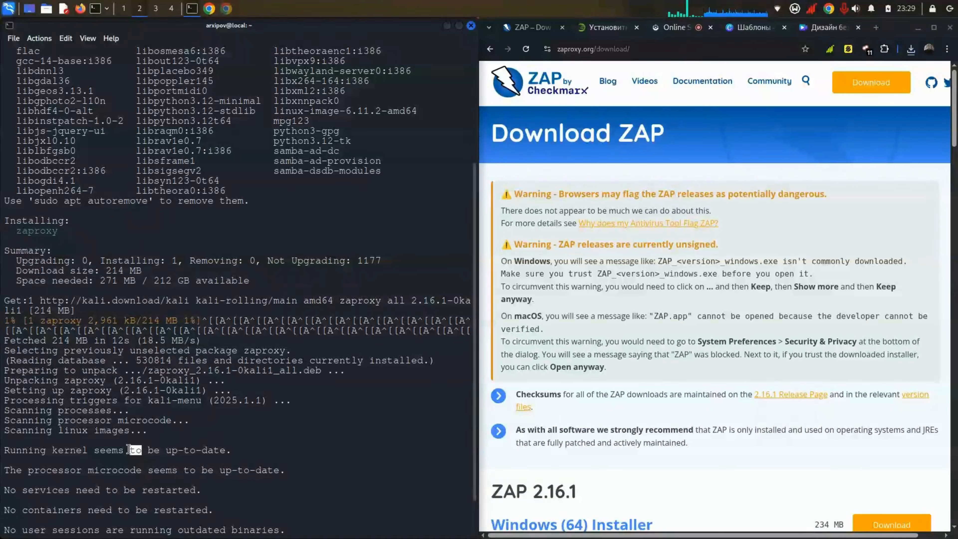
Step: Search the launcher for 'zapr', then launch ZAP by running zaproxy in the terminal
left_click(3, 5)
left_click(57, 62)
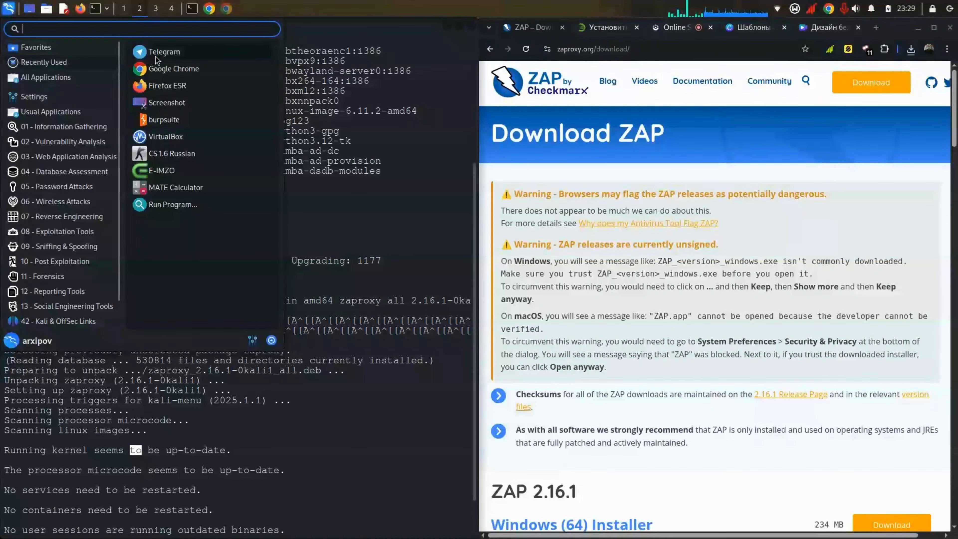
type("zapr")
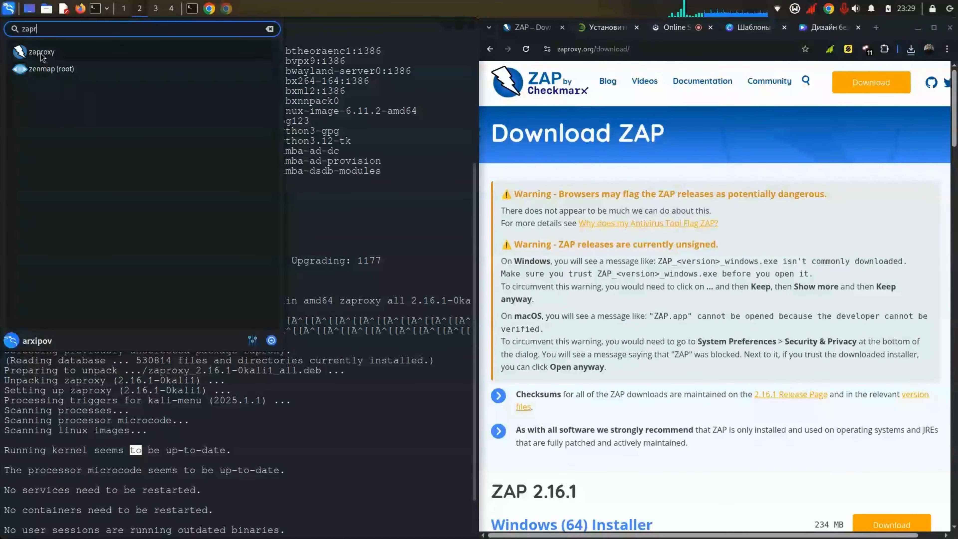
left_click(425, 232)
scroll(239, 312, "up", 1)
type("zaproxy")
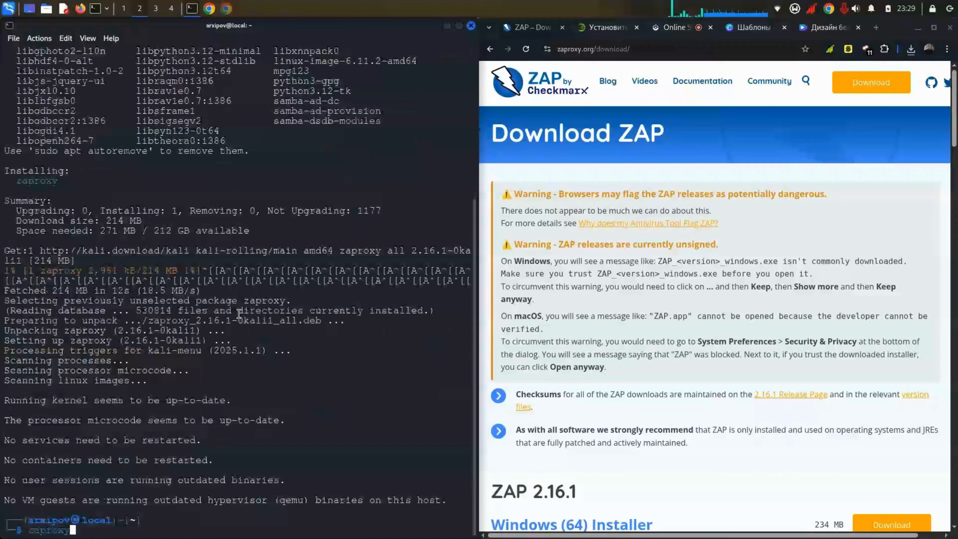
key("Return")
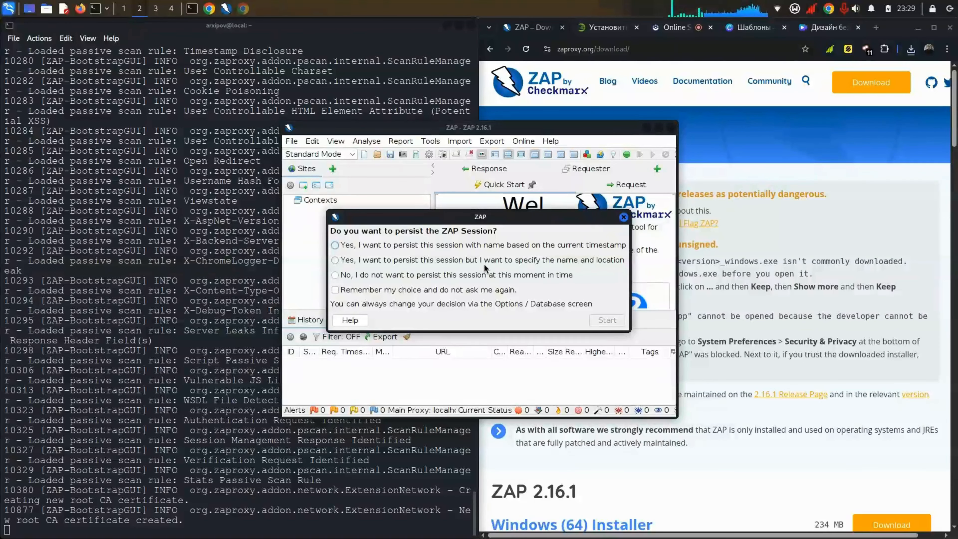
Step: Start ZAP without persisting the session and update all installed add-ons
left_click(350, 277)
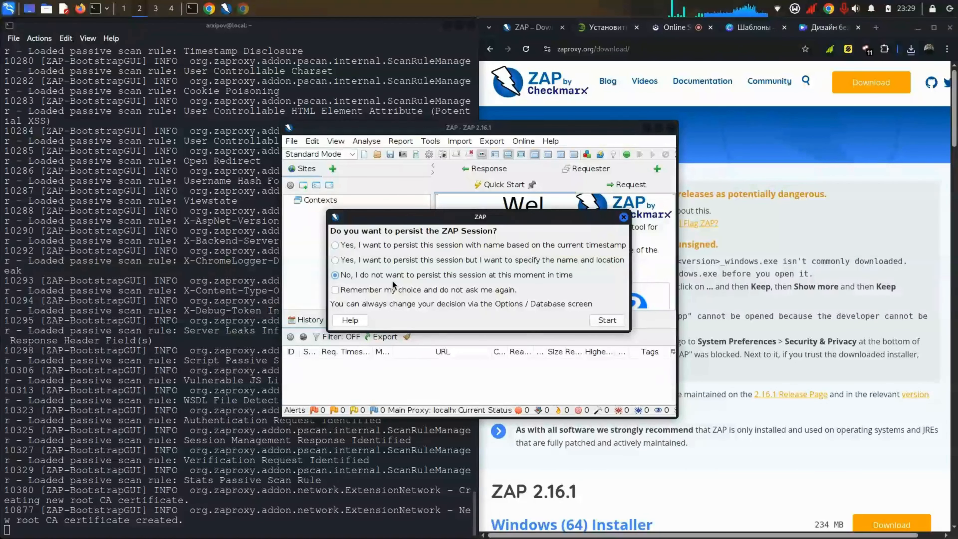
left_click(603, 320)
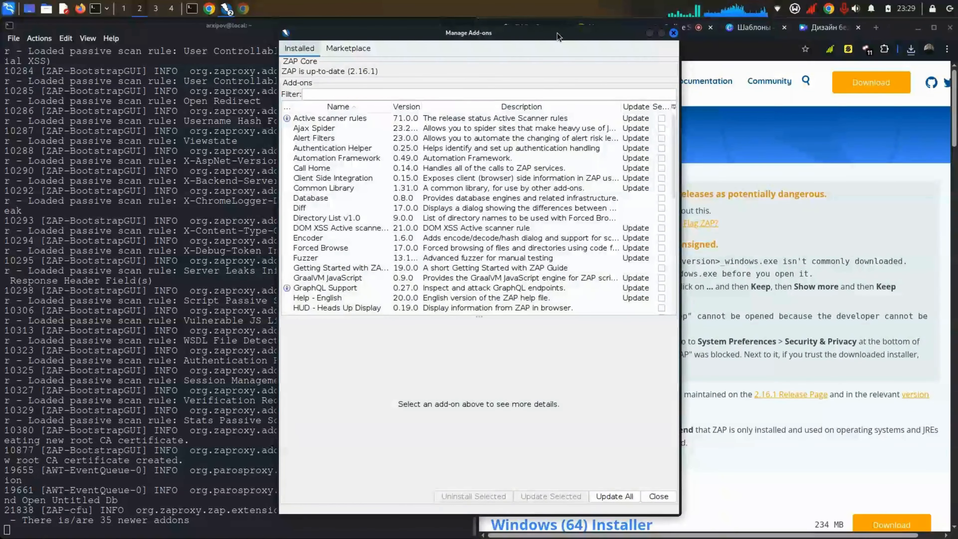
left_click_drag(554, 32, 470, 56)
left_click(572, 518)
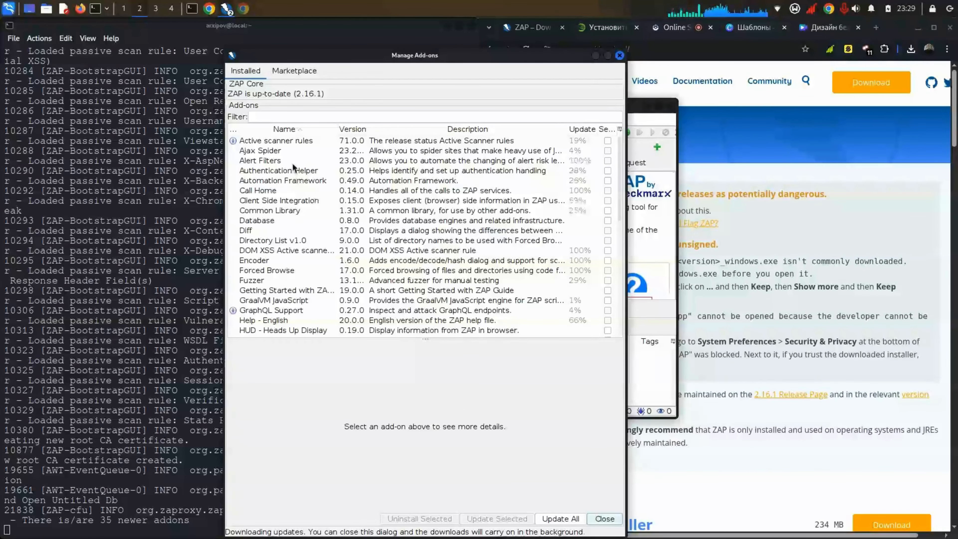
Step: Inspect Ajax Spider, HUD, Encoder, Fuzzer, Database and other add-on details while updates download
left_click(283, 150)
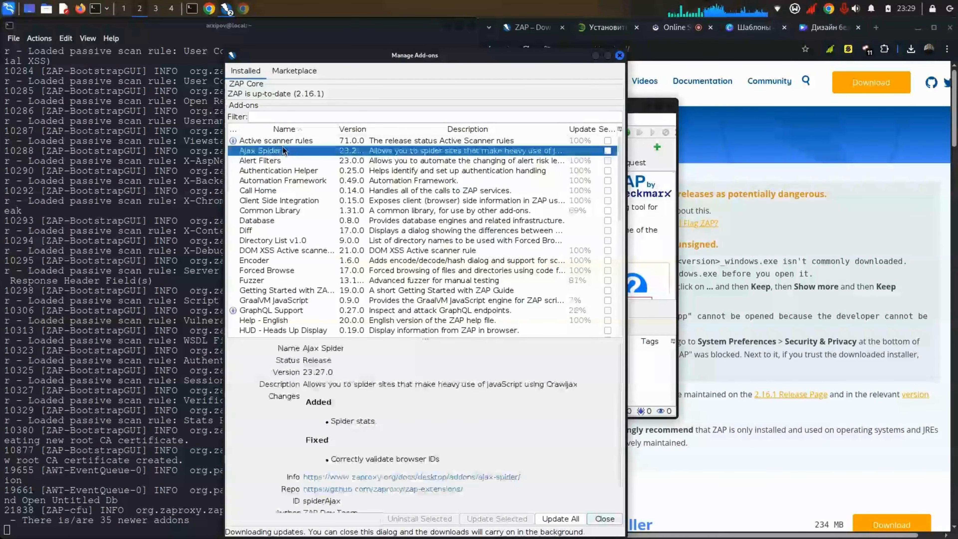
left_click(349, 171)
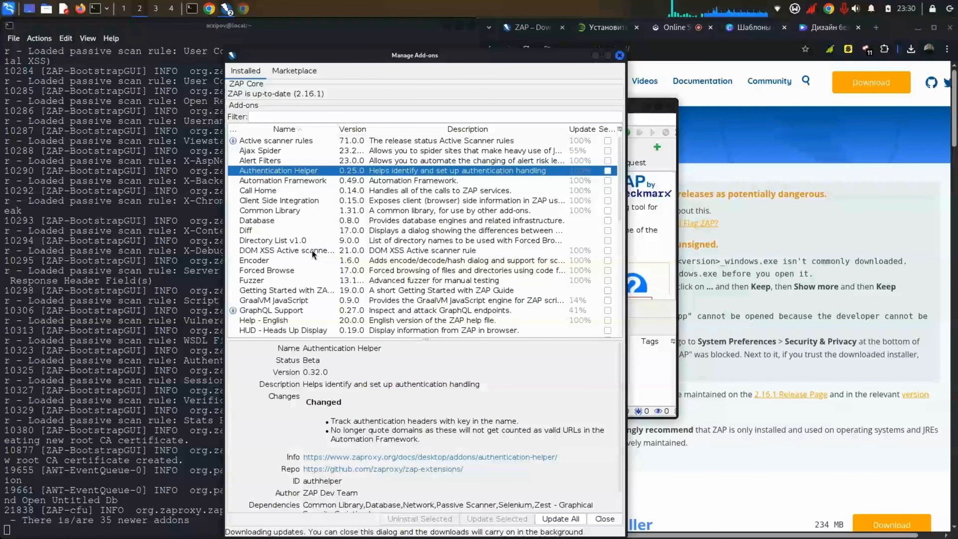
left_click(364, 326)
left_click(316, 257)
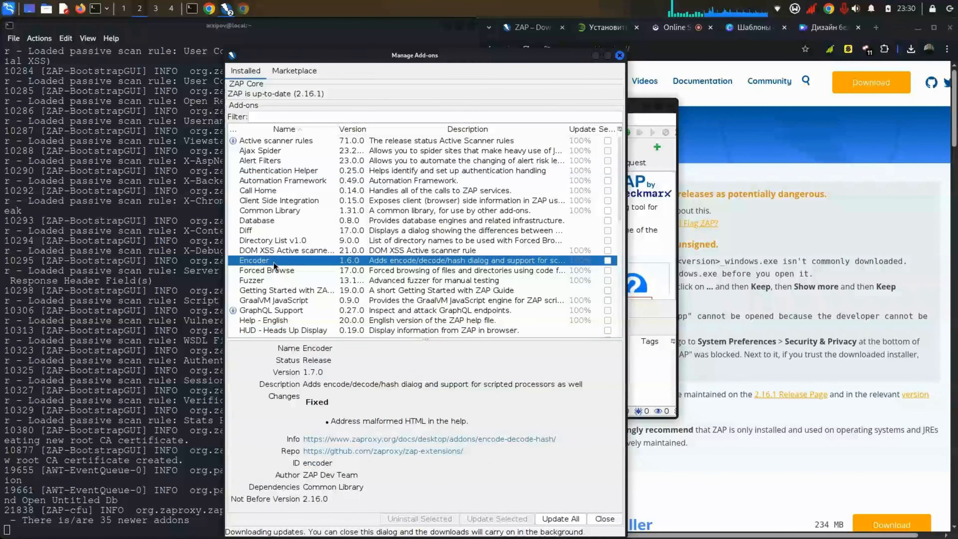
left_click(287, 268)
left_click(286, 280)
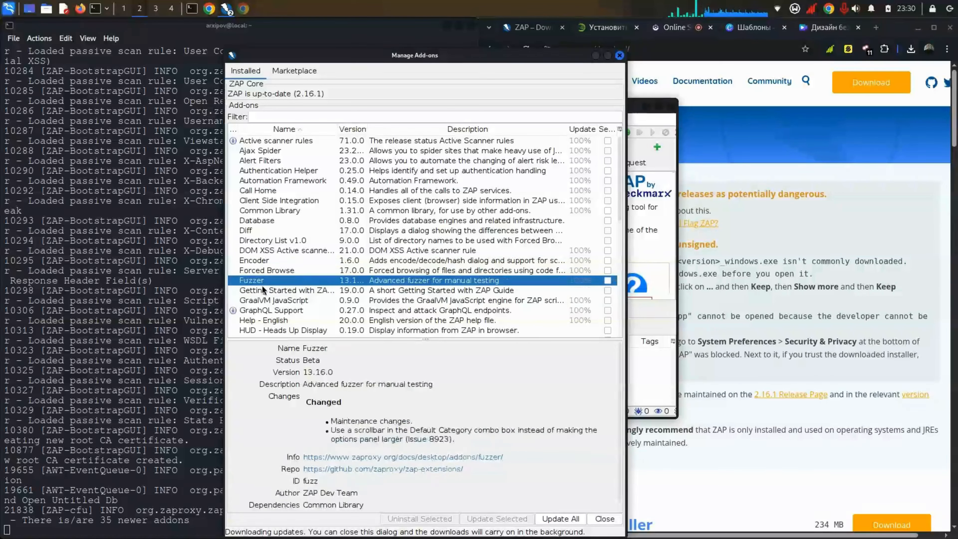
left_click(266, 251)
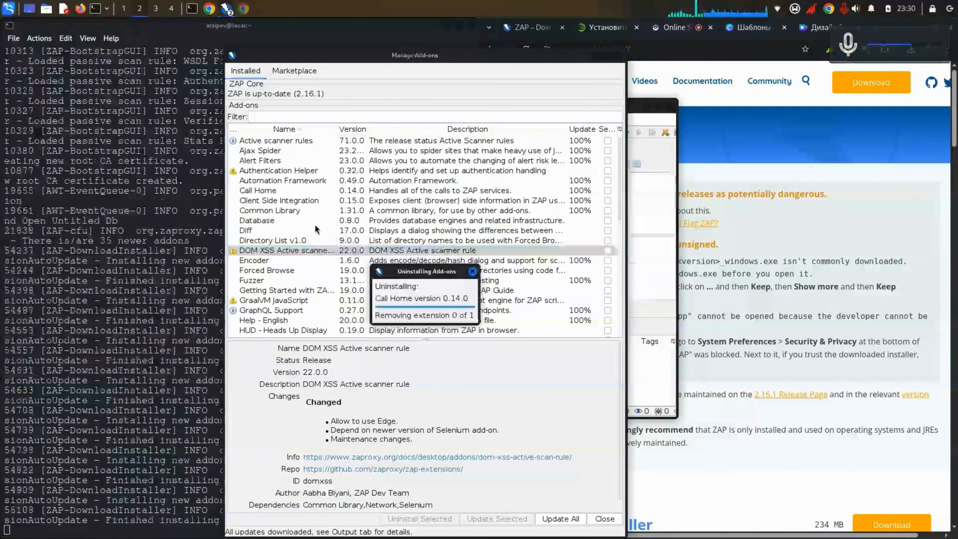
left_click(306, 239)
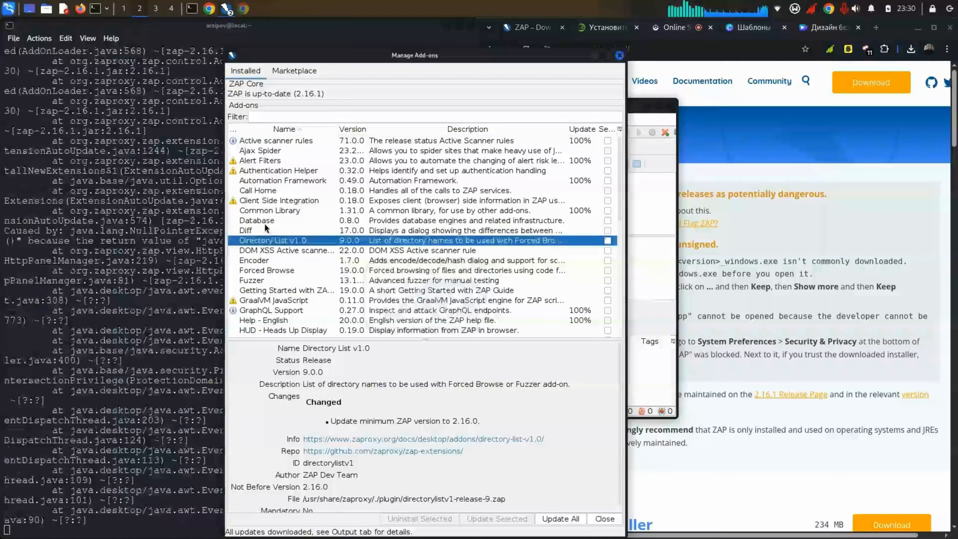
left_click(279, 220)
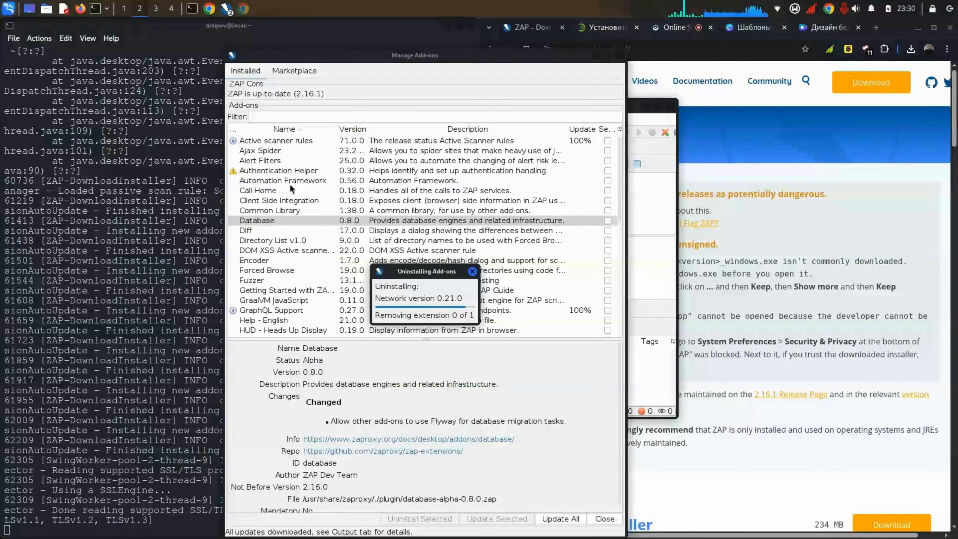
left_click_drag(439, 55, 293, 39)
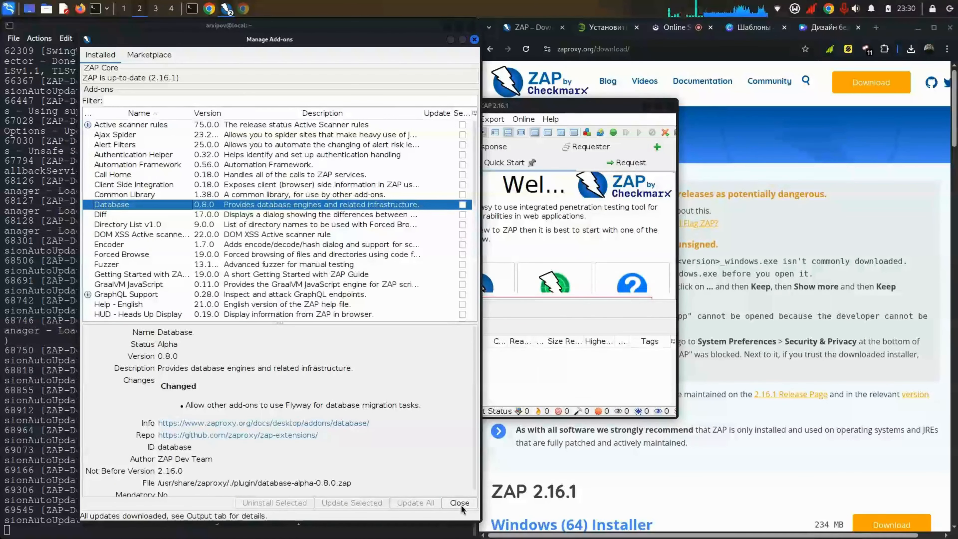
left_click(428, 395)
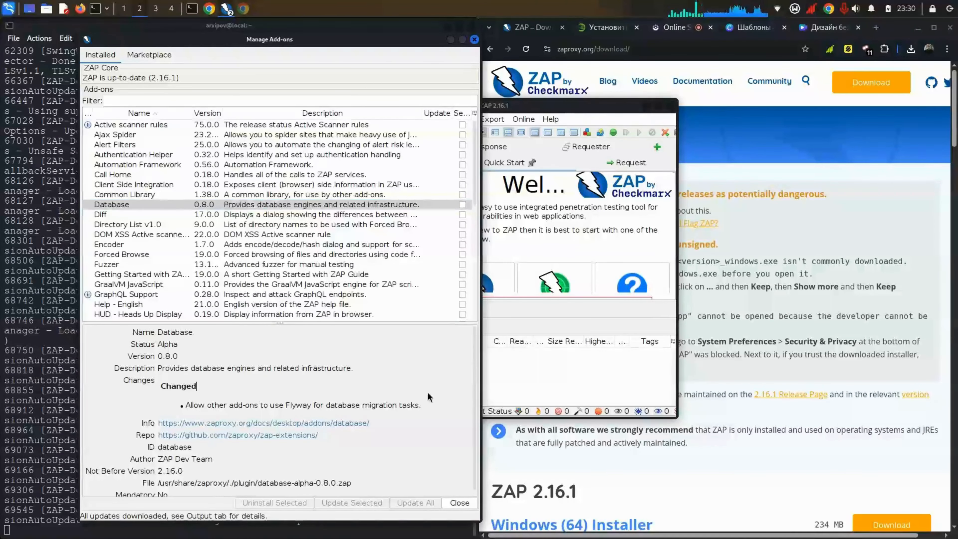
Step: Close Manage Add-ons, maximise ZAP, and enlarge the Quick Start area
left_click(466, 501)
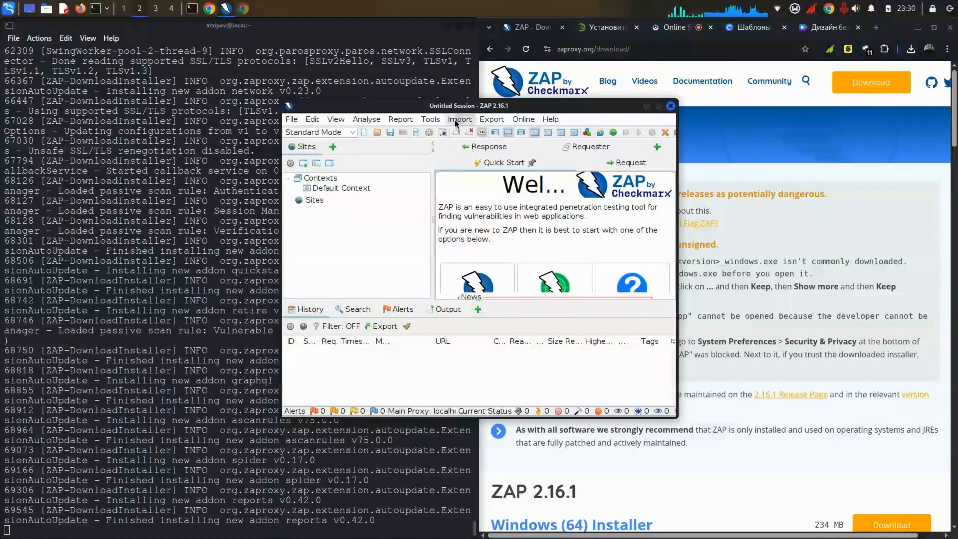
left_click_drag(448, 106, 393, 1)
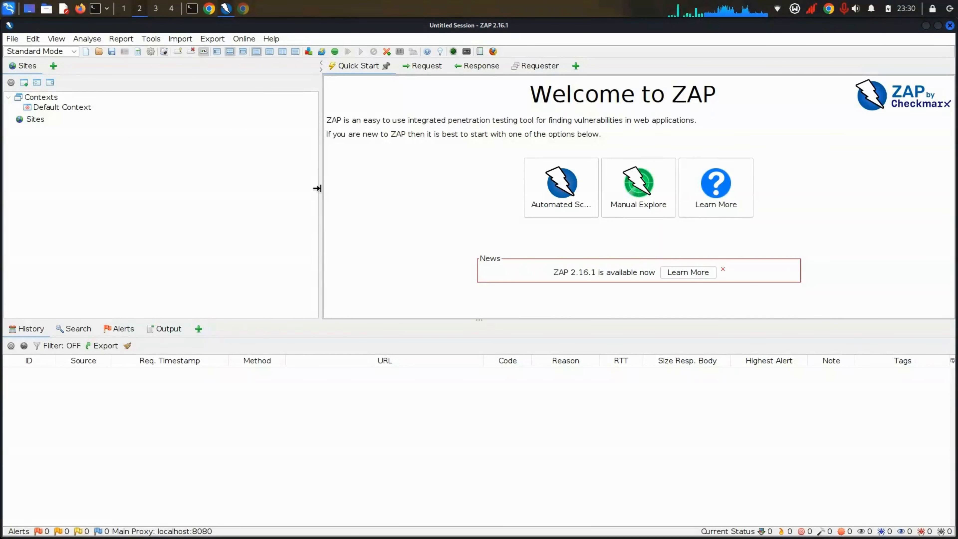
left_click_drag(321, 190, 278, 197)
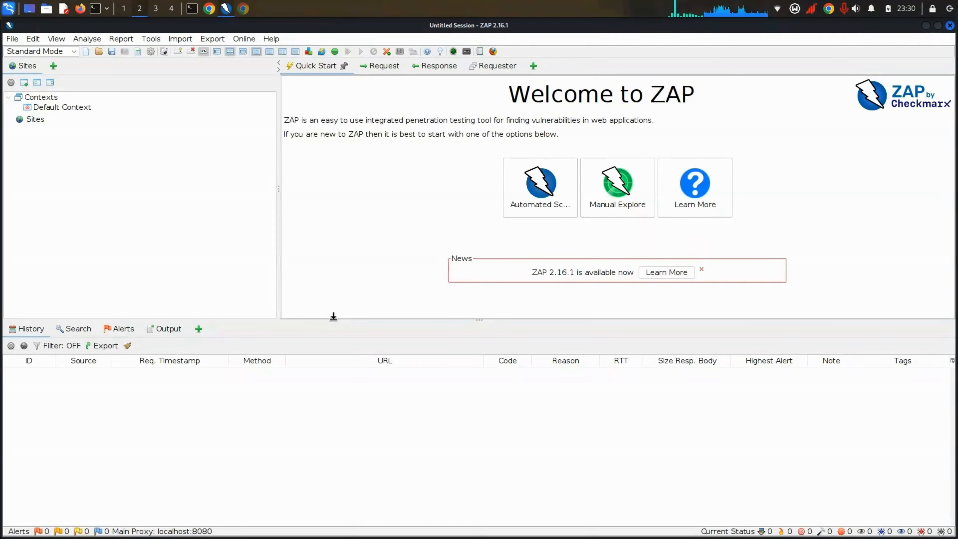
left_click_drag(333, 316, 333, 380)
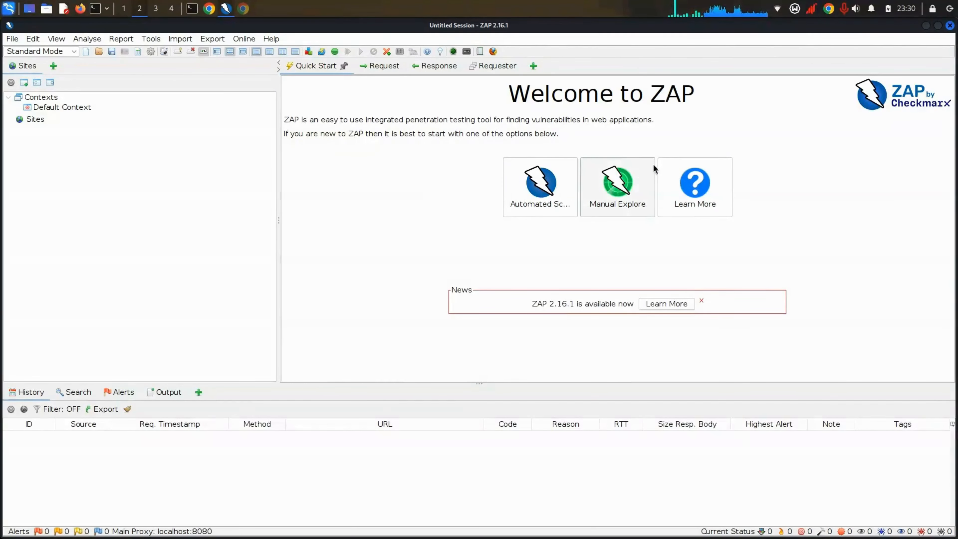
Step: Read the Welcome to ZAP text and view the Learn More page before returning
triple_click(482, 122)
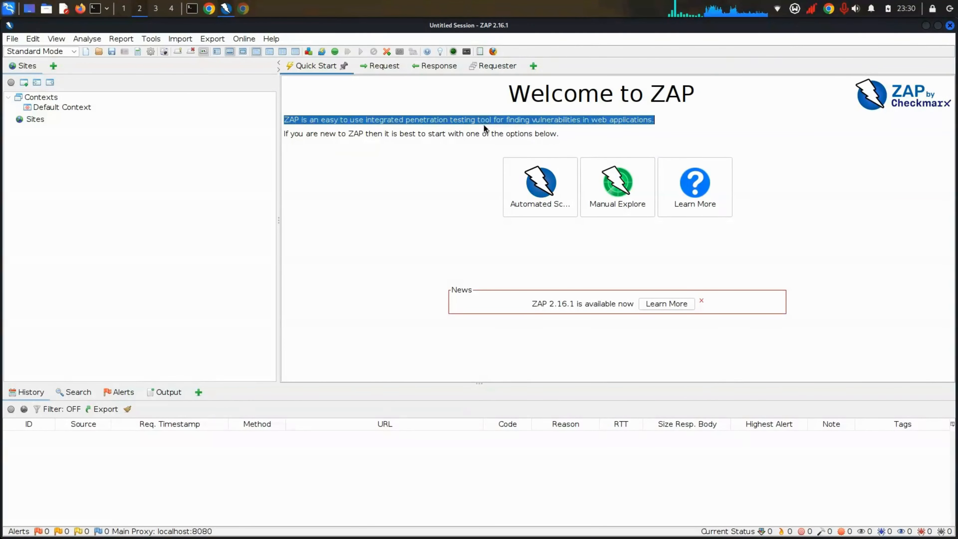
left_click(481, 122)
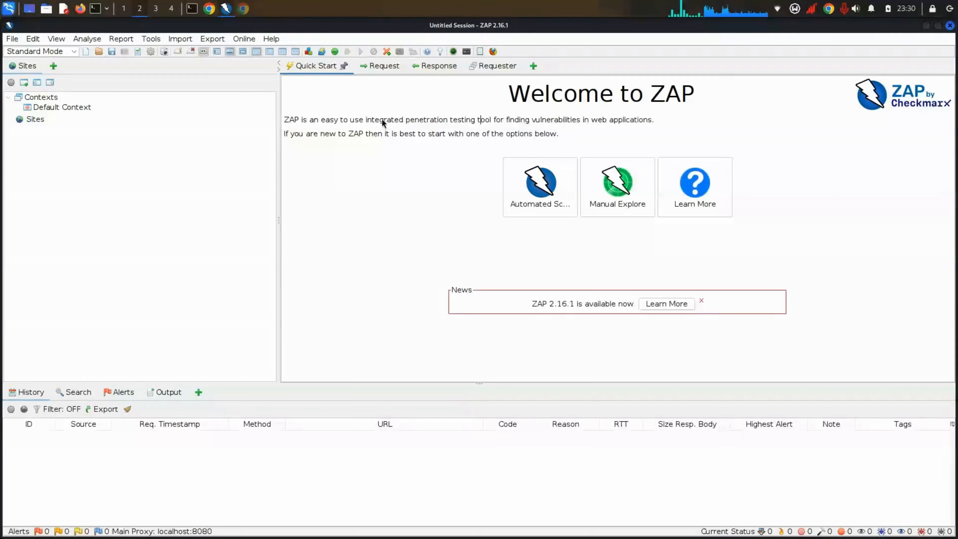
double_click(517, 121)
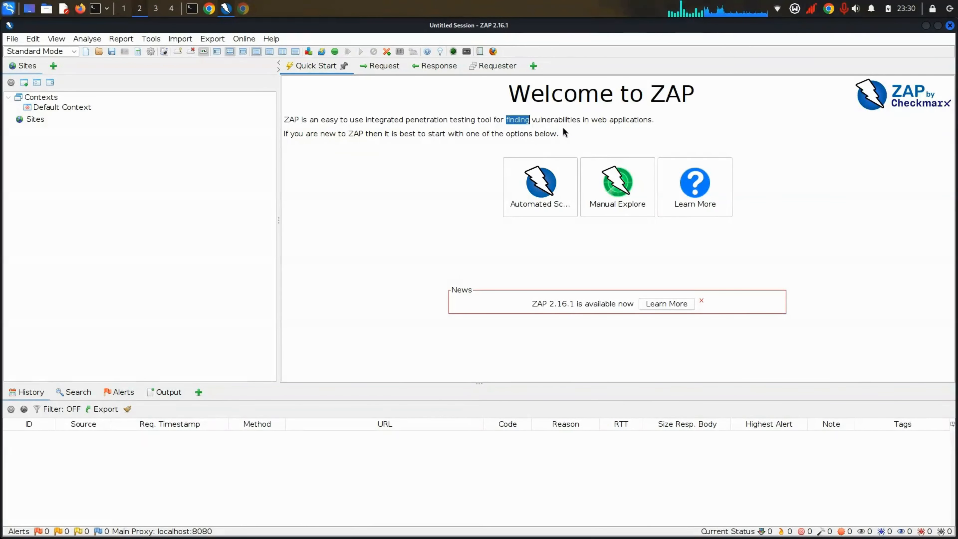
triple_click(411, 119)
left_click(411, 119)
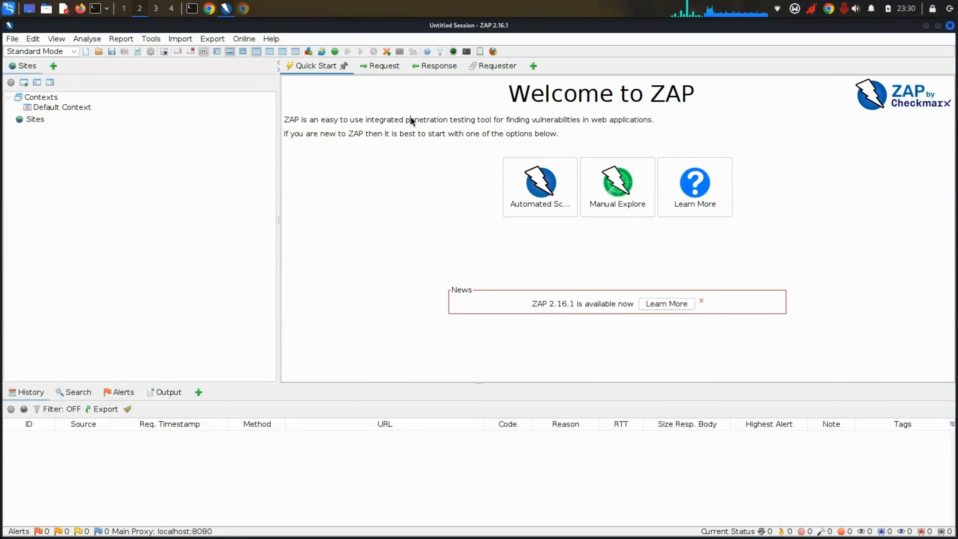
left_click(347, 133)
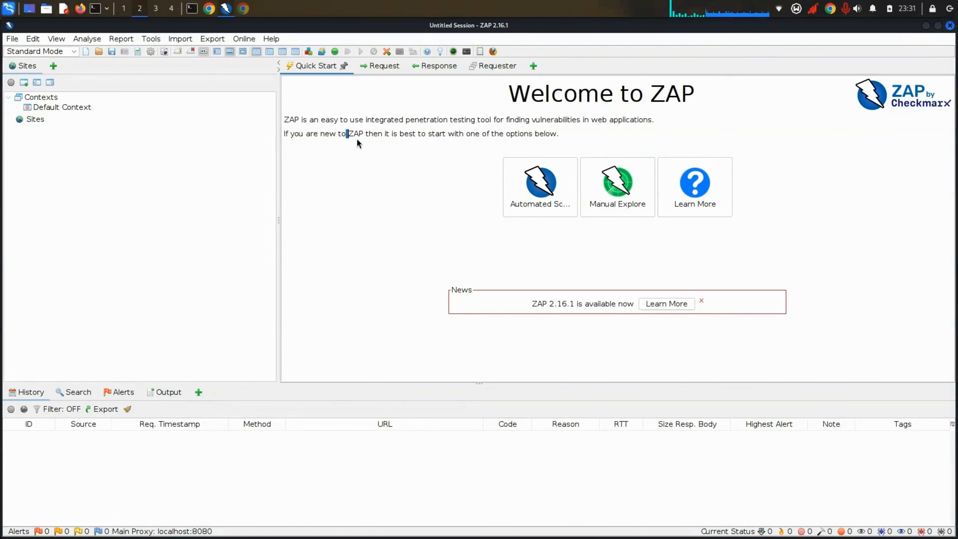
triple_click(472, 131)
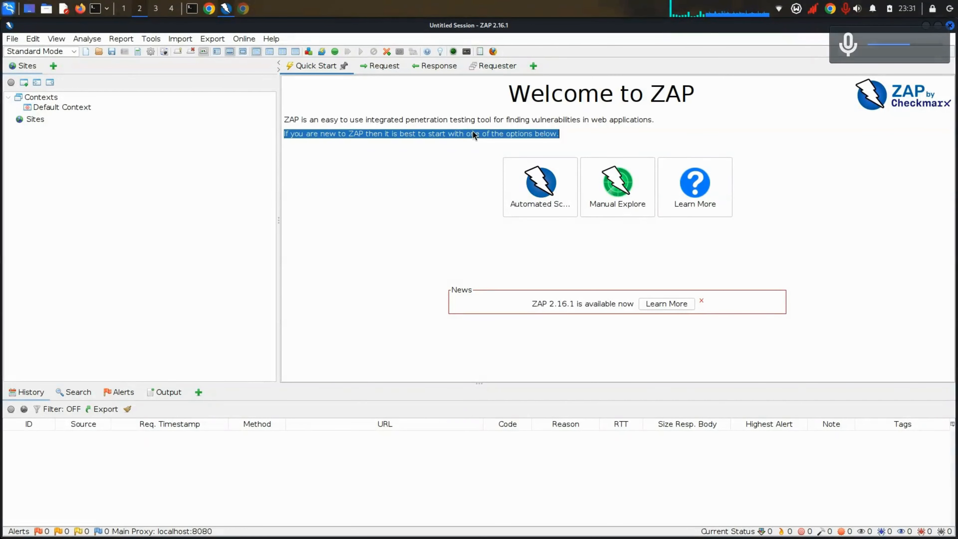
left_click(472, 131)
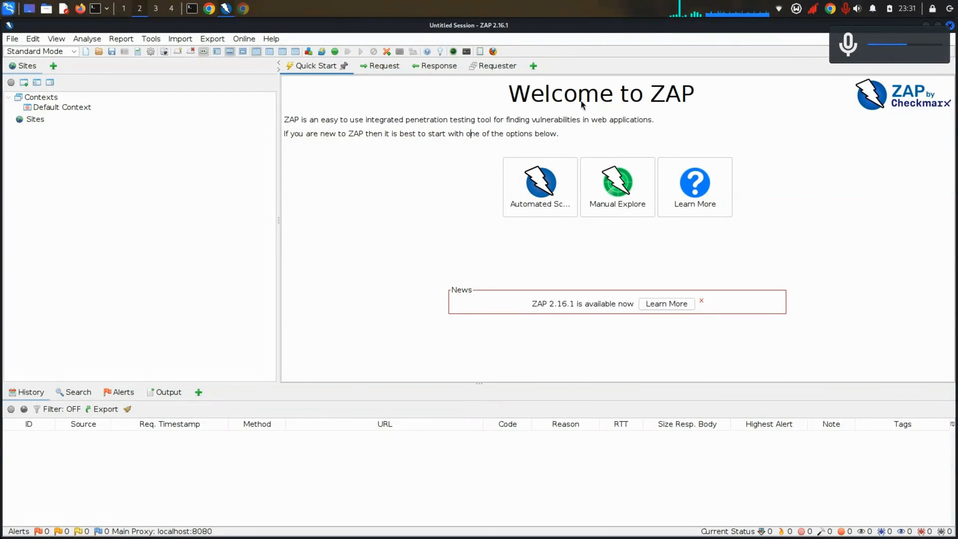
left_click(702, 185)
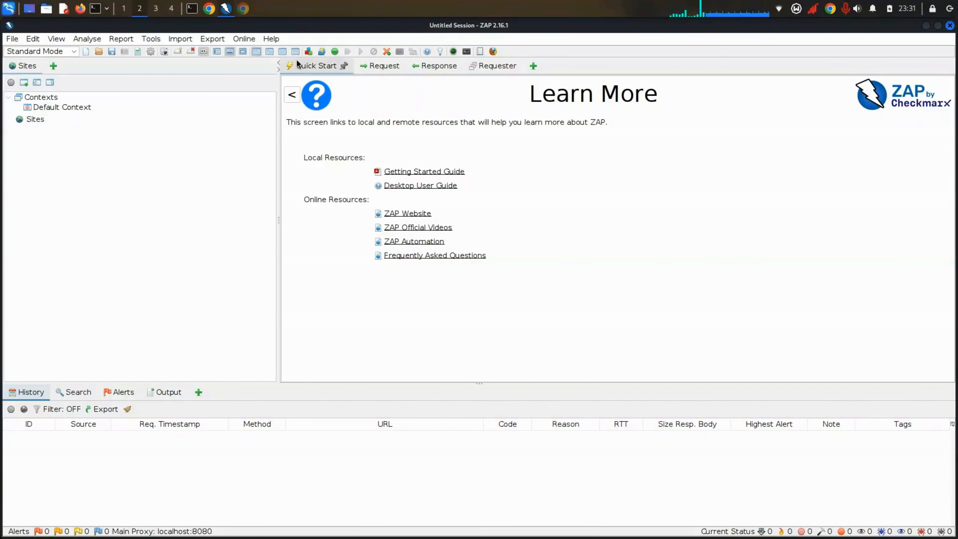
left_click(291, 95)
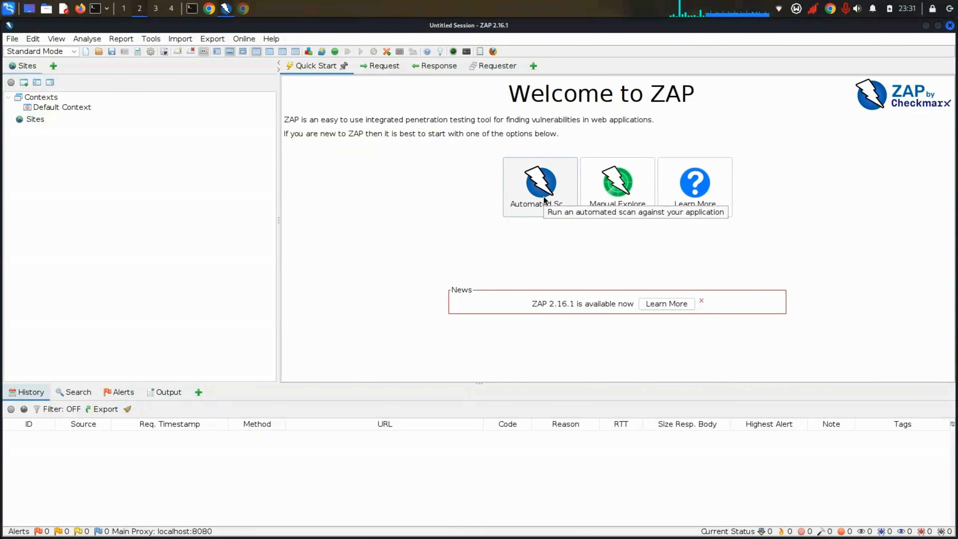
Step: Open Manual Explore and select its empty URL to explore field
left_click(617, 190)
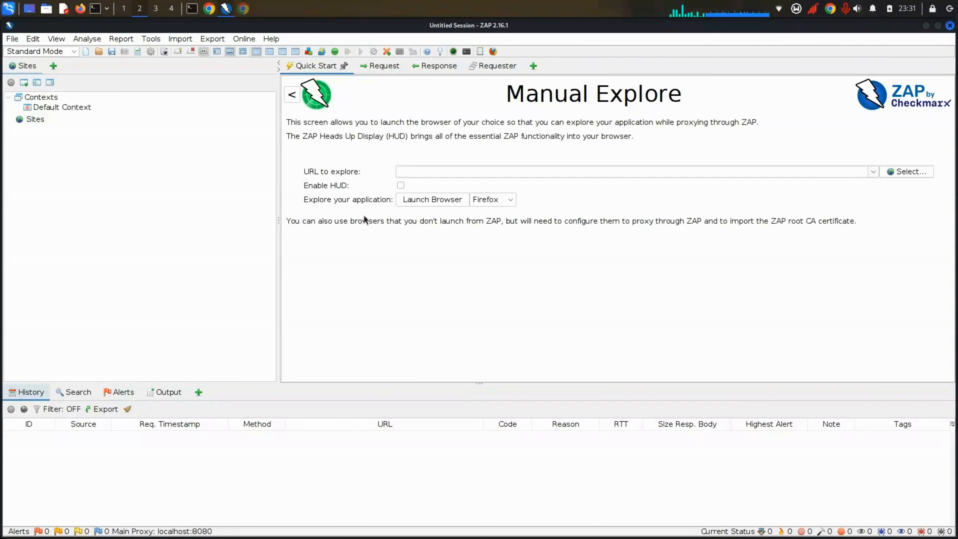
left_click(411, 171)
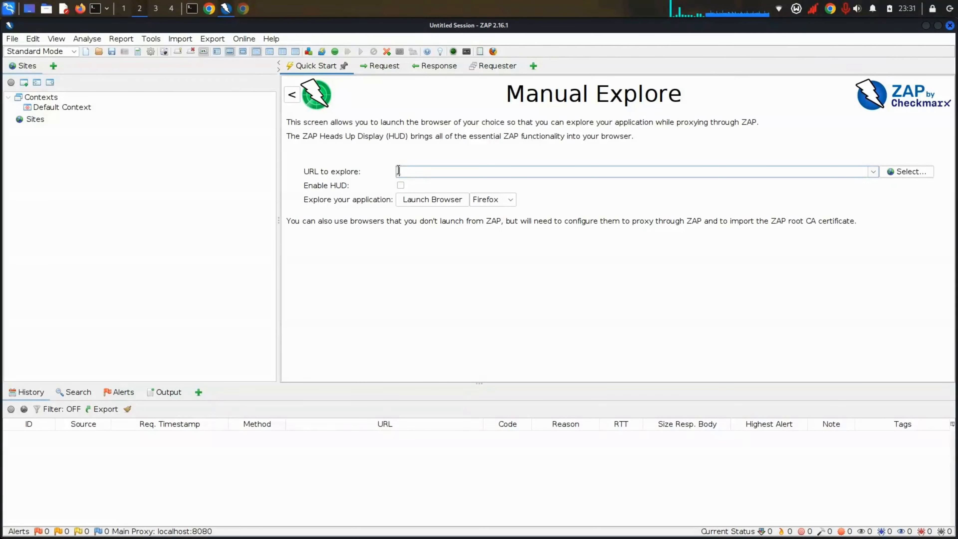
left_click(209, 8)
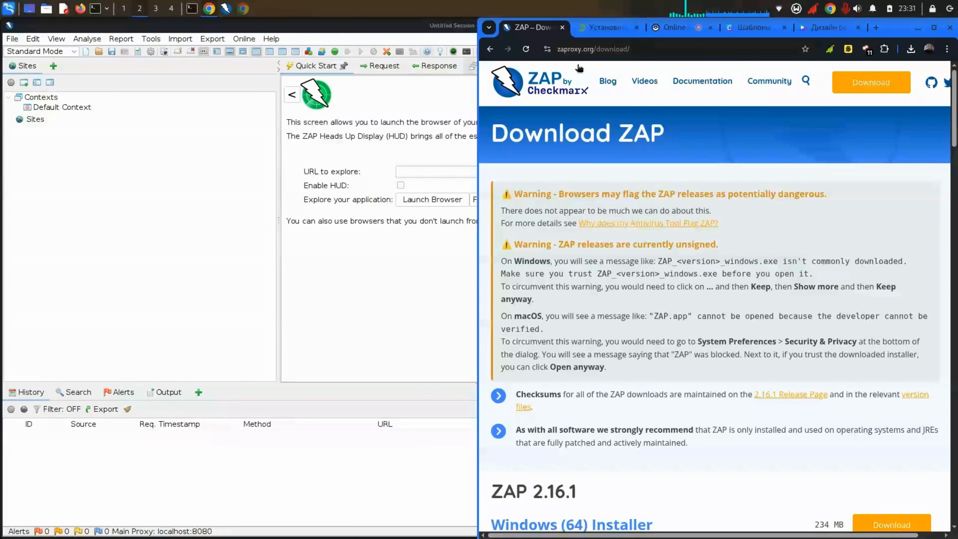
Step: Load the testphp.vulnweb.com home page in a new Chrome tab, removing /cart.php
left_click(876, 27)
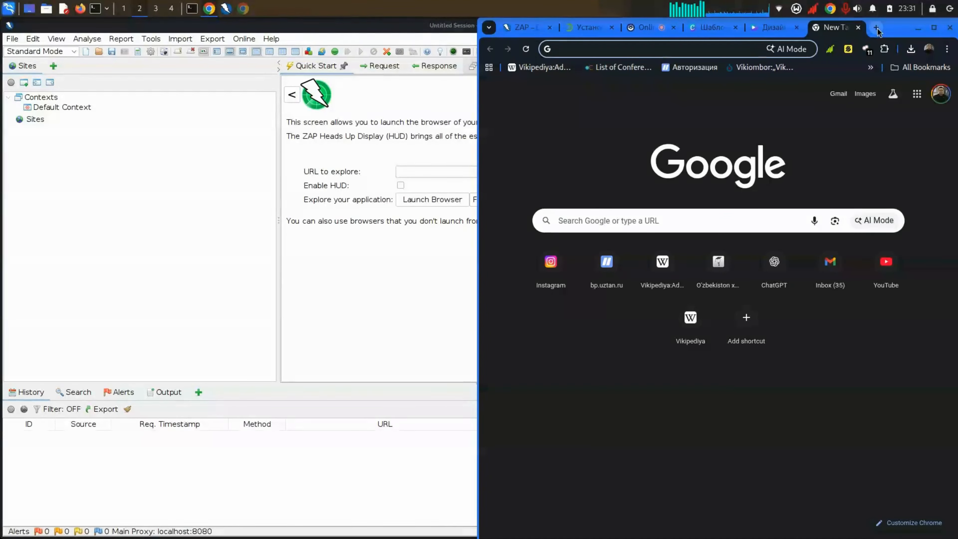
type("testphp.vulnweb.com/cart.php")
key("Return")
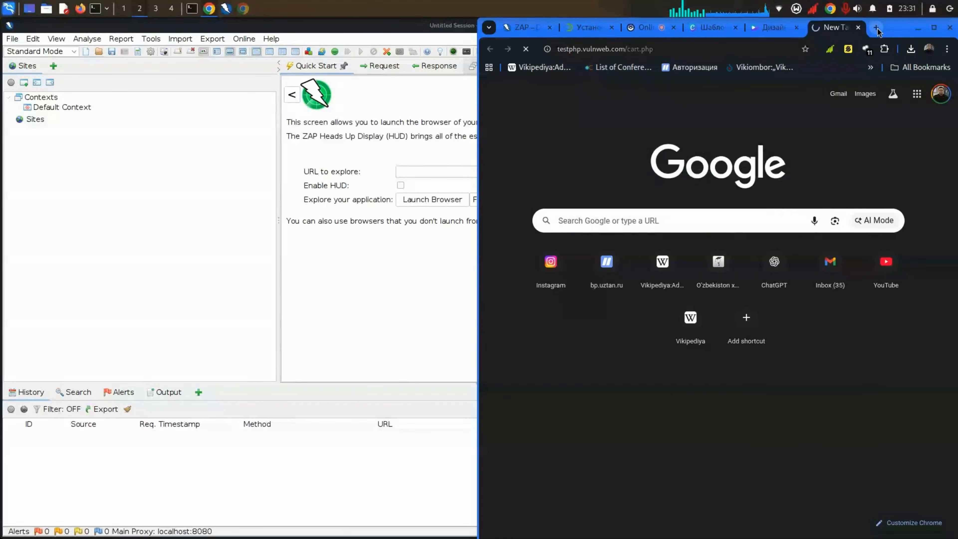
left_click_drag(706, 49, 665, 50)
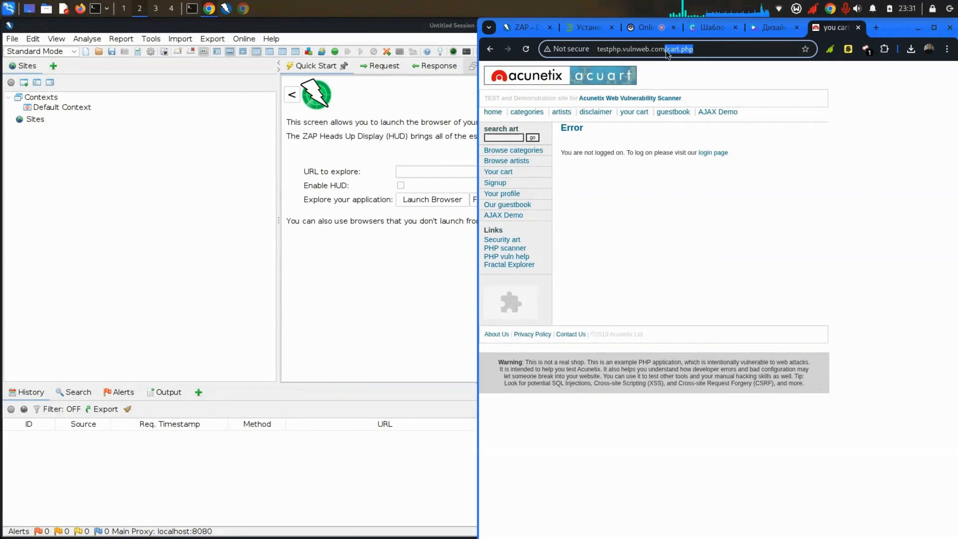
key("BackSpace")
key("Return")
left_click(665, 52)
key("ctrl+c")
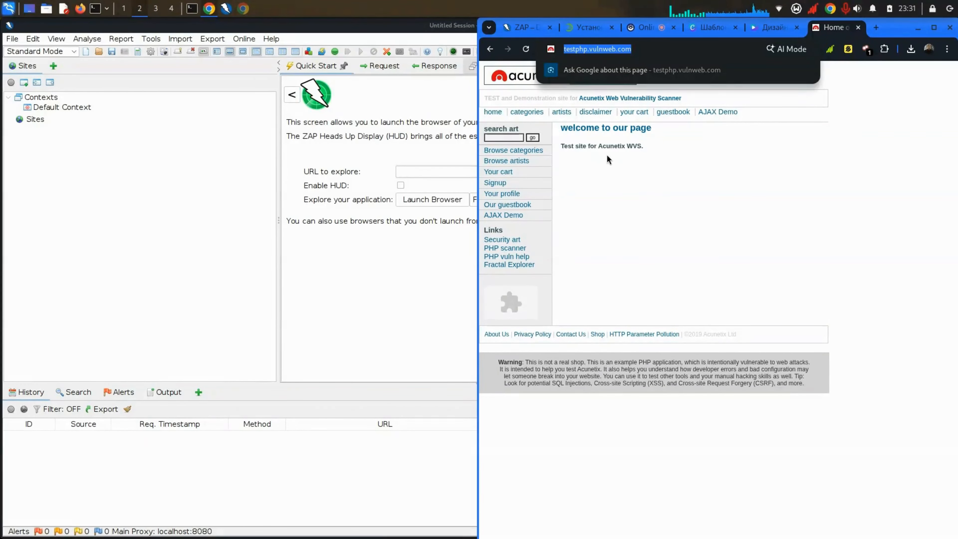
left_click(600, 146)
triple_click(601, 146)
left_click(603, 149)
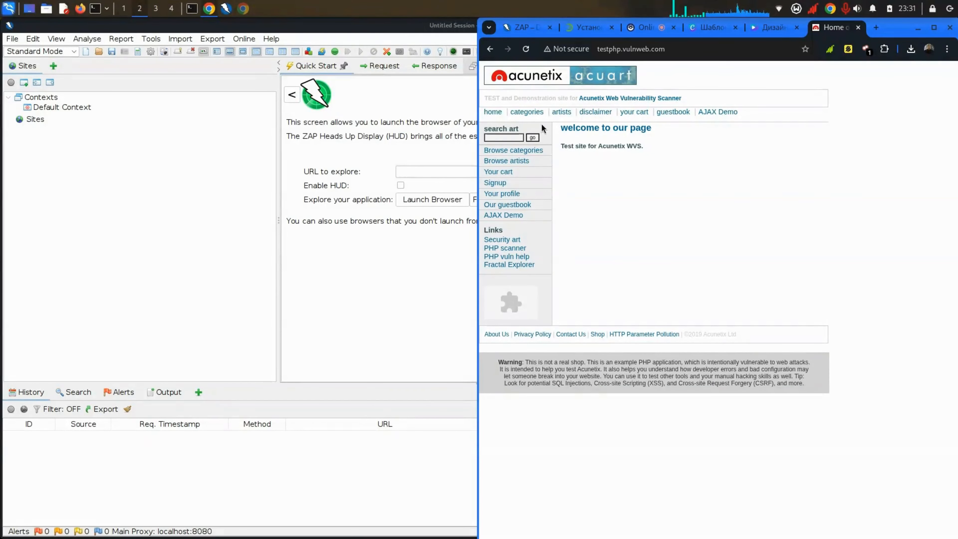
left_click(406, 169)
key("ctrl+v")
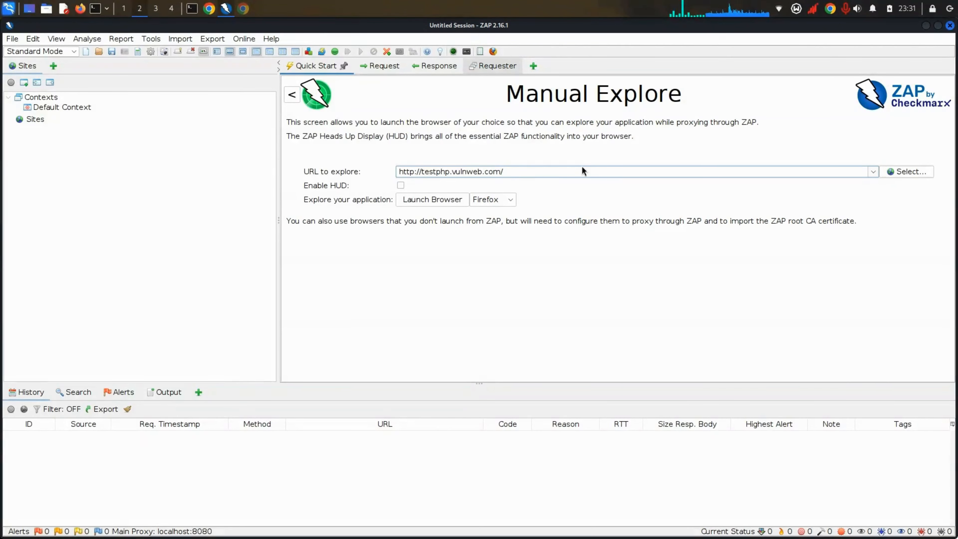
Step: Keep Firefox as the launch browser and leave Enable HUD unchecked on Manual Explore
left_click(510, 200)
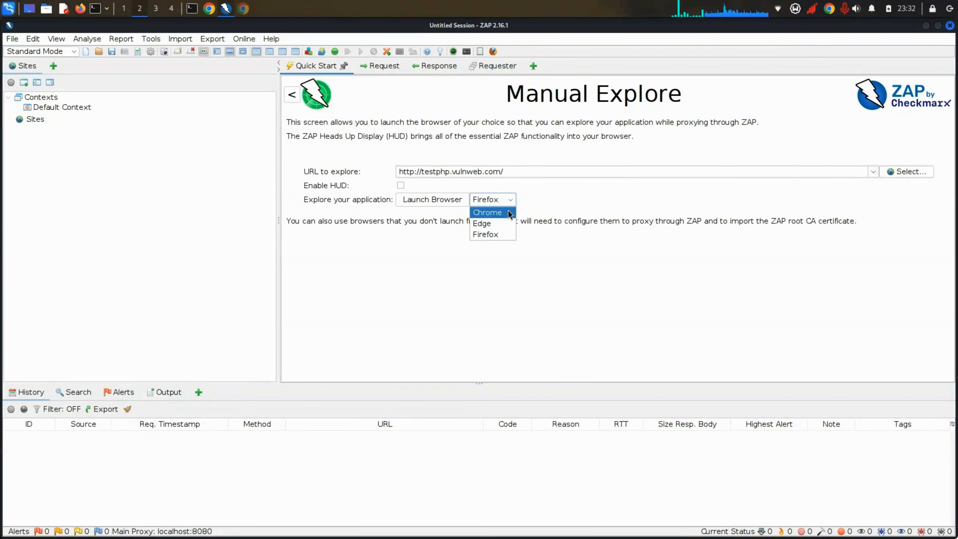
left_click(504, 234)
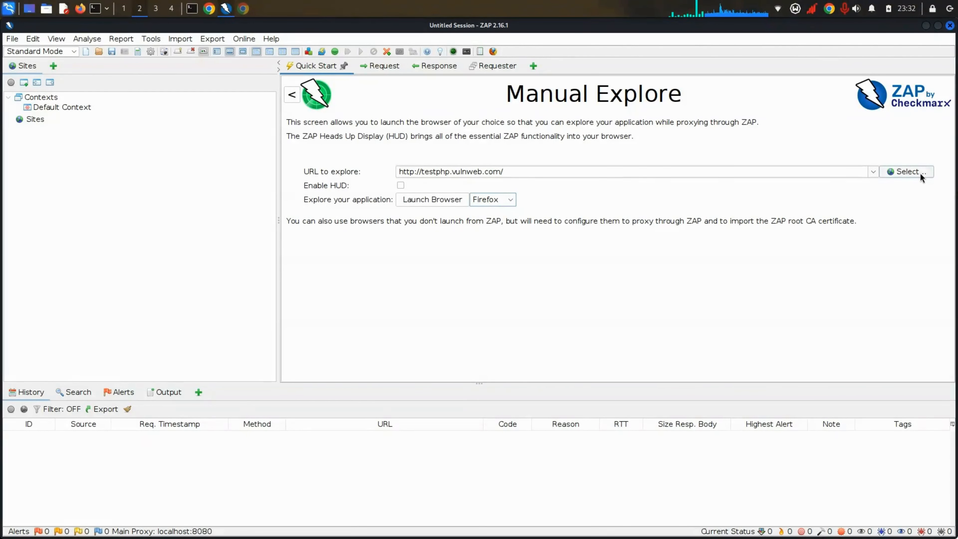
left_click(401, 187)
left_click(402, 187)
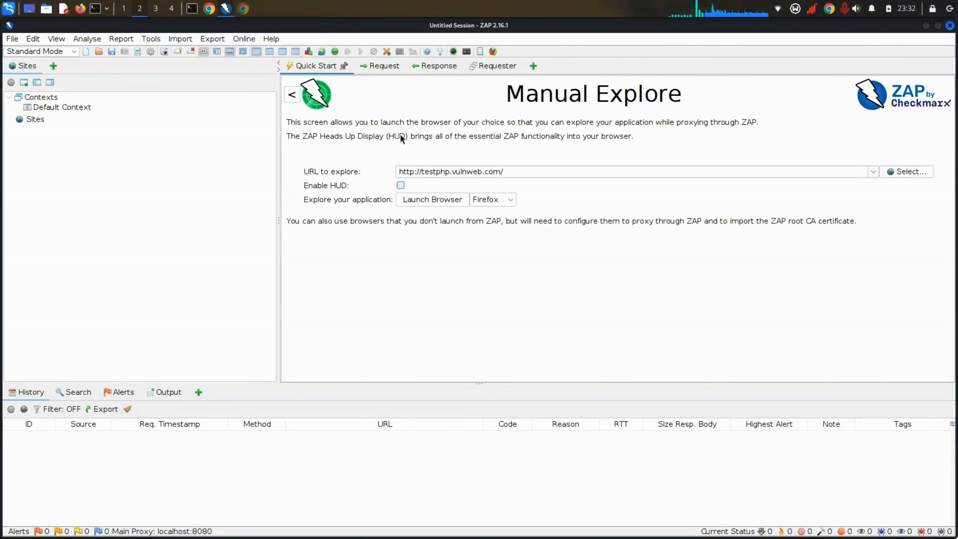
left_click(387, 71)
left_click(328, 71)
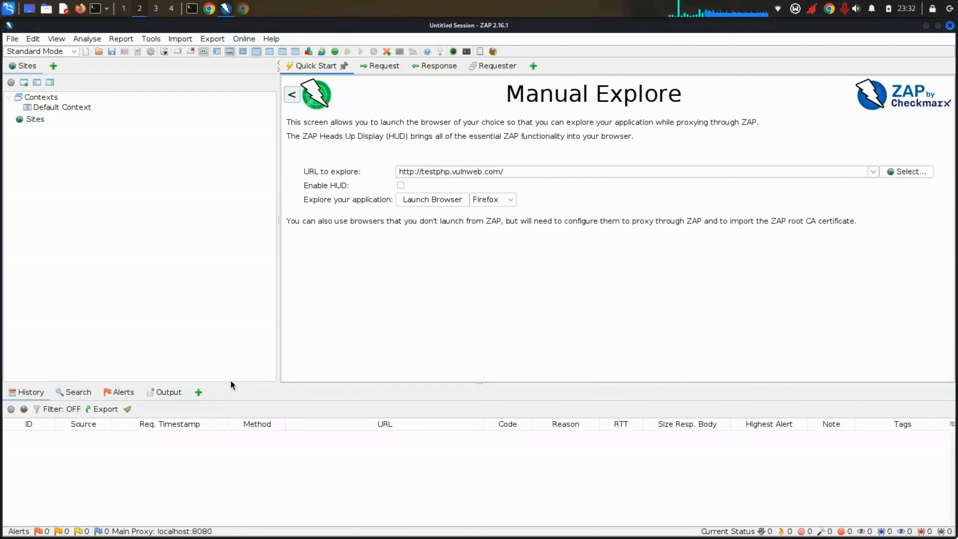
Step: Drag the History panel taller, leaving the URL's site-node picker cancelled
left_click_drag(235, 383, 243, 306)
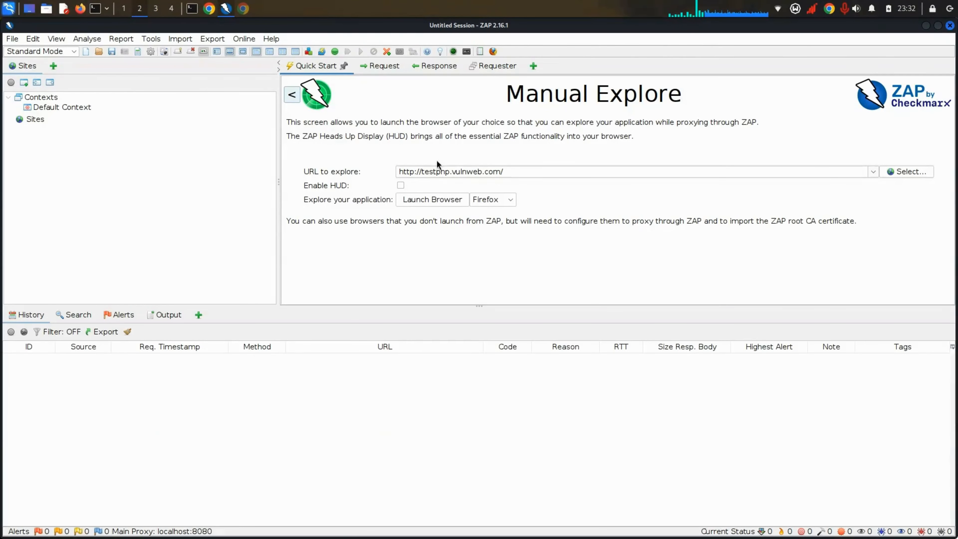
left_click(919, 171)
left_click(509, 376)
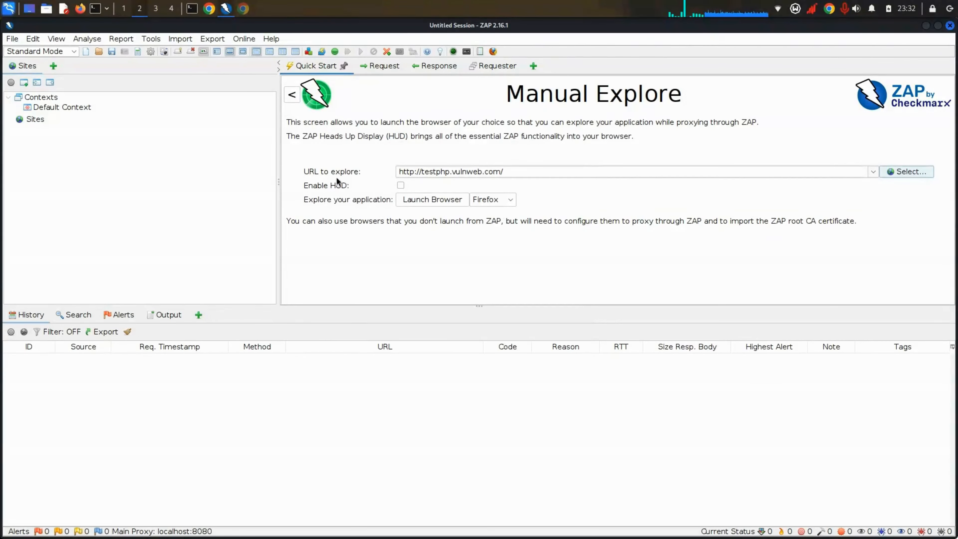
Step: Close the stray Checkmarx tab and hide Chrome so ZAP shows full width
left_click(882, 108)
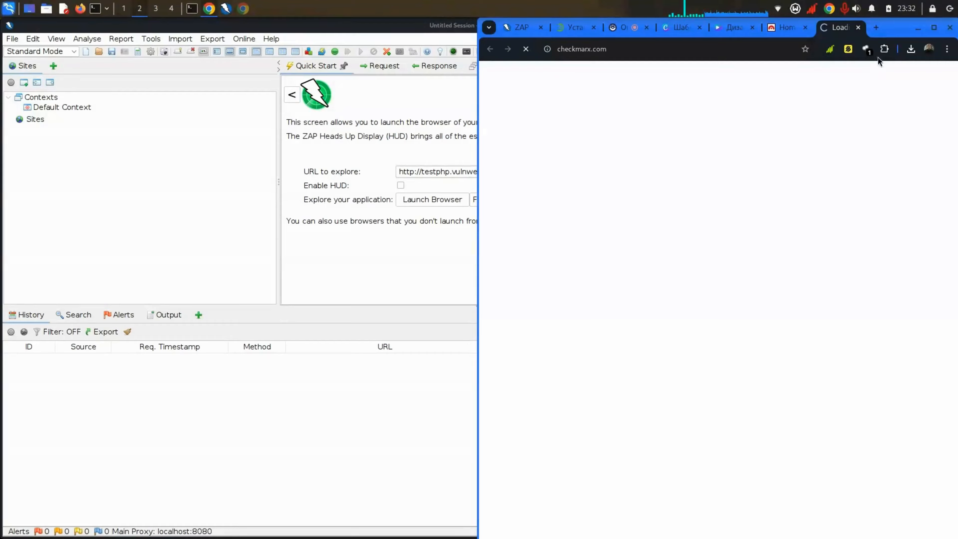
left_click(857, 28)
left_click(918, 28)
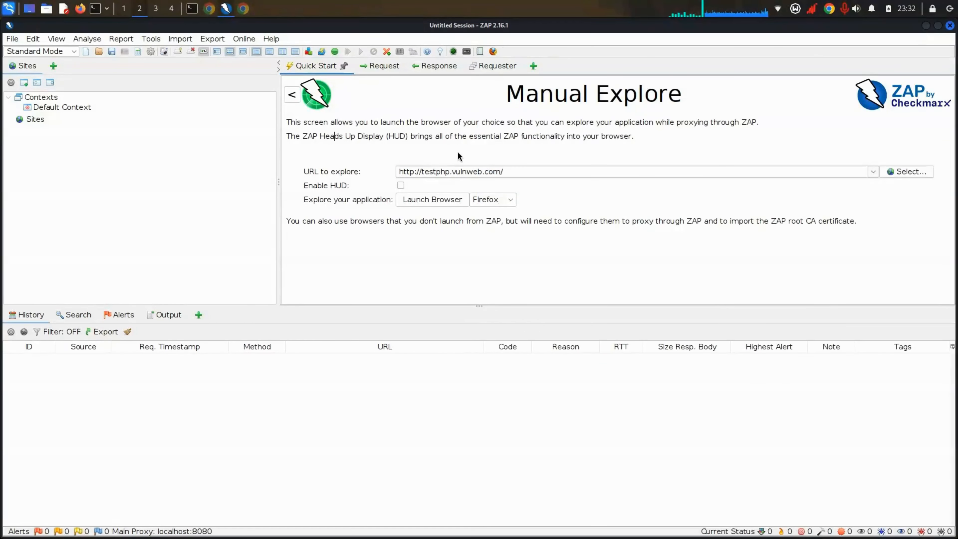
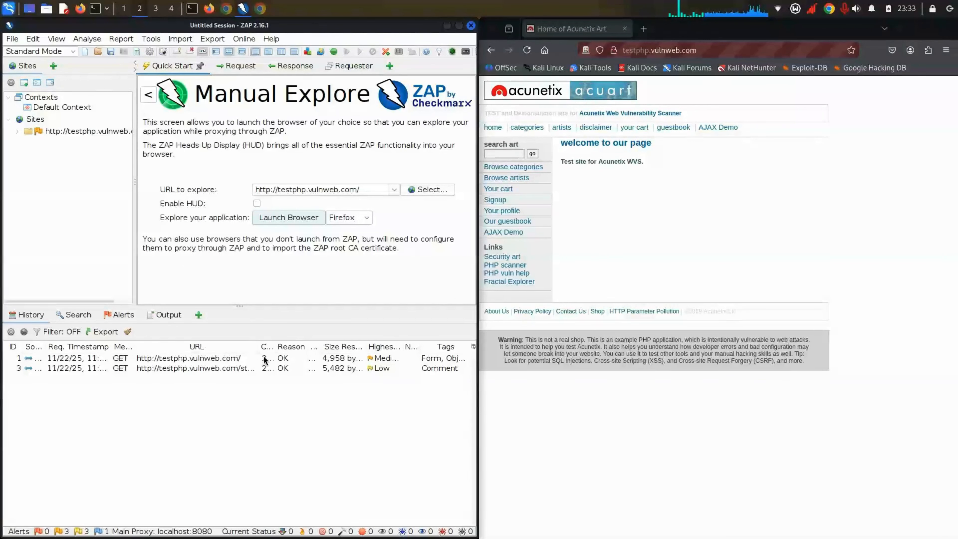
Step: Maximize ZAP and view the captured home page request's raw headers
double_click(344, 25)
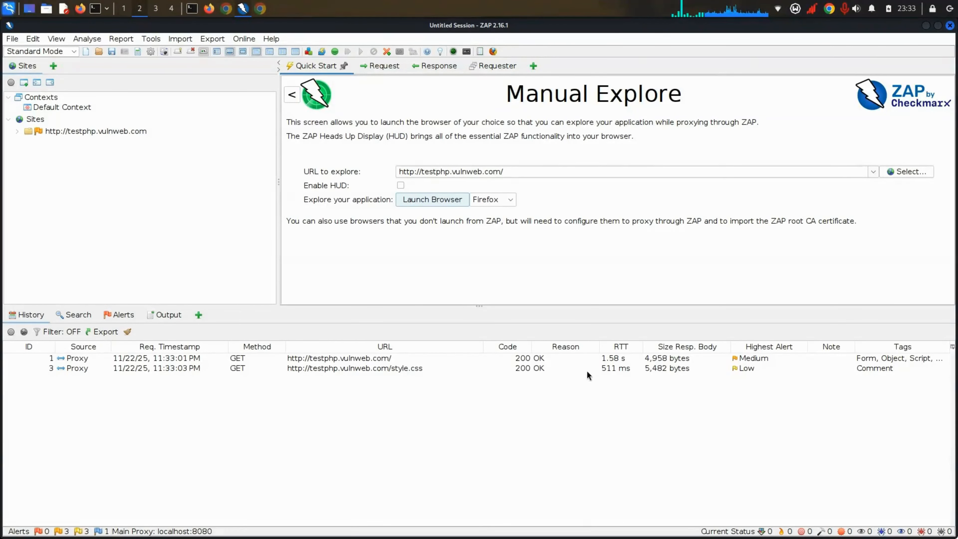
left_click(765, 359)
left_click(737, 358)
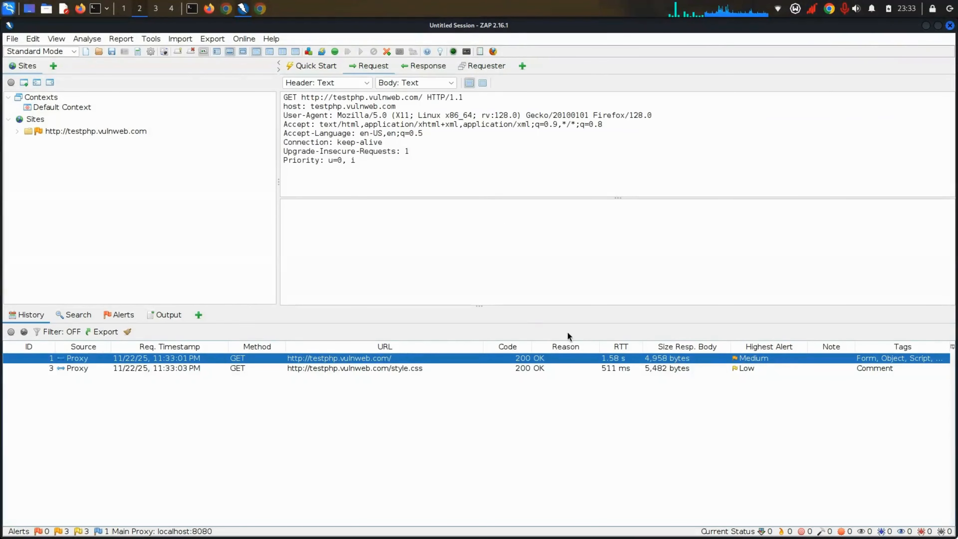
Step: Compare the style.css and home page requests, then show the seven passive alerts
left_click(751, 368)
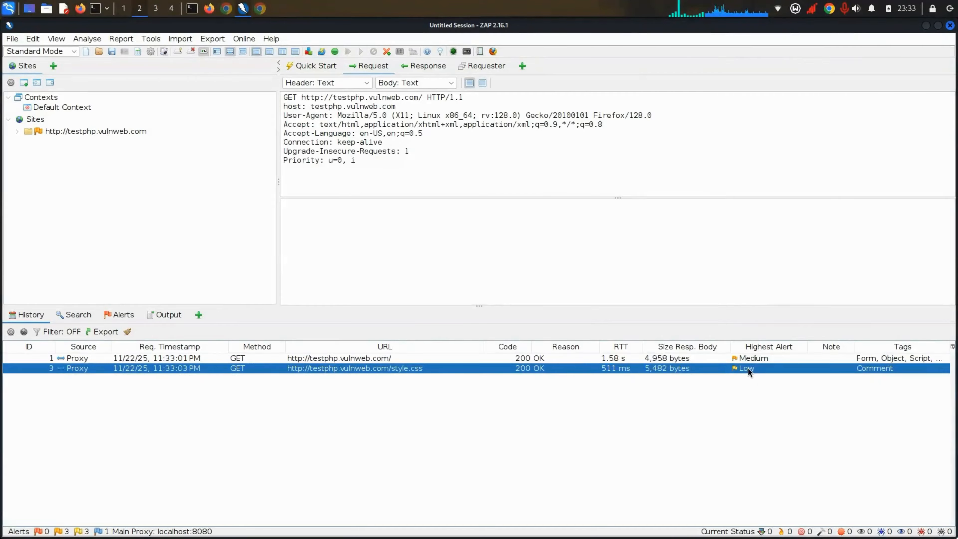
left_click(767, 361)
left_click(764, 369)
left_click(767, 361)
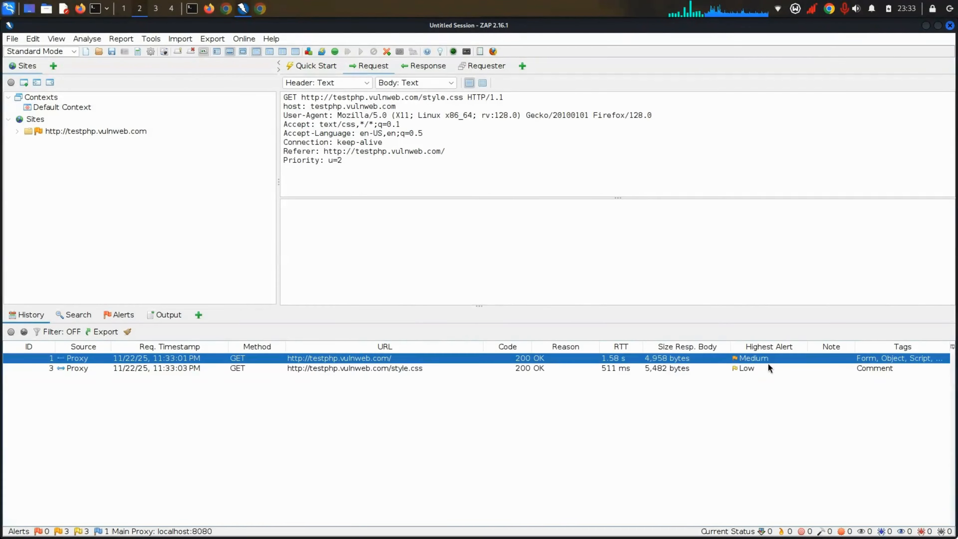
left_click(124, 315)
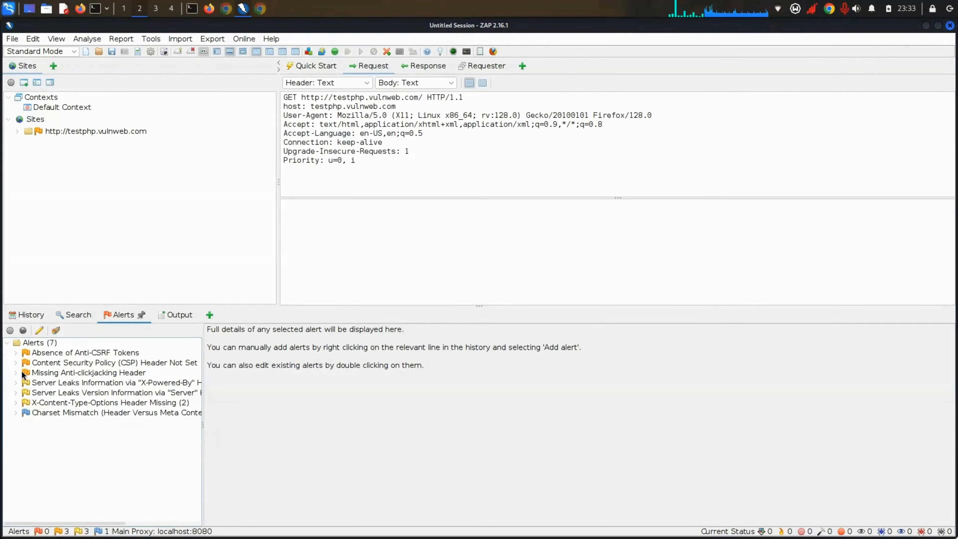
Step: Inspect the Absence of Anti-CSRF Tokens alert (Medium, CWE 352) and its flagged response body
left_click(21, 354)
left_click(15, 352)
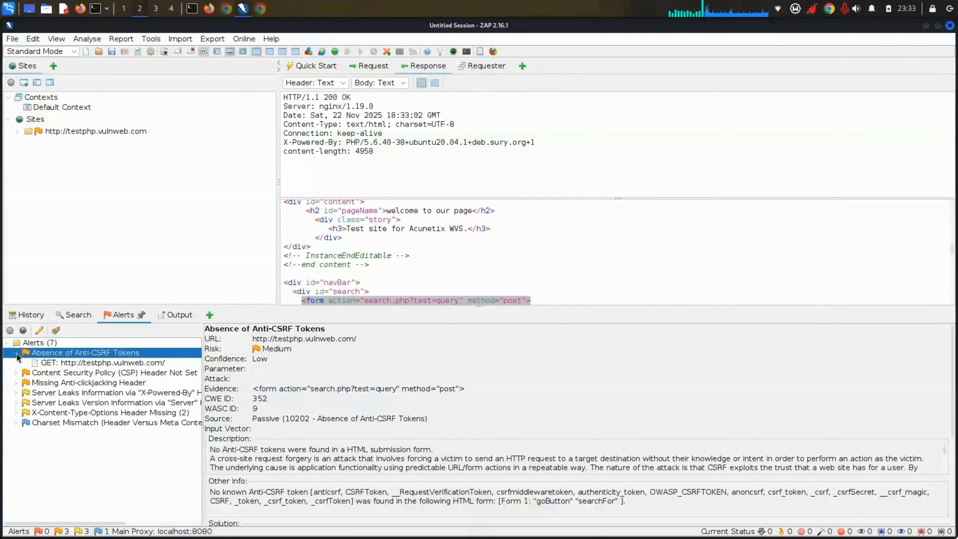
left_click(16, 352)
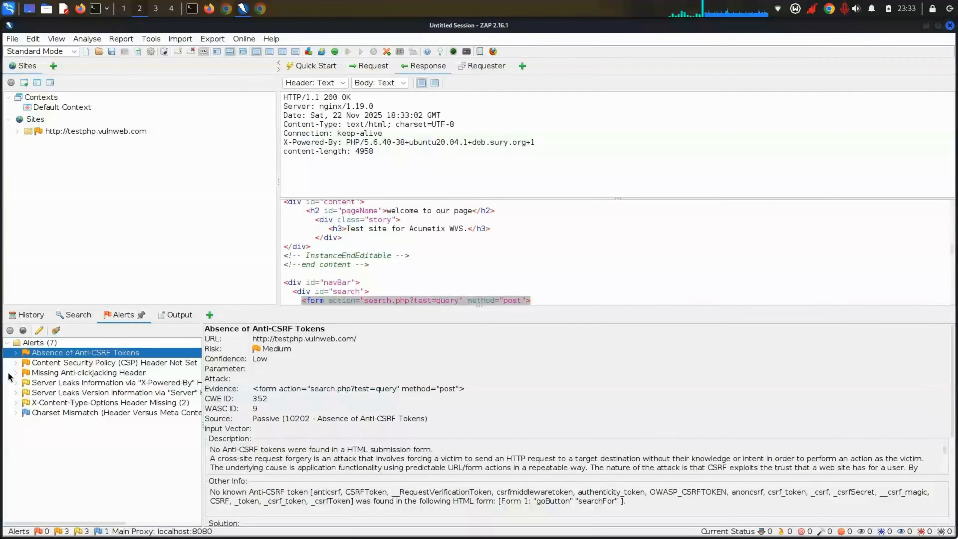
left_click(404, 278)
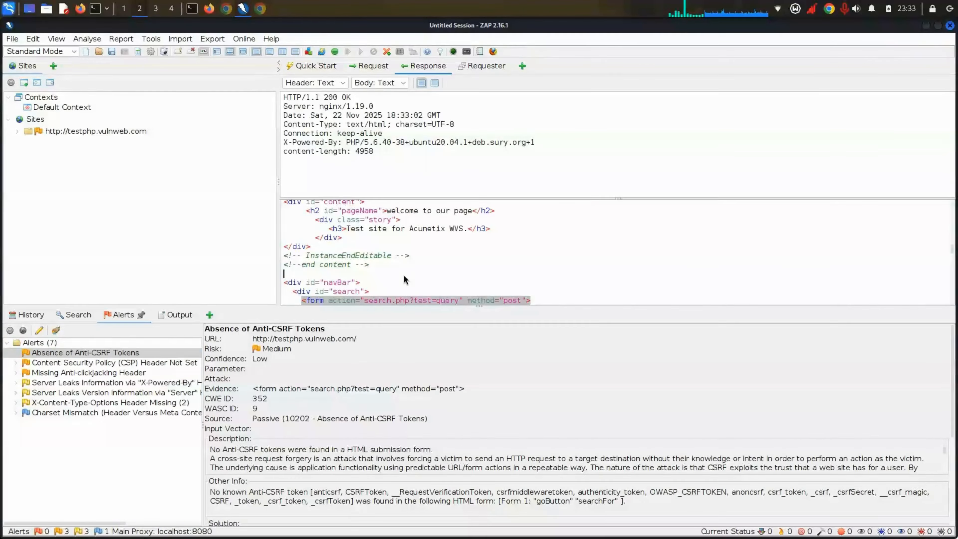
scroll(404, 278, "down", 3)
scroll(405, 277, "up", 5)
scroll(403, 276, "up", 8)
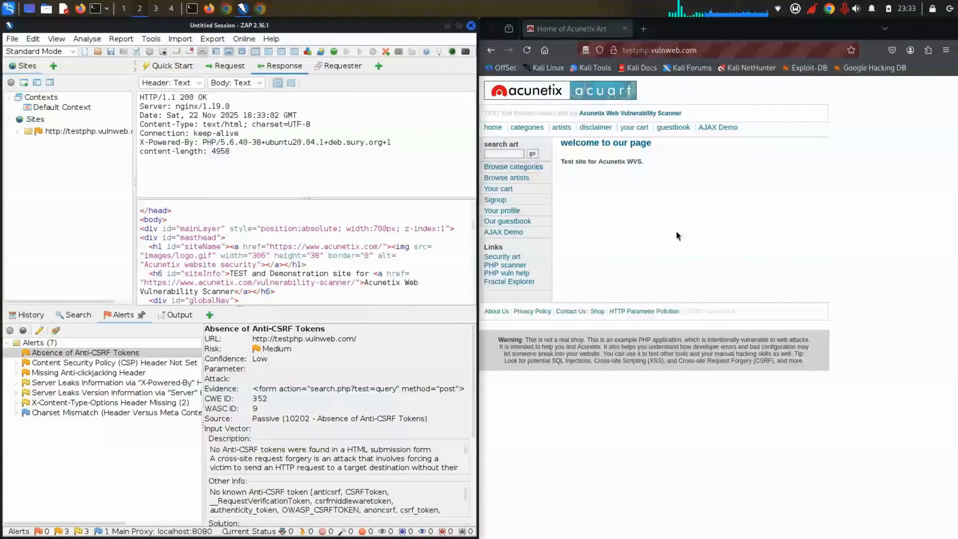
Step: Browse the categories, cart and profile pages while ZAP's History panel records them
left_click(526, 127)
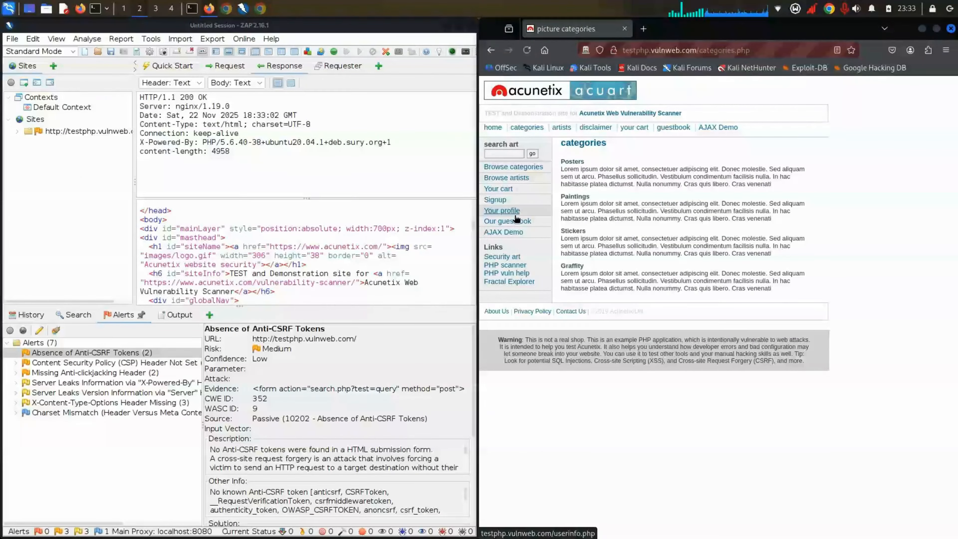
left_click(79, 314)
left_click(36, 316)
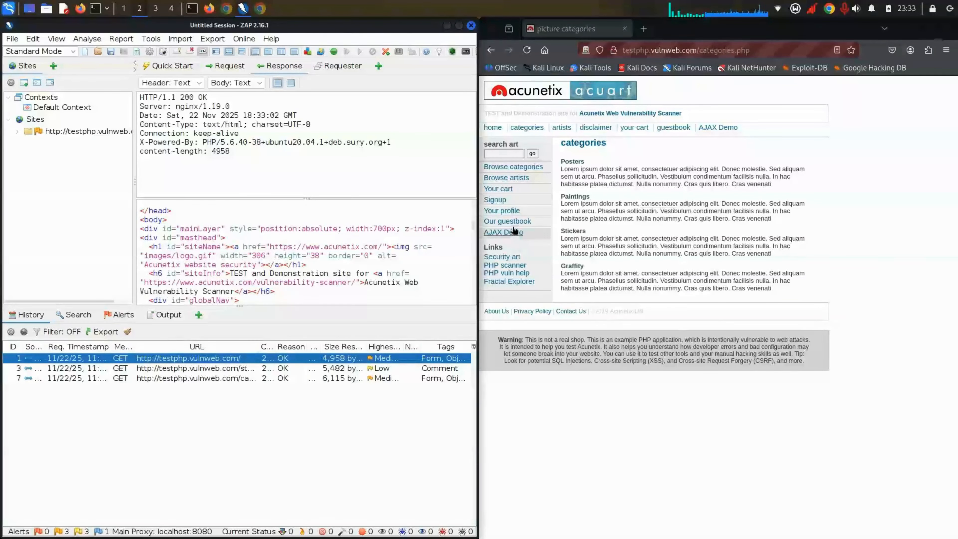
left_click(505, 211)
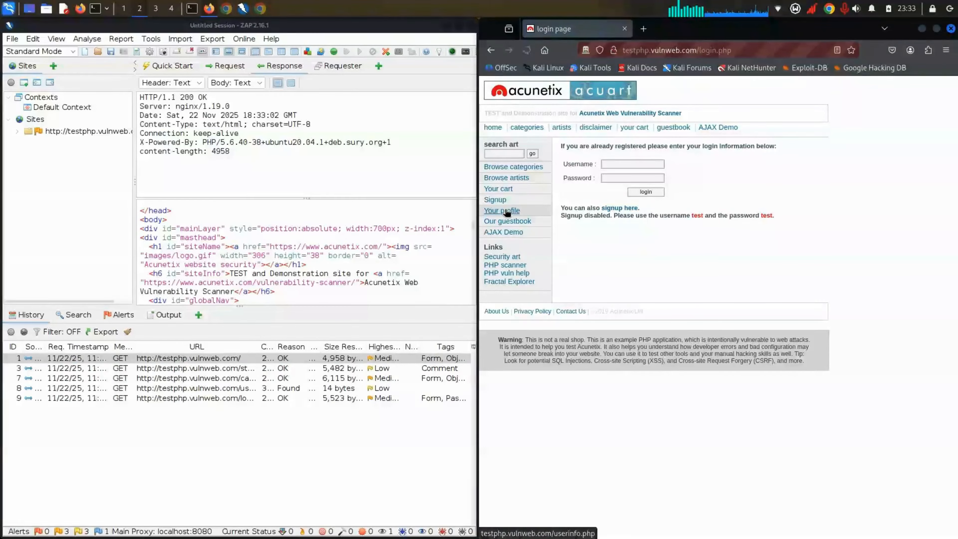
left_click(498, 188)
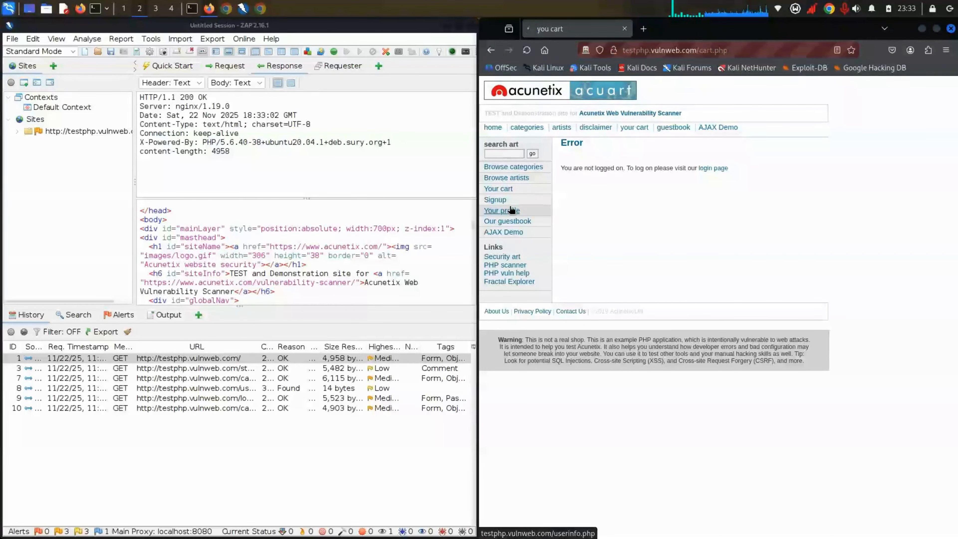
left_click(502, 210)
Step: Submit the login.php form with the site's demo username and password
left_click(624, 164)
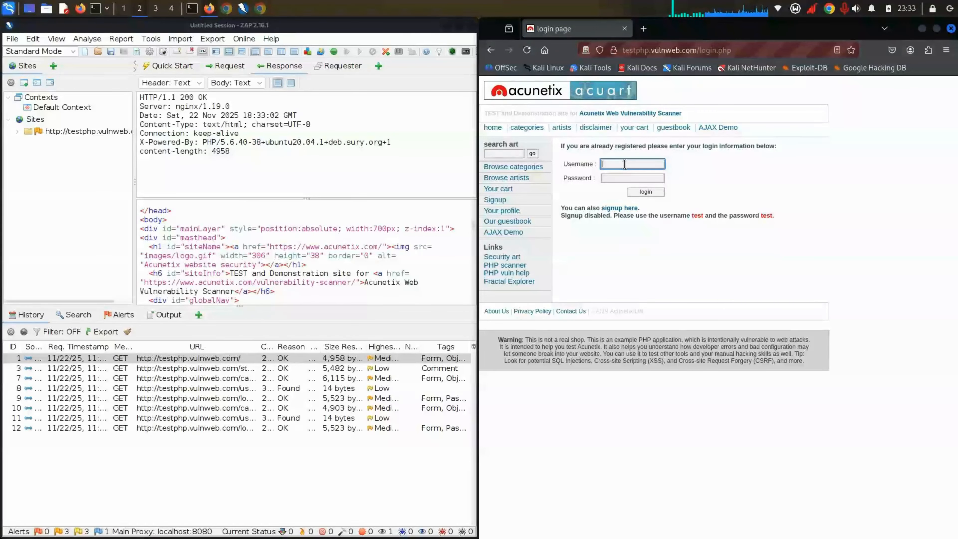
type("test")
key("Tab")
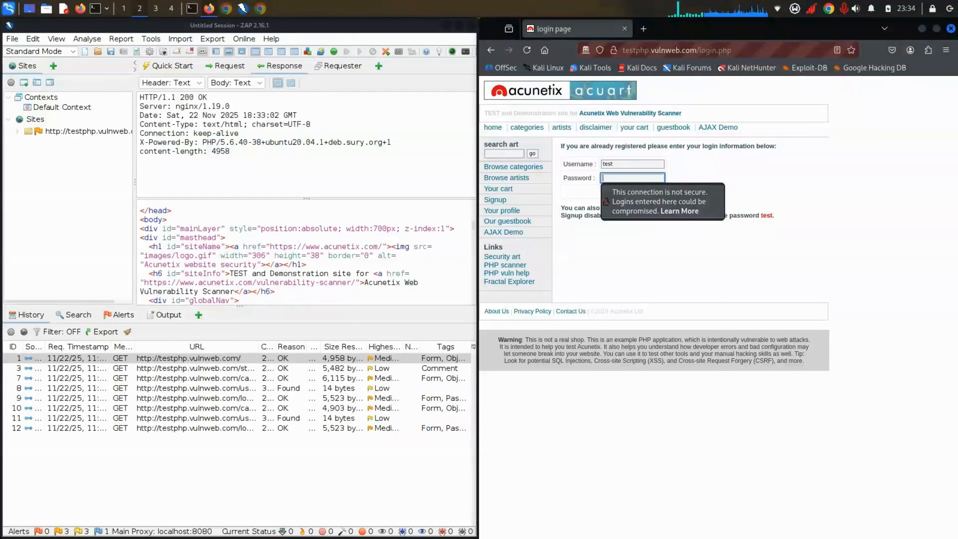
type("test")
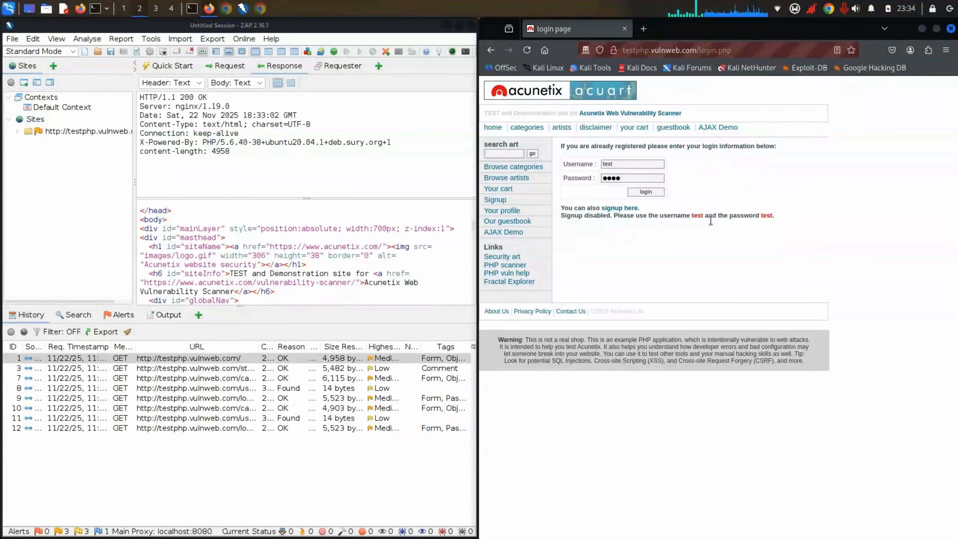
left_click(826, 191)
triple_click(570, 214)
left_click(631, 194)
left_click(116, 317)
left_click(654, 192)
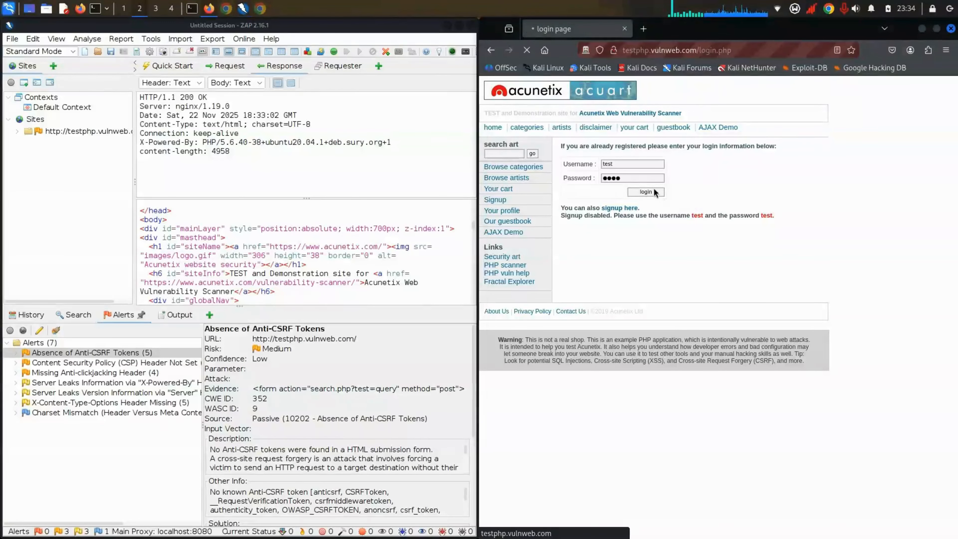
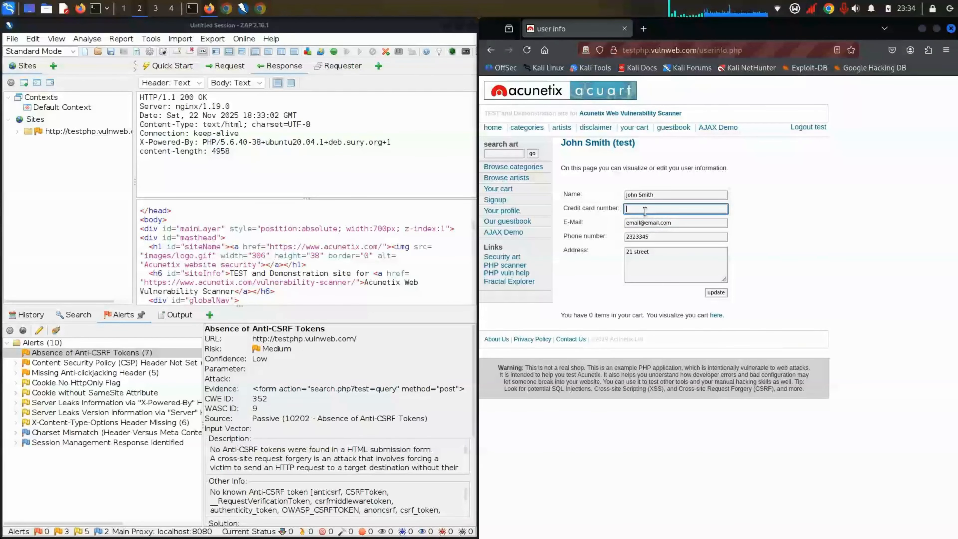
Step: Clear the existing name from the Name field of the user info form
left_click(646, 193)
key("ctrl+a")
key("BackSpace")
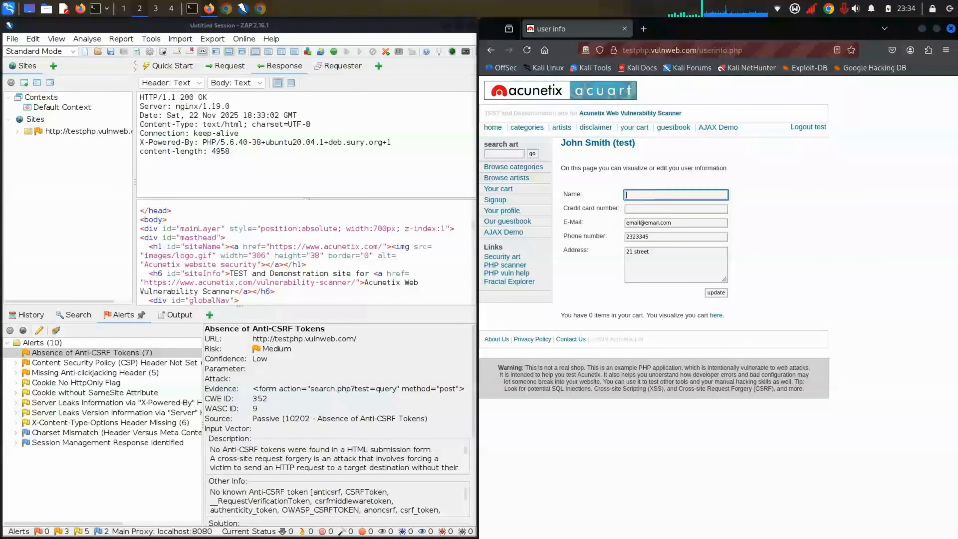
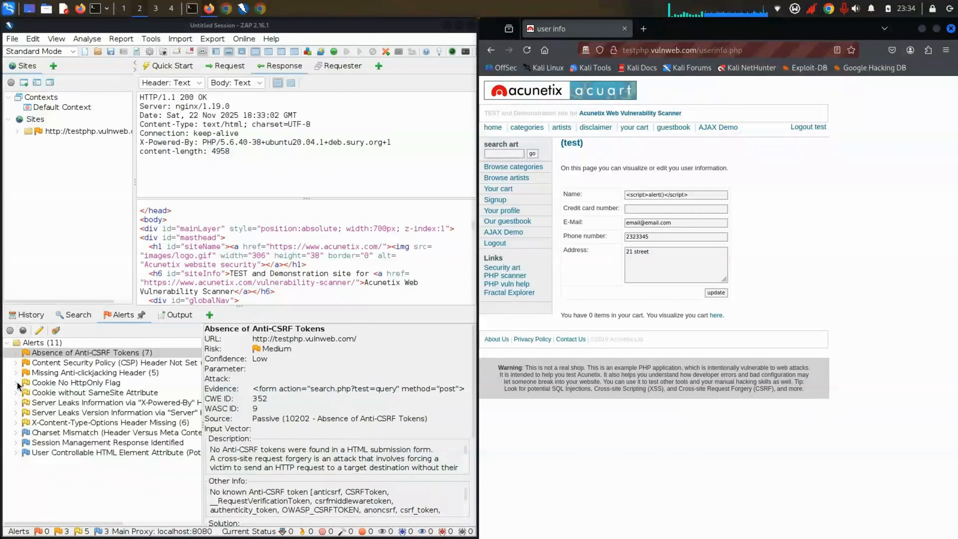
left_click(127, 315)
left_click(84, 317)
left_click(118, 316)
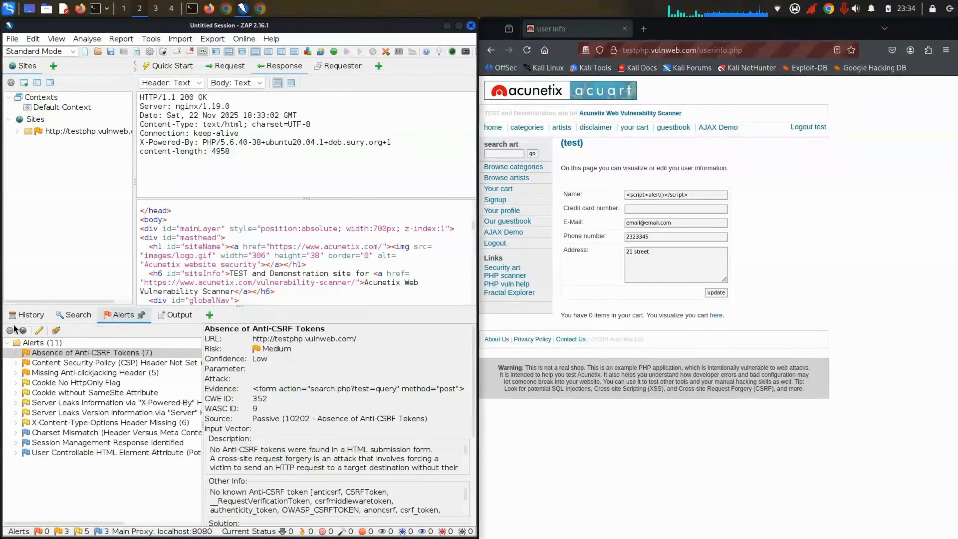
left_click(21, 316)
left_click(108, 316)
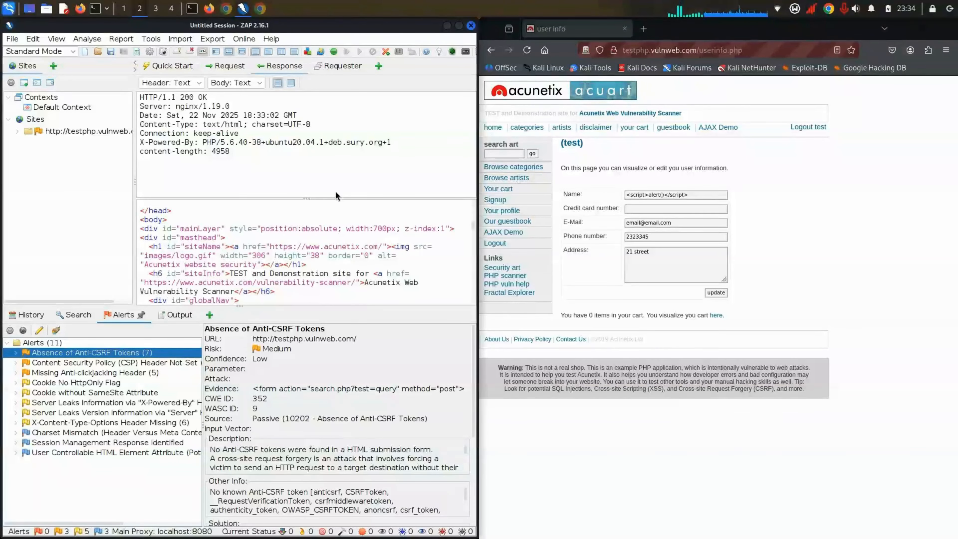
double_click(67, 130)
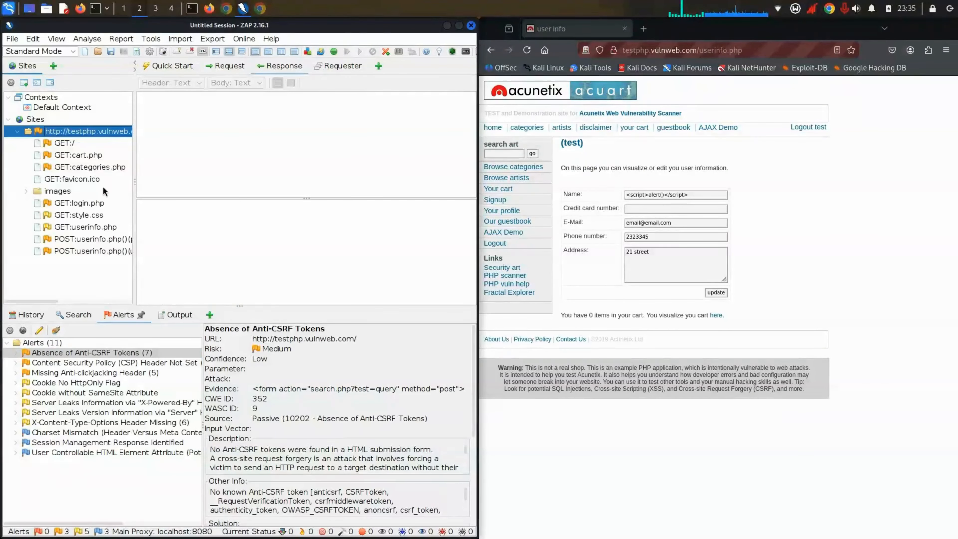
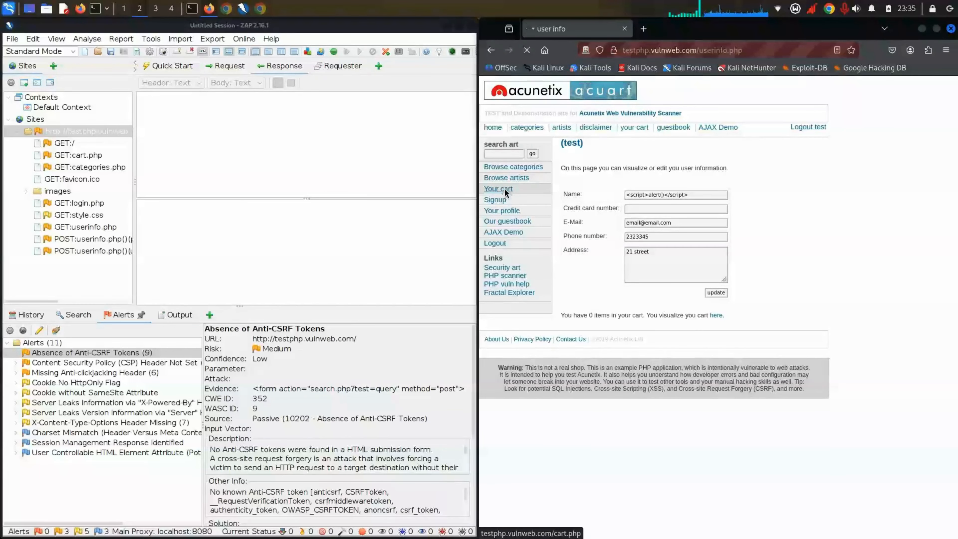
Step: Browse the artists listing, Blad3's comment page (dismissing the File not found popup), then Blad3's artist page
left_click(524, 180)
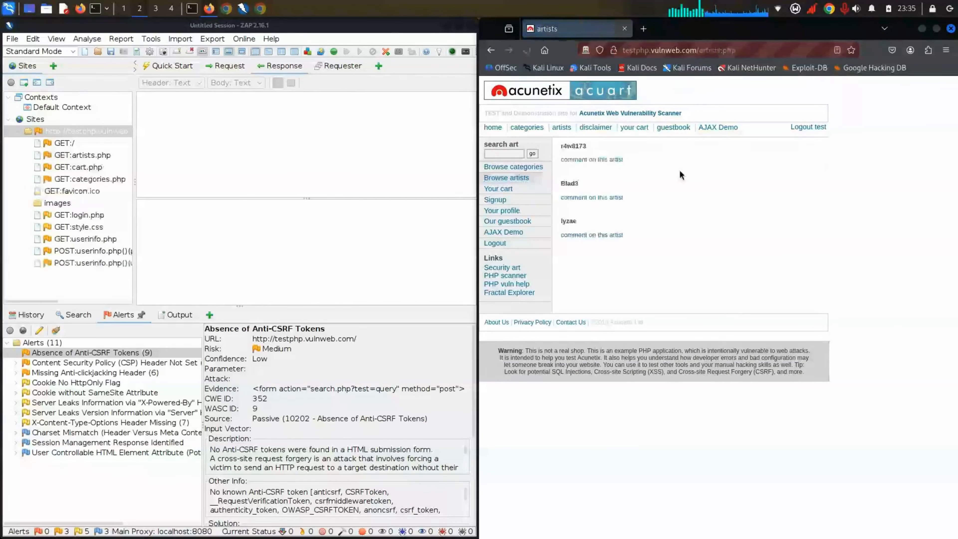
left_click(589, 198)
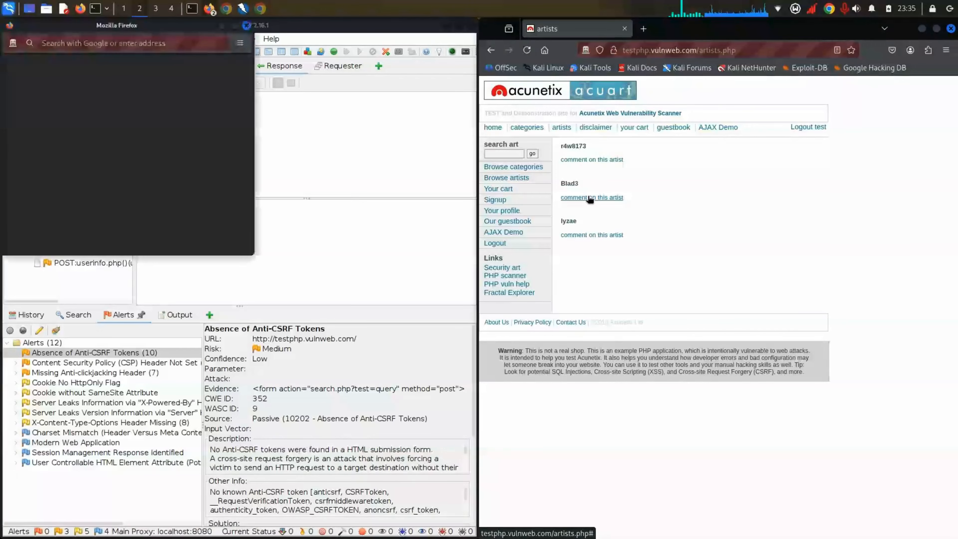
left_click(246, 26)
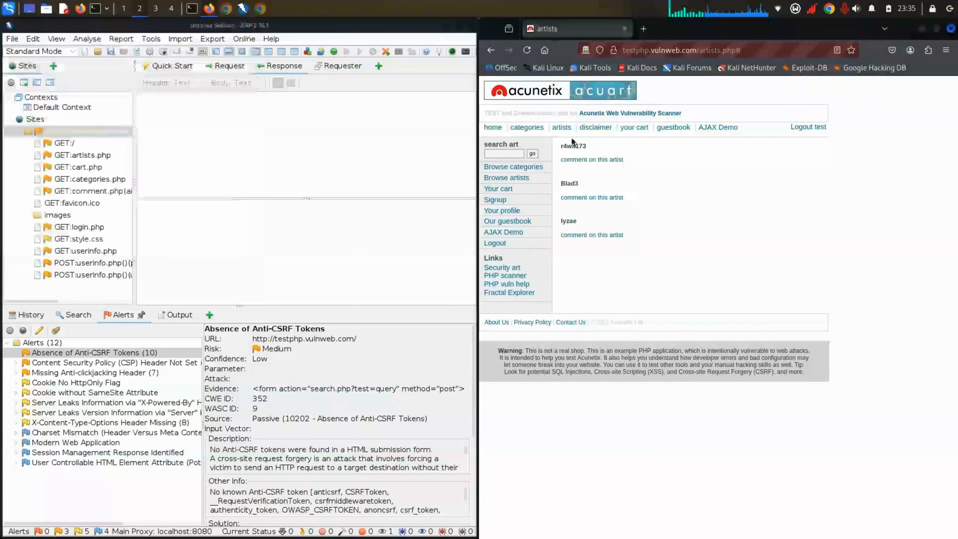
left_click(569, 183)
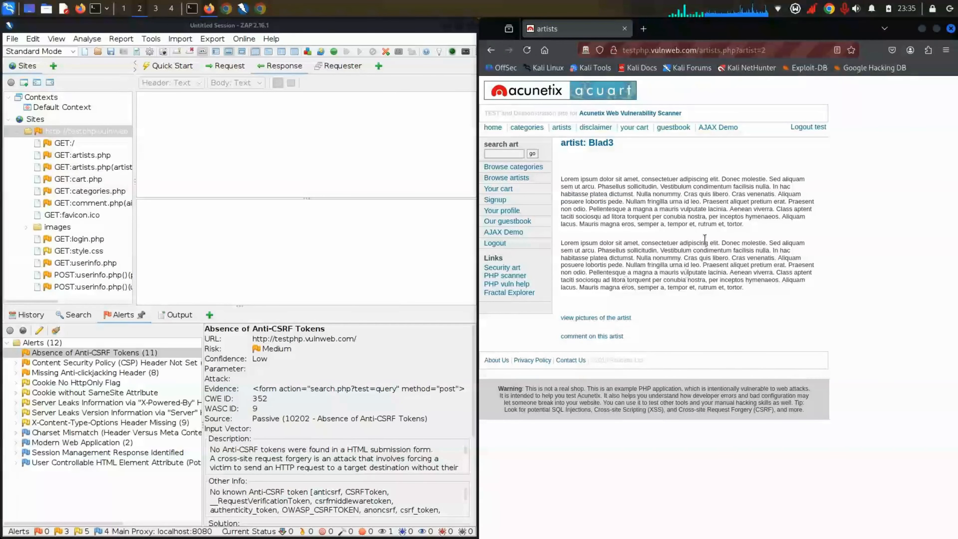
Step: Expand the Absence of Anti-CSRF Tokens alert and step through its flagged URLs, including userinfo.php
double_click(11, 353)
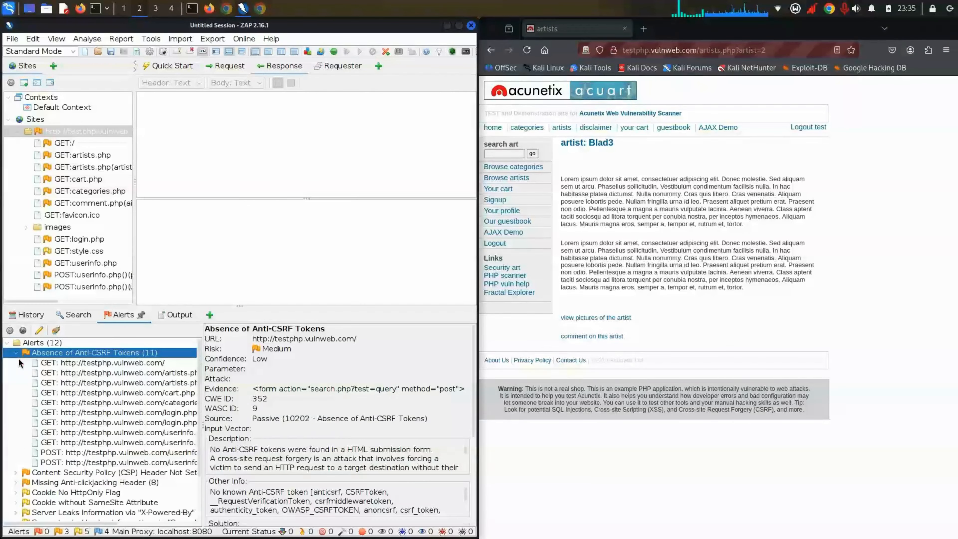
left_click(51, 365)
left_click(79, 383)
left_click(89, 403)
left_click(105, 443)
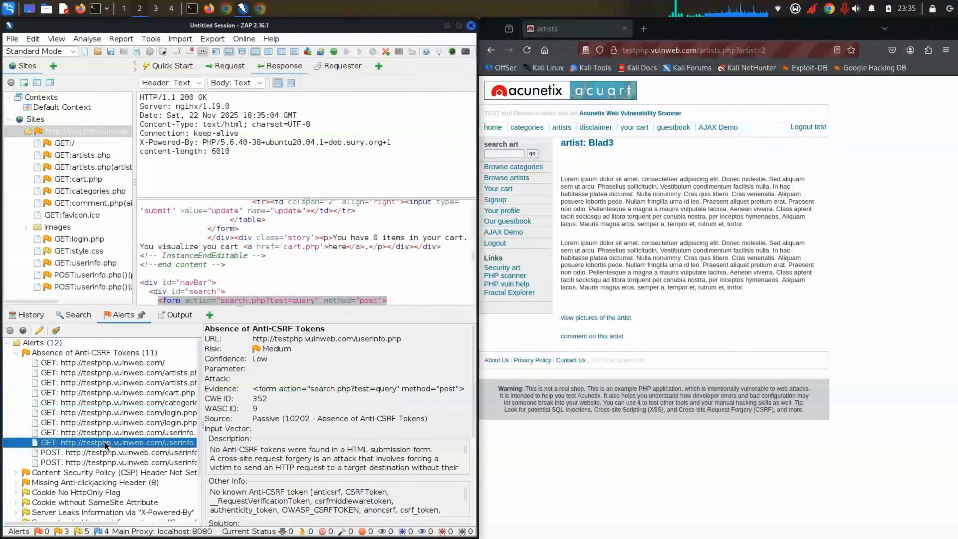
left_click(22, 354)
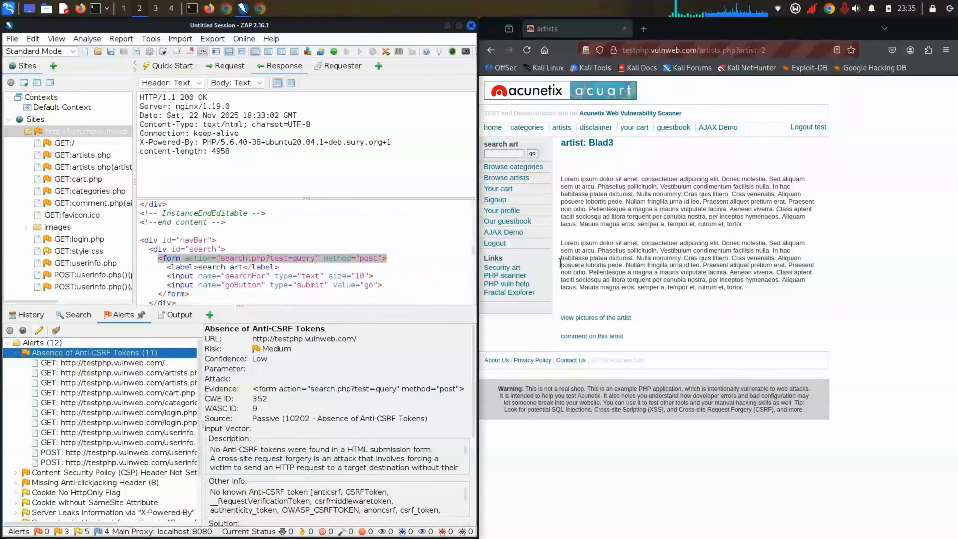
Step: Load Blad3's pictures page, collapse the Sites tree and CSRF group, and widen the alerts list
left_click(605, 318)
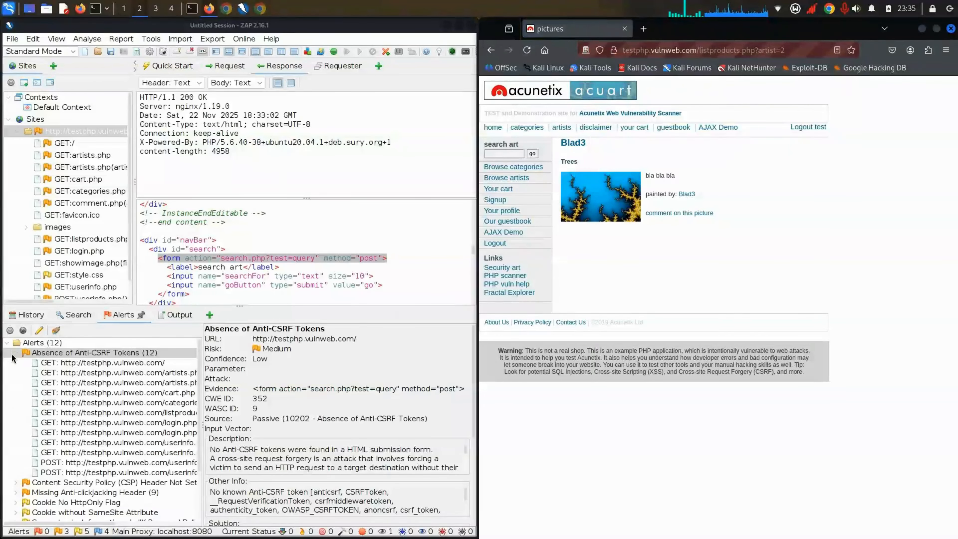
left_click(22, 354)
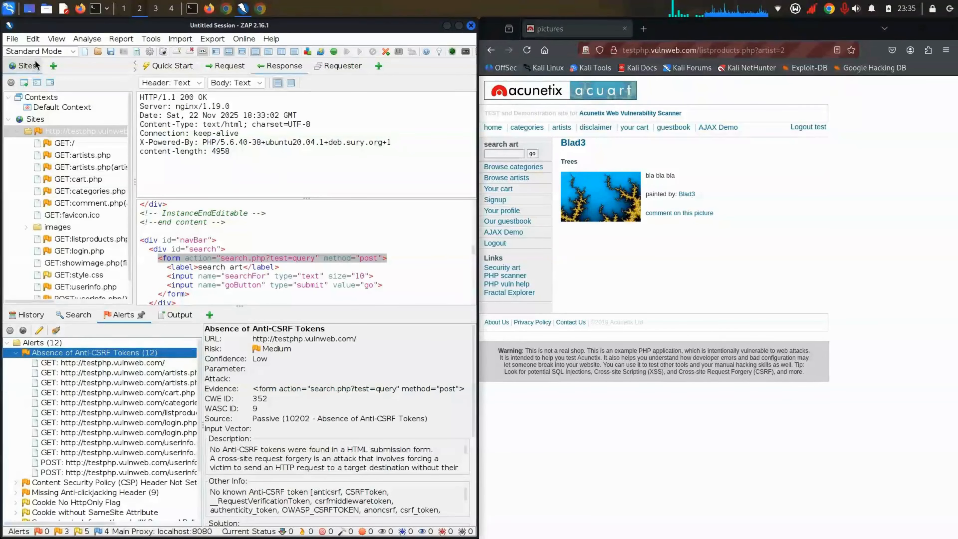
left_click(8, 119)
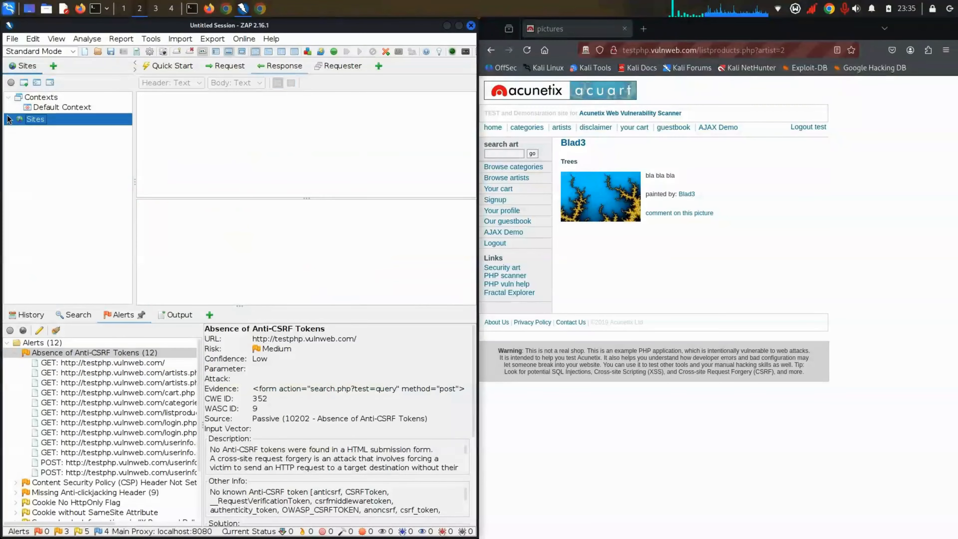
left_click(41, 341)
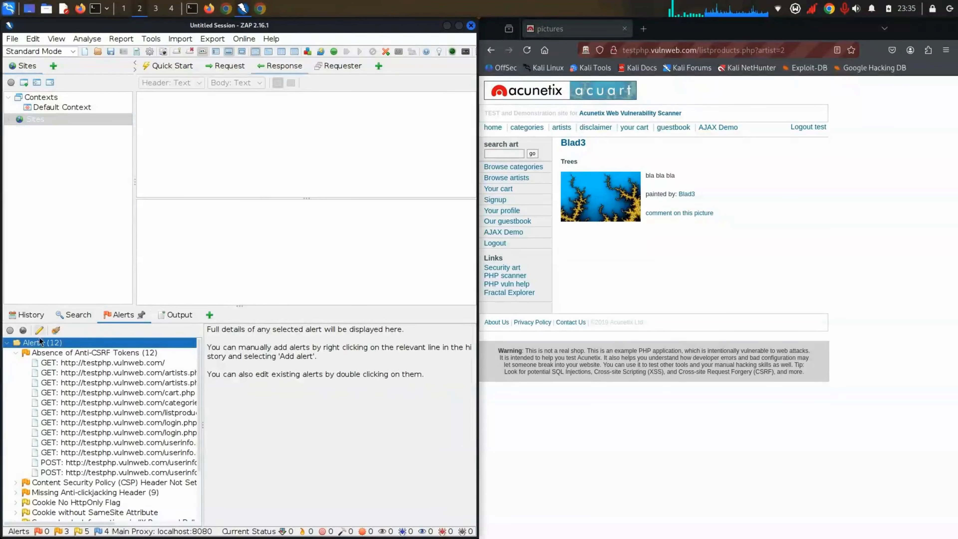
left_click(23, 353)
left_click(16, 352)
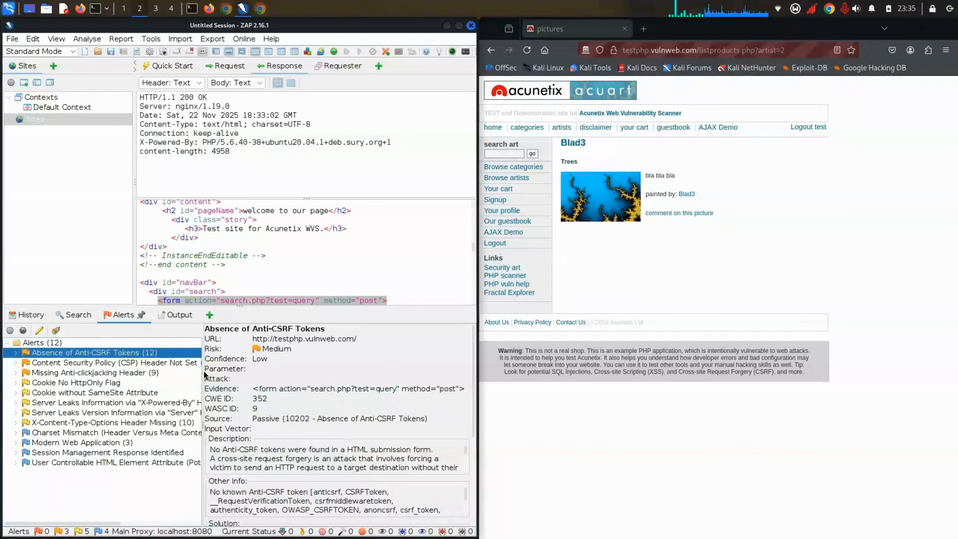
left_click_drag(199, 370, 288, 355)
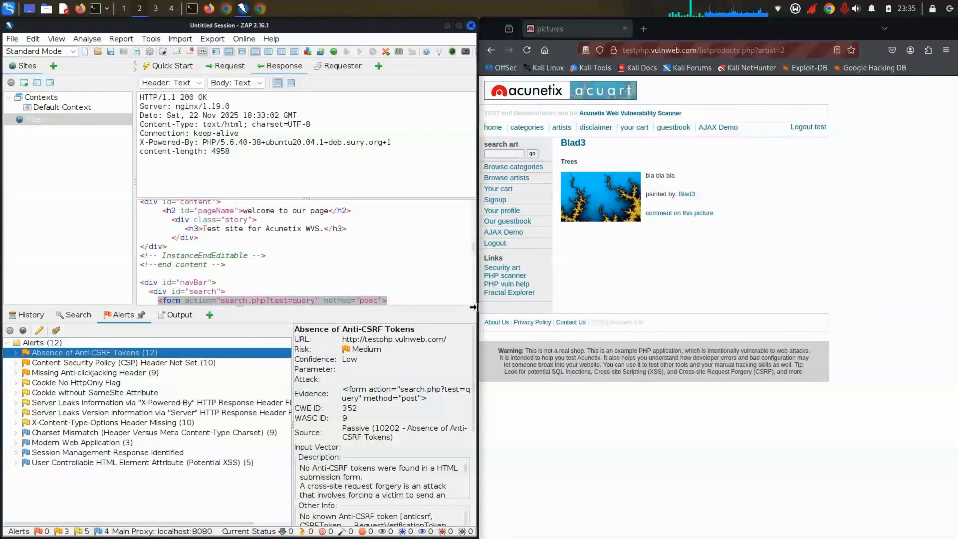
Step: Revisit Blad3's artist, comment and pictures pages plus the Trees picture comment, closing the popups
left_click(567, 162)
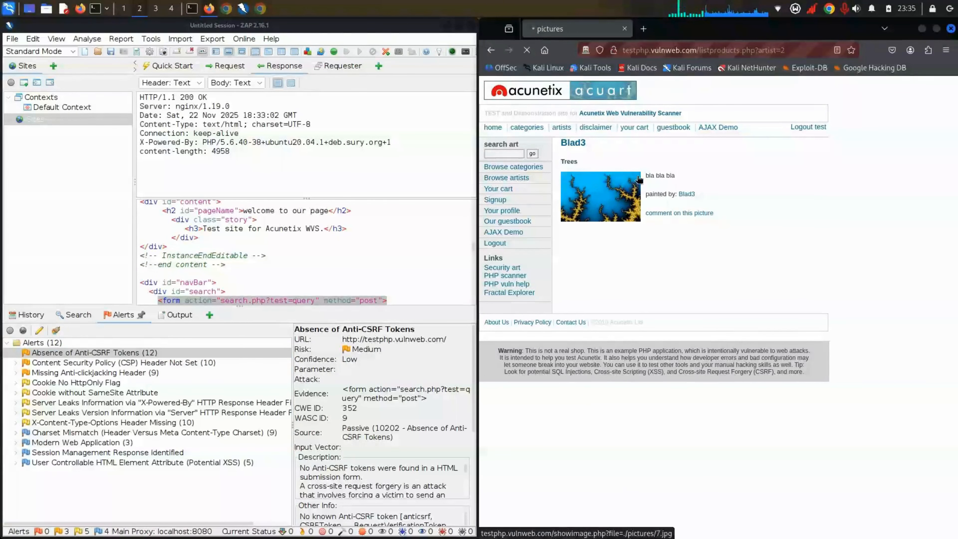
left_click(596, 295)
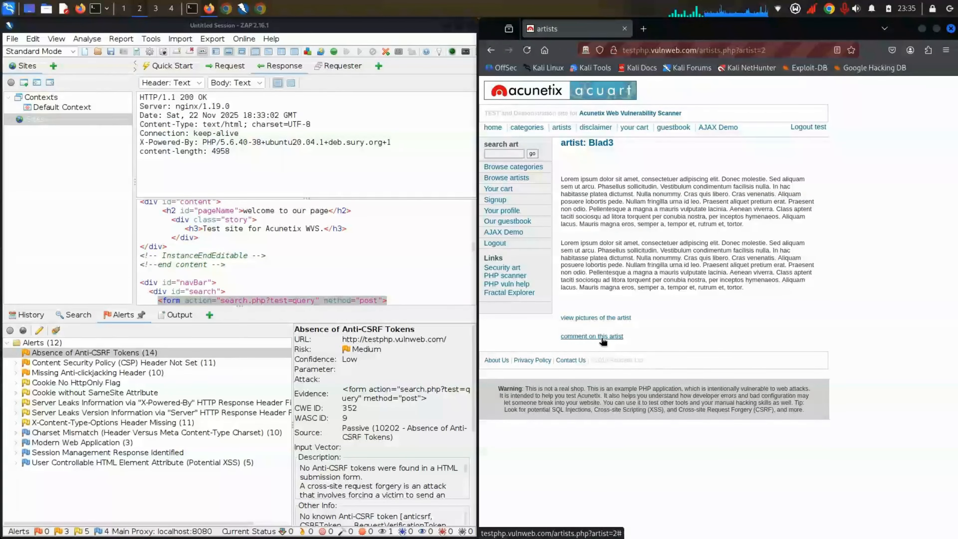
left_click(602, 339)
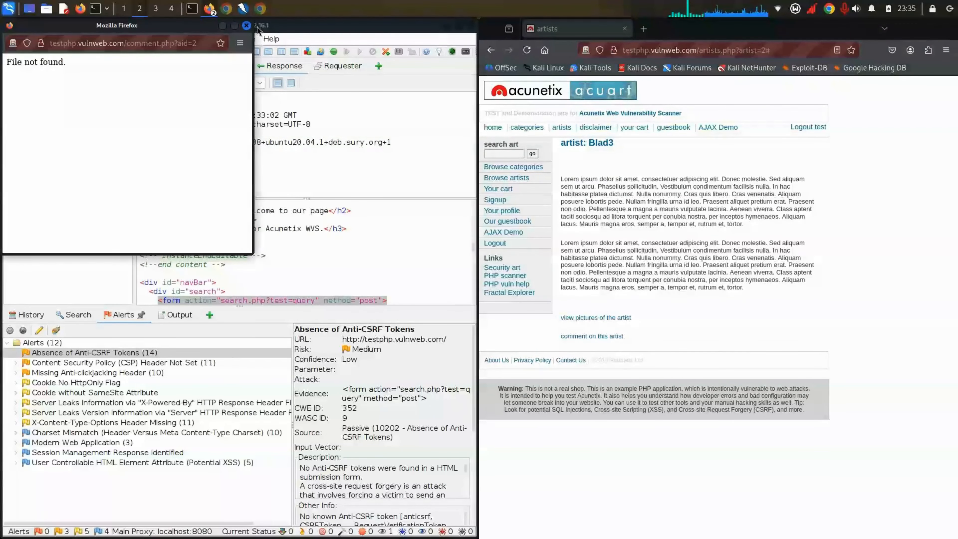
left_click(247, 26)
left_click(596, 318)
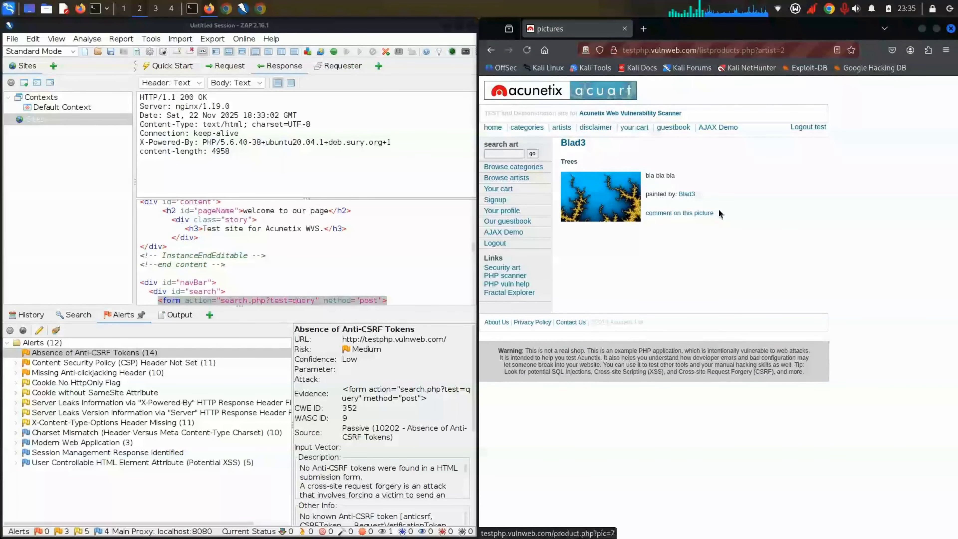
left_click(666, 214)
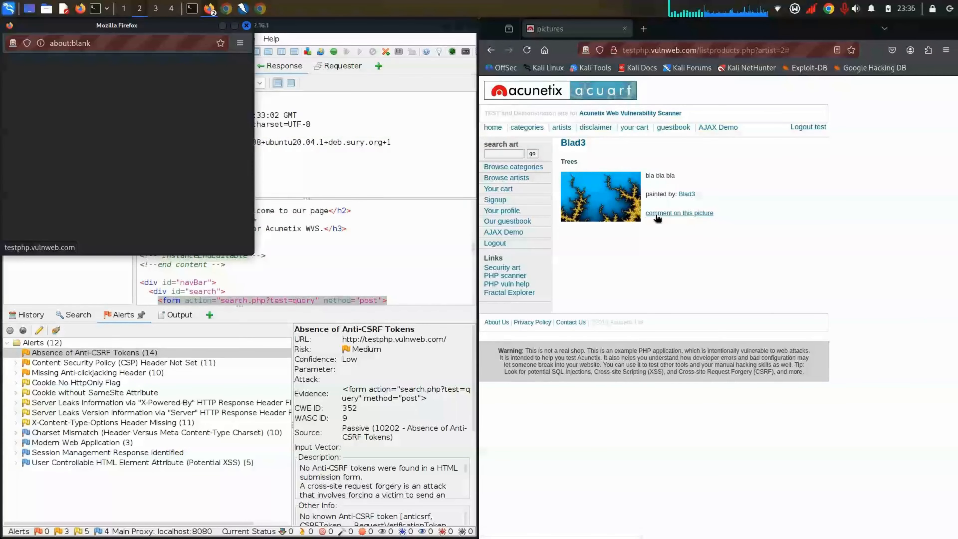
left_click(246, 25)
Step: Open the Posters category page and select its listproducts.php?cat=1 address for editing
left_click(512, 166)
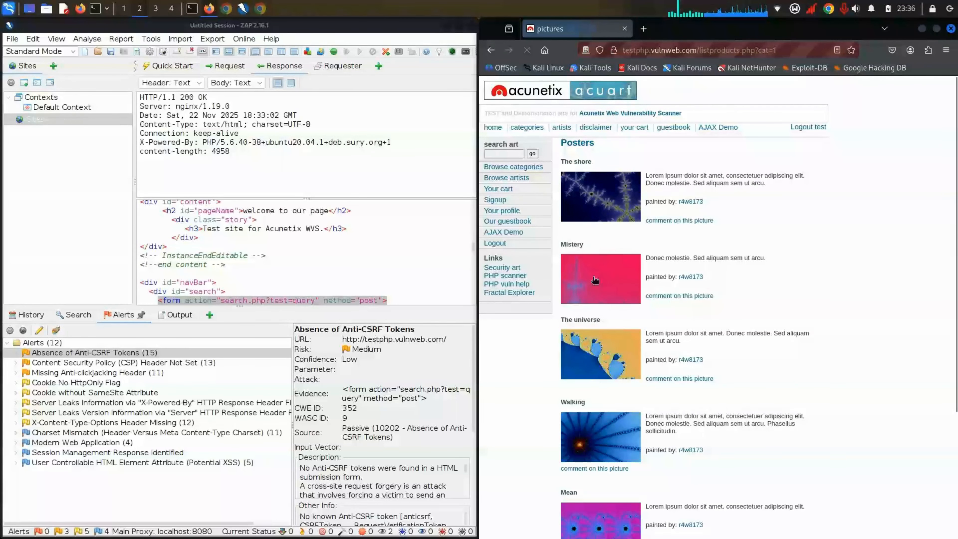
left_click(785, 50)
left_click(791, 50)
triple_click(788, 50)
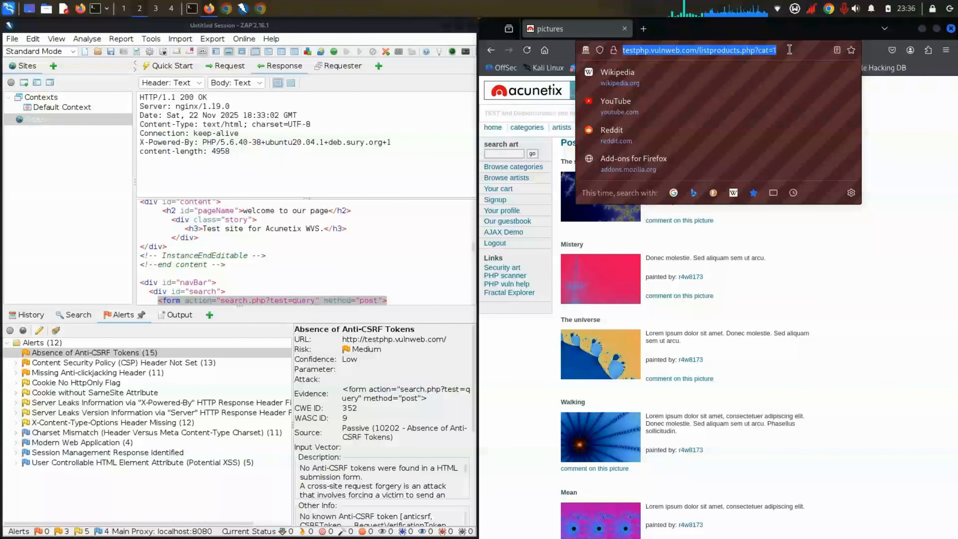
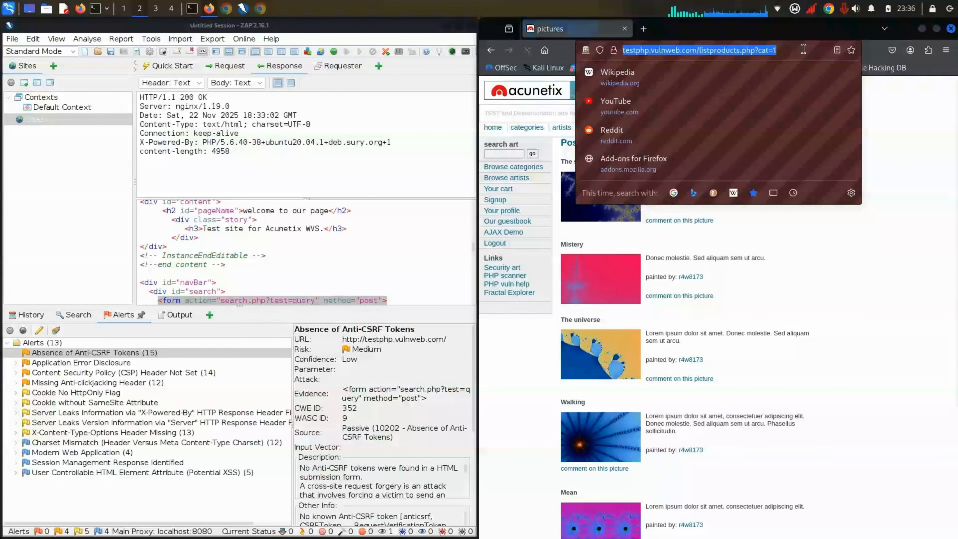
Step: Clear the listproducts.php?cat=1 address from the Firefox address bar
key("ctrl+a")
key("BackSpace")
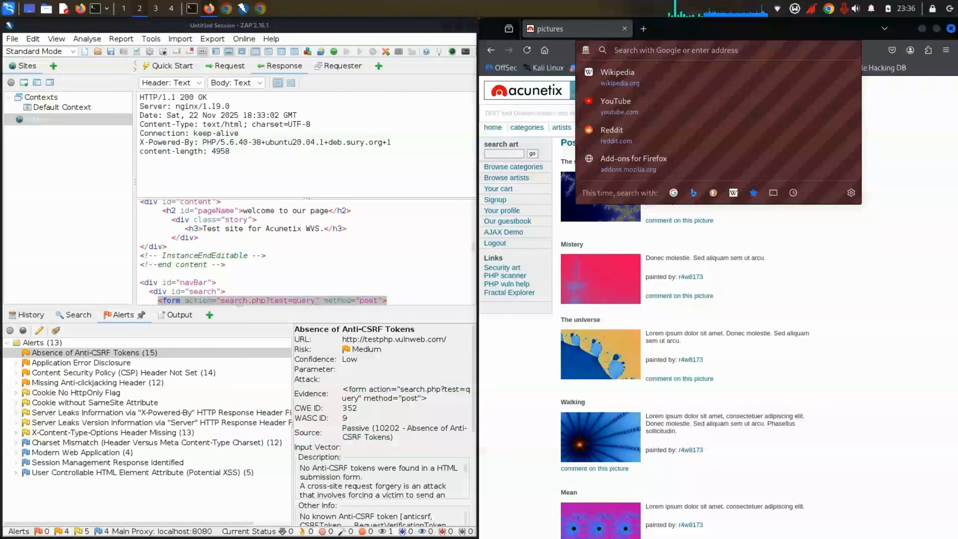
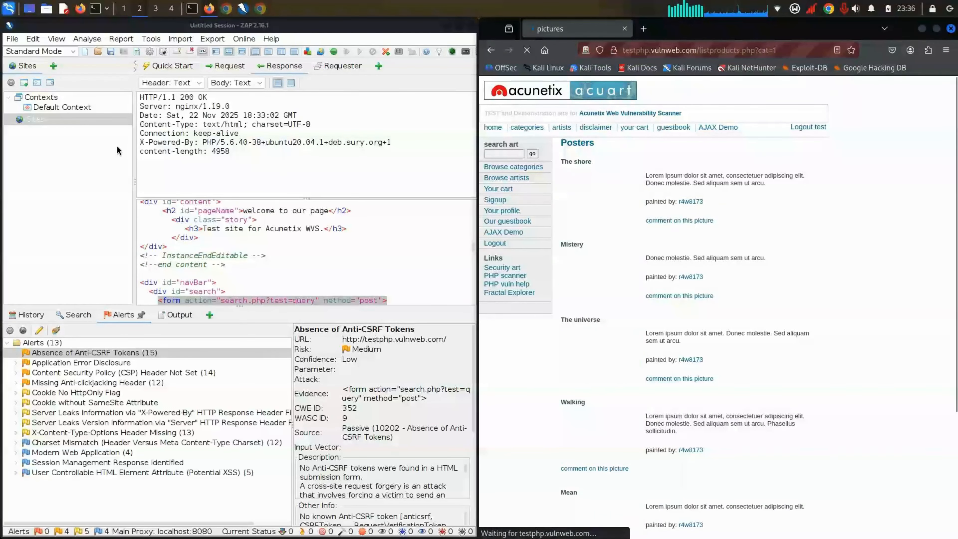
left_click(203, 69)
left_click(180, 69)
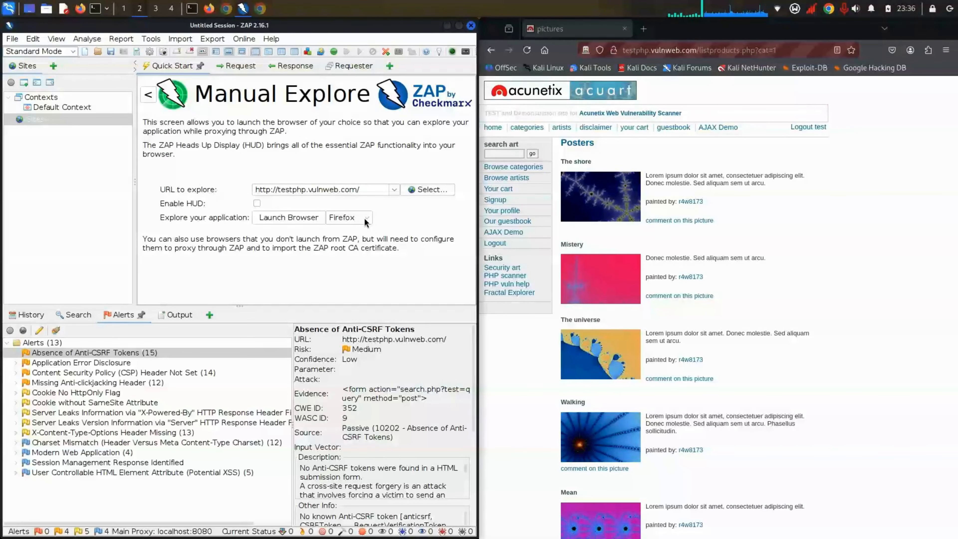
Step: Close Firefox, maximize ZAP, and go to the Automated Scan page from Quick Start
left_click(624, 29)
double_click(412, 26)
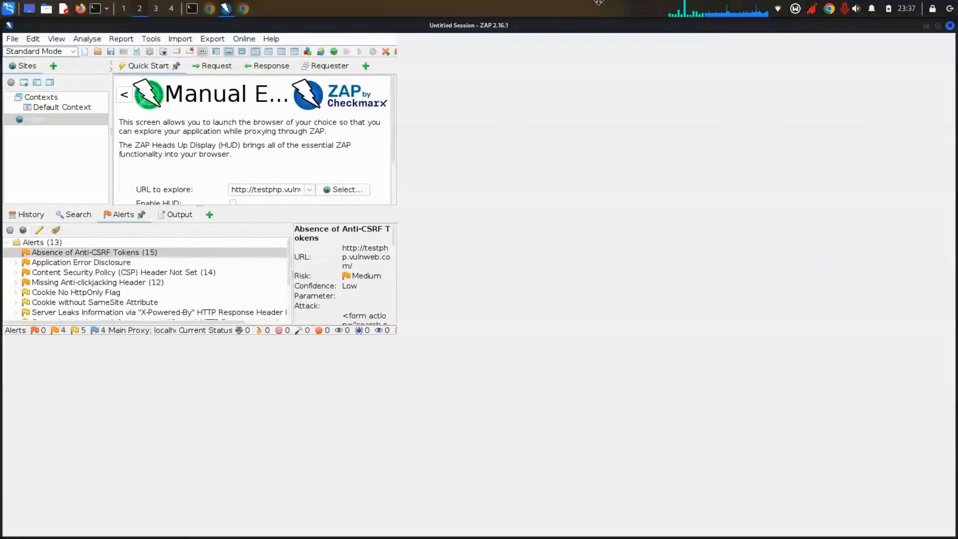
left_click(291, 94)
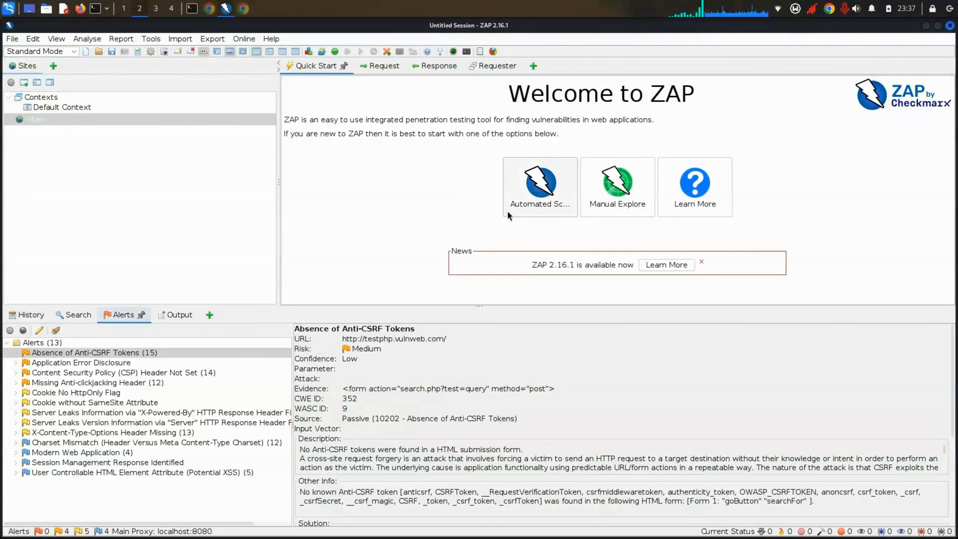
left_click(512, 212)
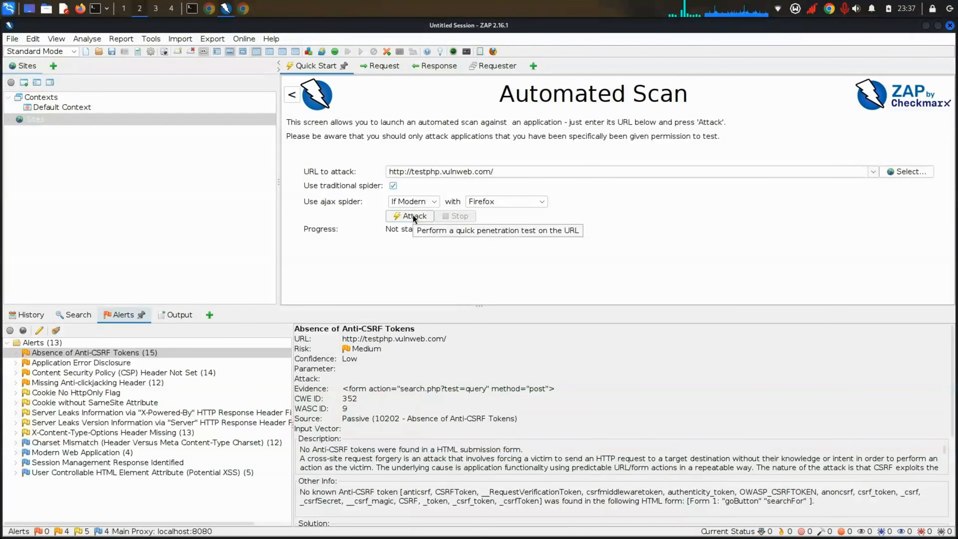
Step: Confirm the ajax spider stays set to If Modern with Firefox
left_click(425, 202)
left_click(328, 206)
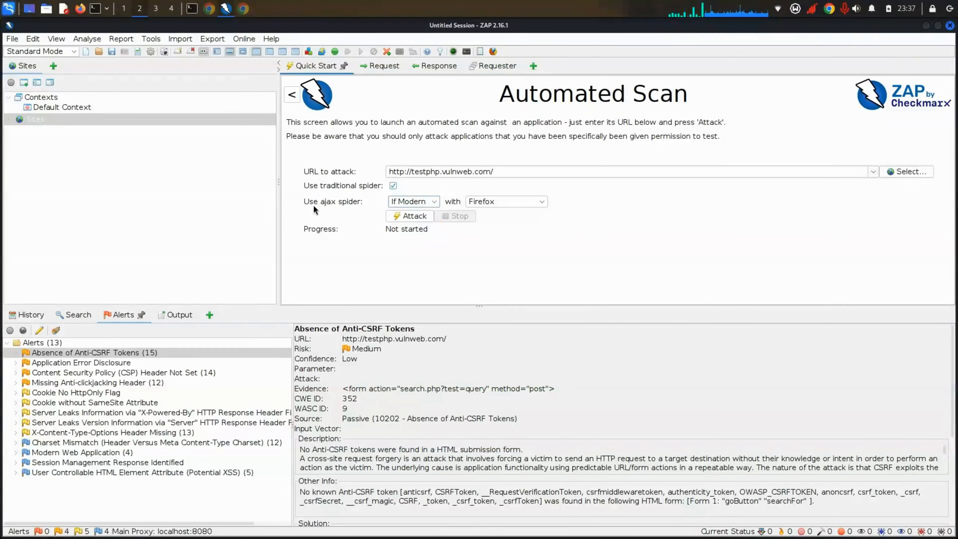
left_click(431, 202)
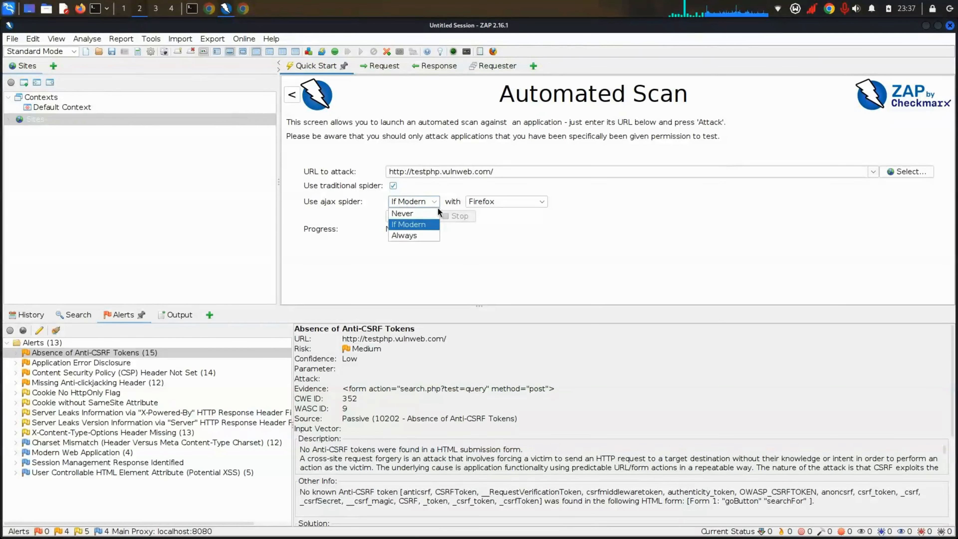
left_click(421, 225)
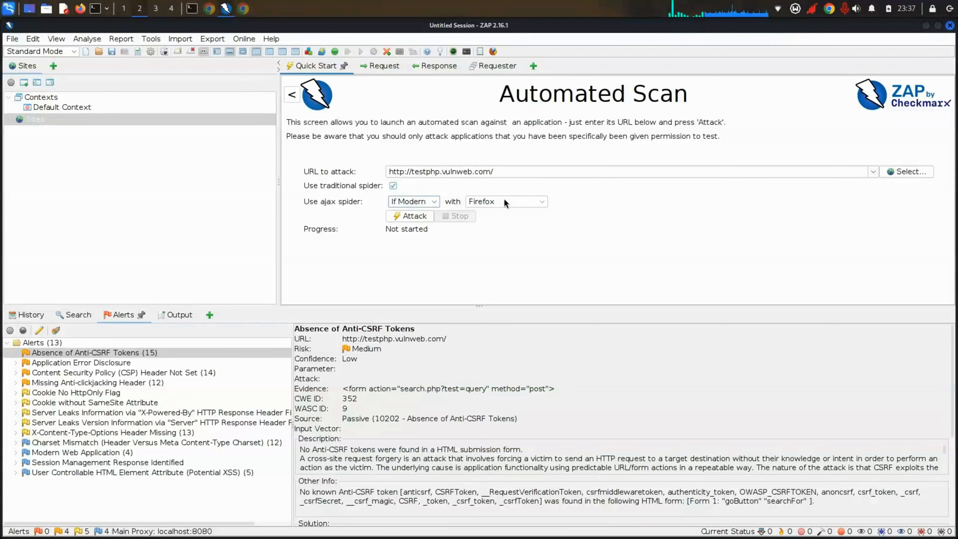
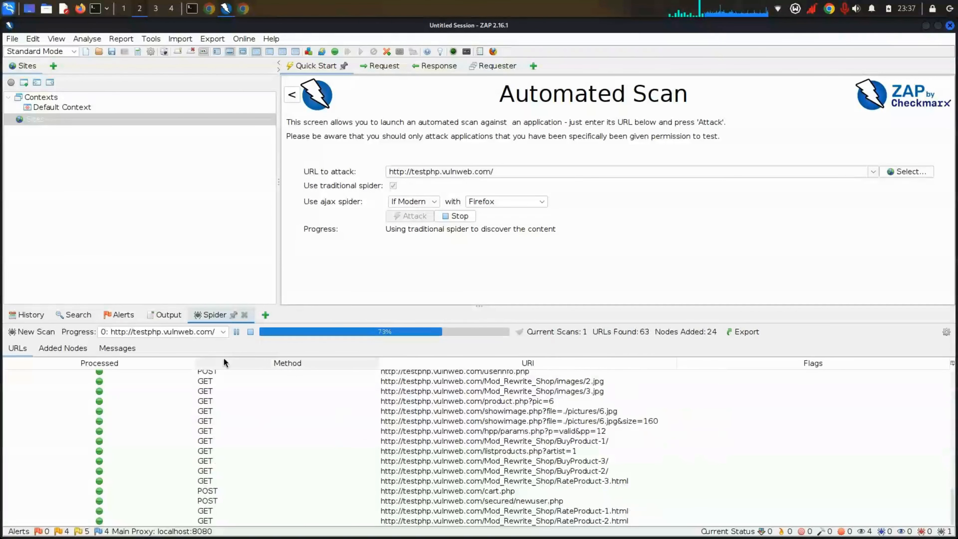
Step: Watch the alerts list while the spider finishes and the AJAX spider crawls its first 5 URLs
left_click(120, 315)
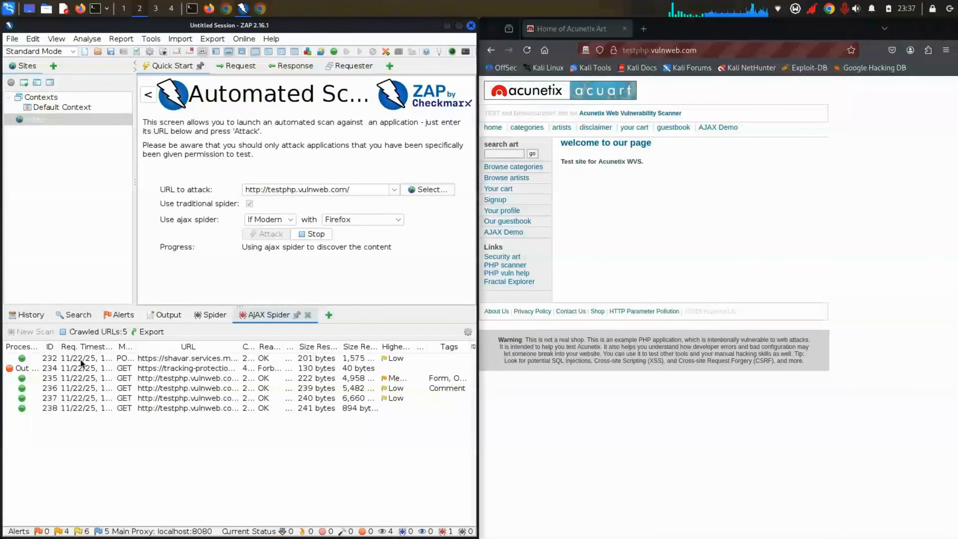
Step: Review the 15 alerts, the spider's 91 URLs, and AJAX spider results, then maximize ZAP
left_click(129, 316)
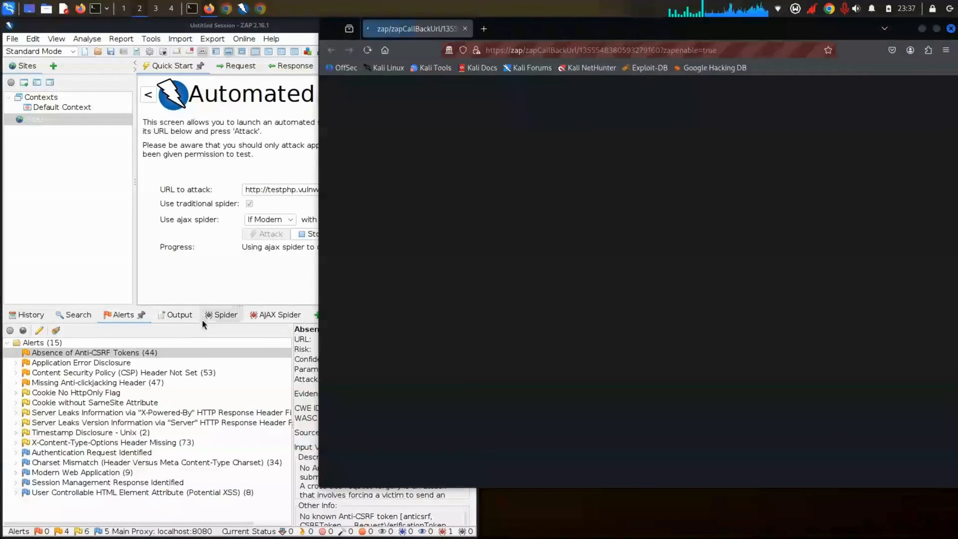
left_click(206, 315)
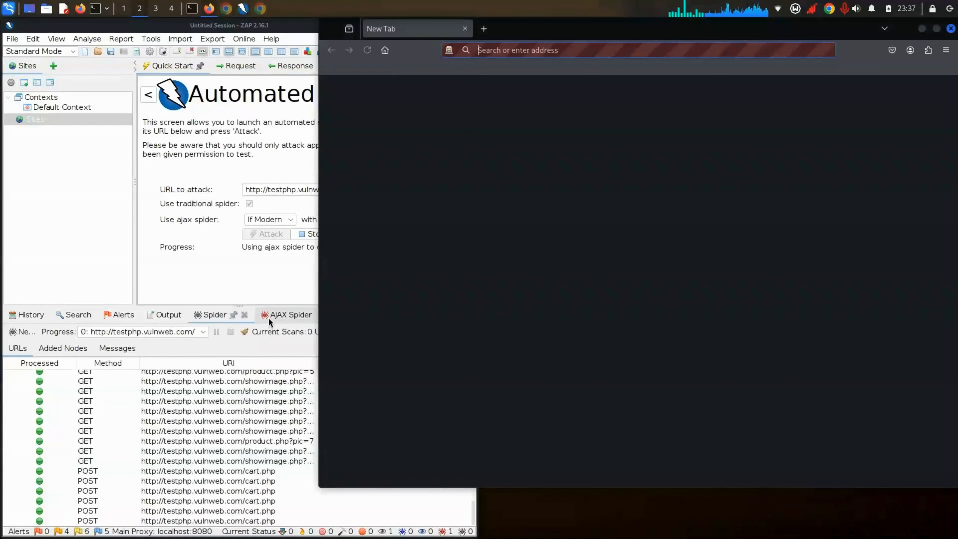
left_click(268, 317)
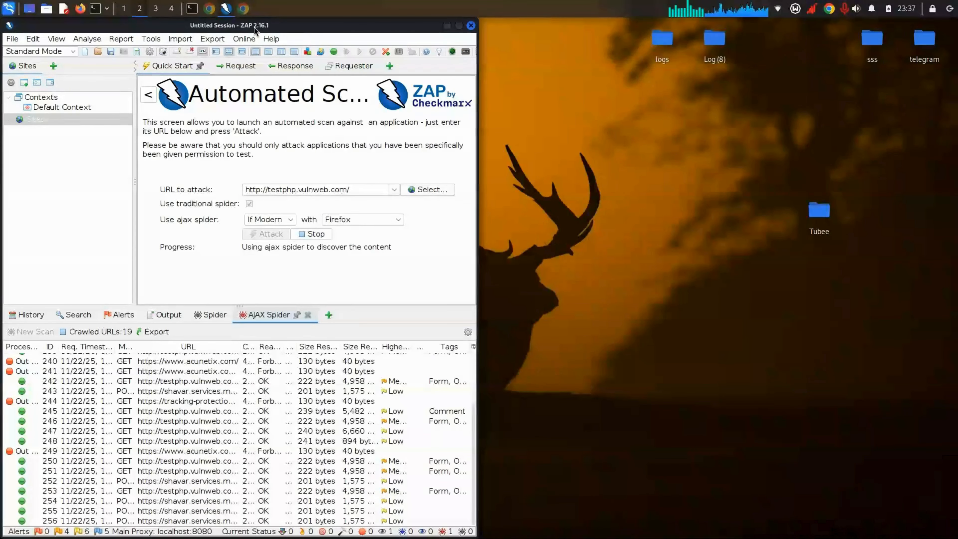
left_click_drag(254, 27, 285, 1)
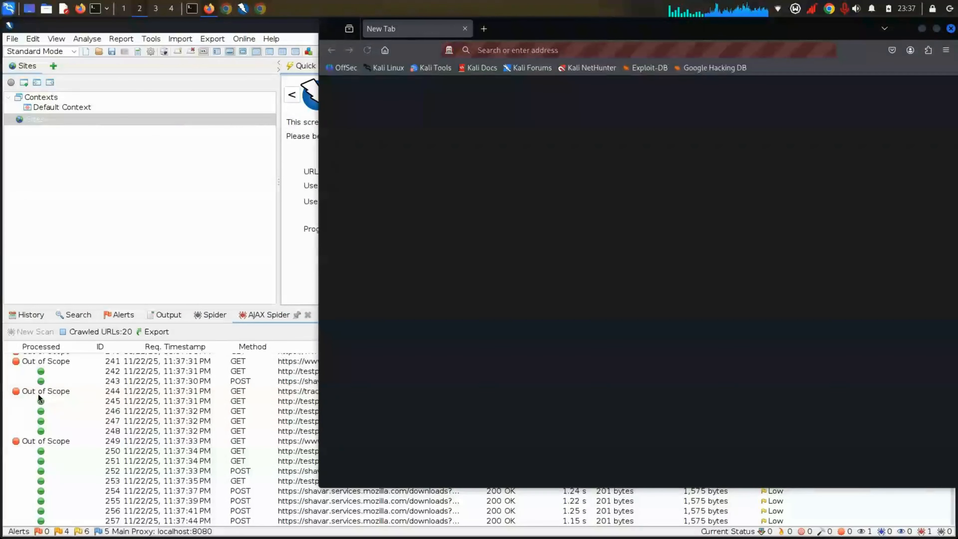
Step: Select out-of-scope Mozilla request 244 in the AJAX spider table, then scroll back up
left_click(38, 394)
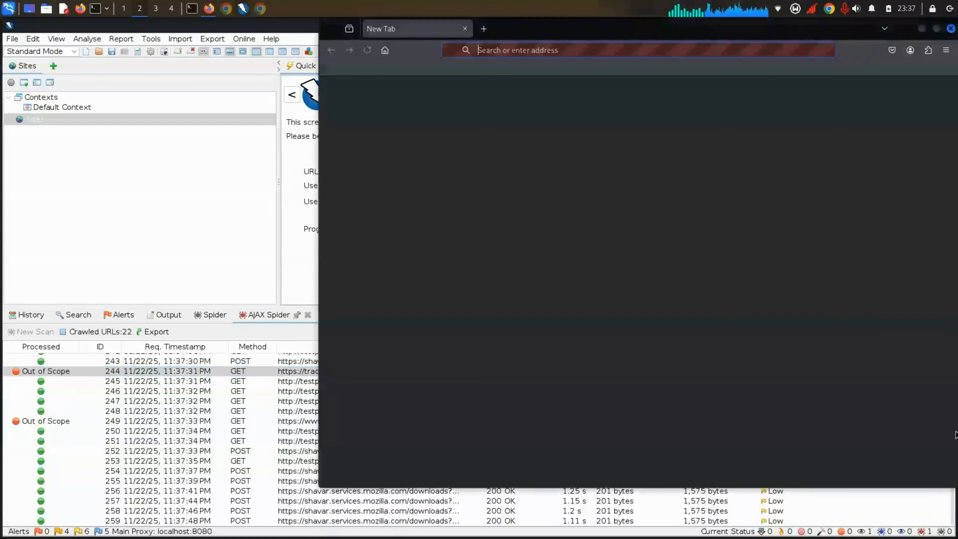
scroll(950, 434, "up", 3)
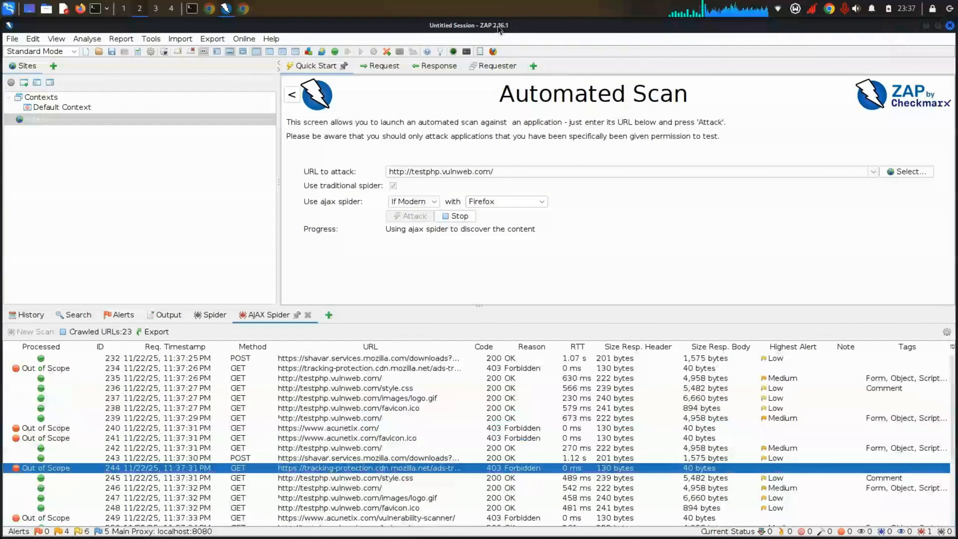
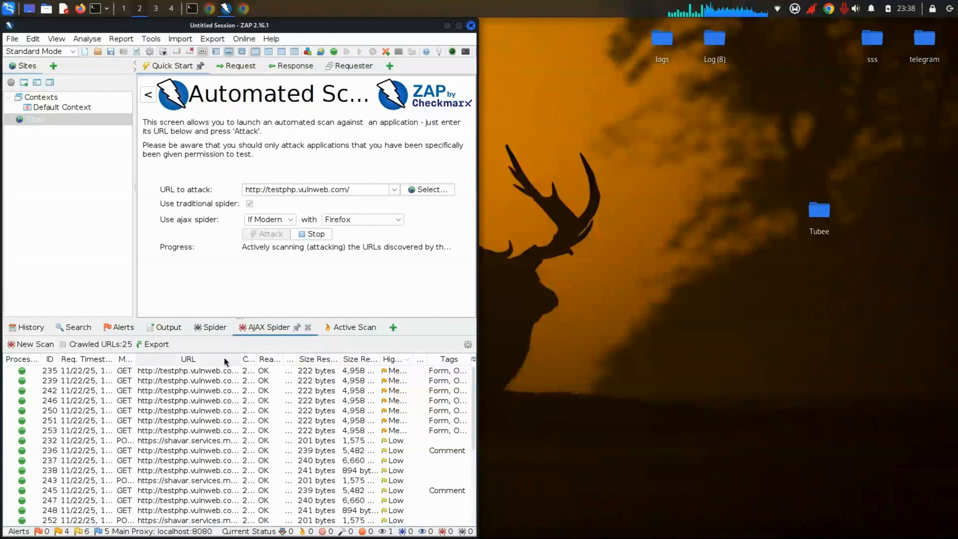
Step: Check the scan's alerts, the output log, Search and the History of proxied requests
left_click(118, 327)
left_click(151, 366)
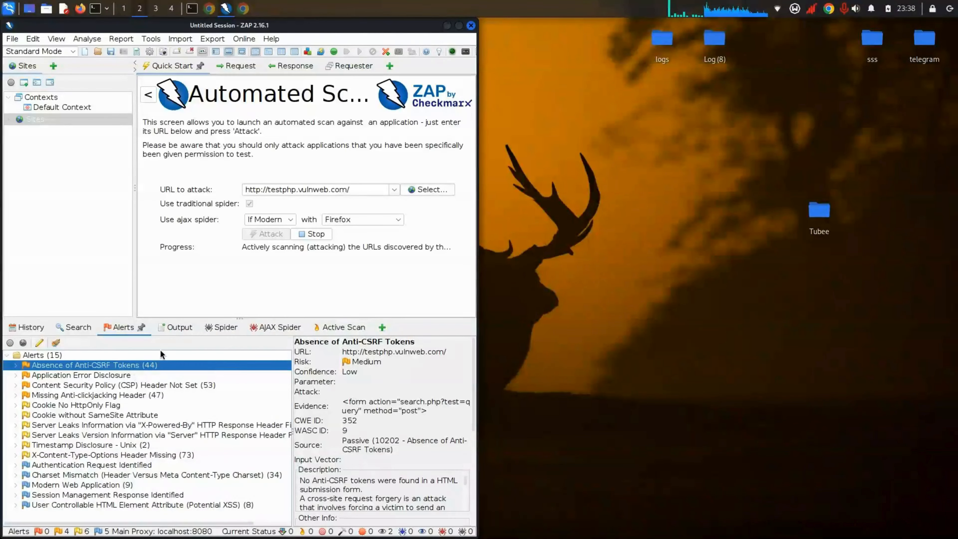
left_click(176, 327)
left_click(74, 332)
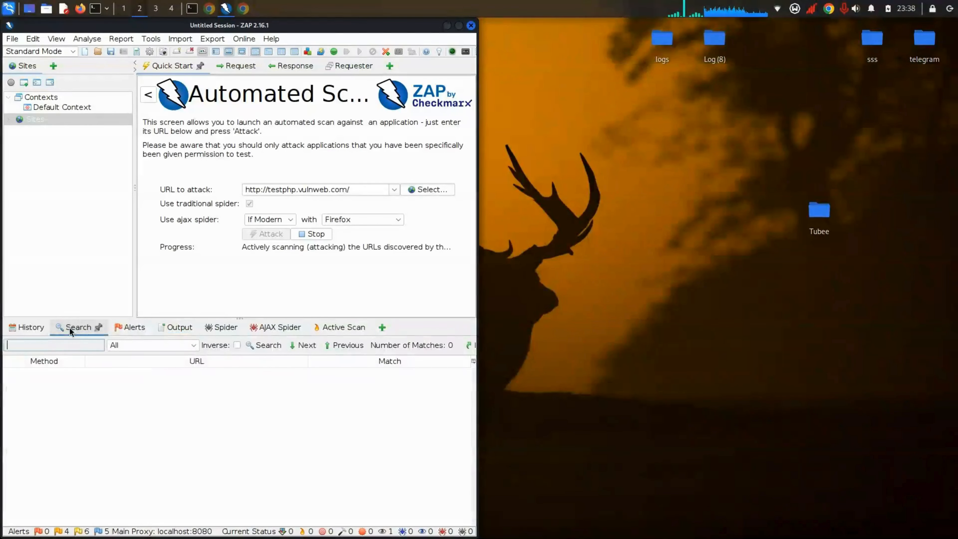
left_click(45, 328)
Step: Revisit Search, Alerts and Output, then show the spider's table of 91 discovered URLs
left_click(70, 331)
left_click(129, 327)
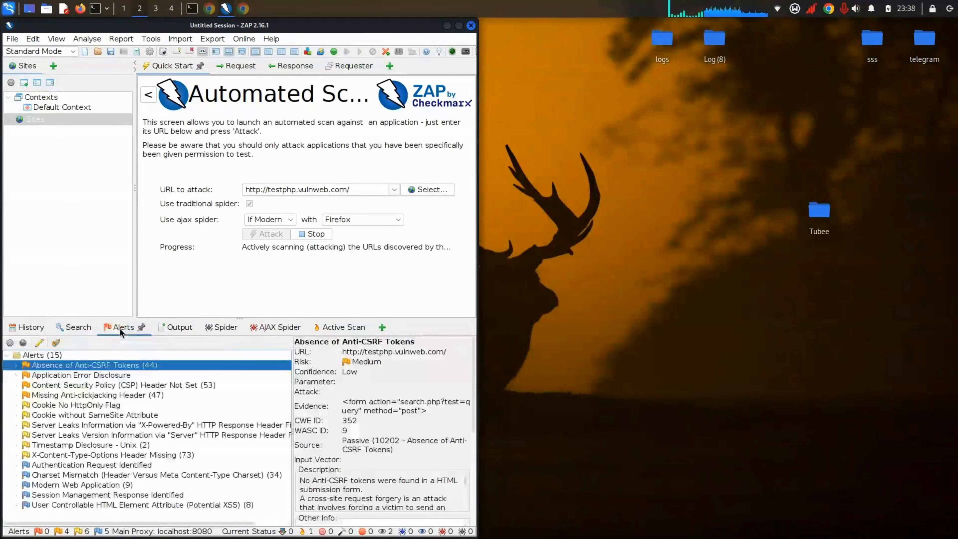
left_click(175, 327)
left_click(226, 327)
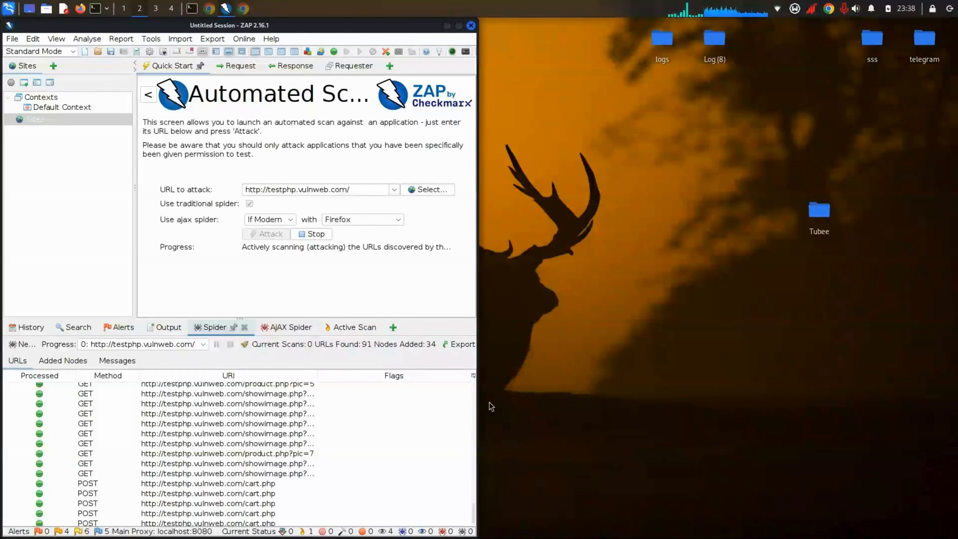
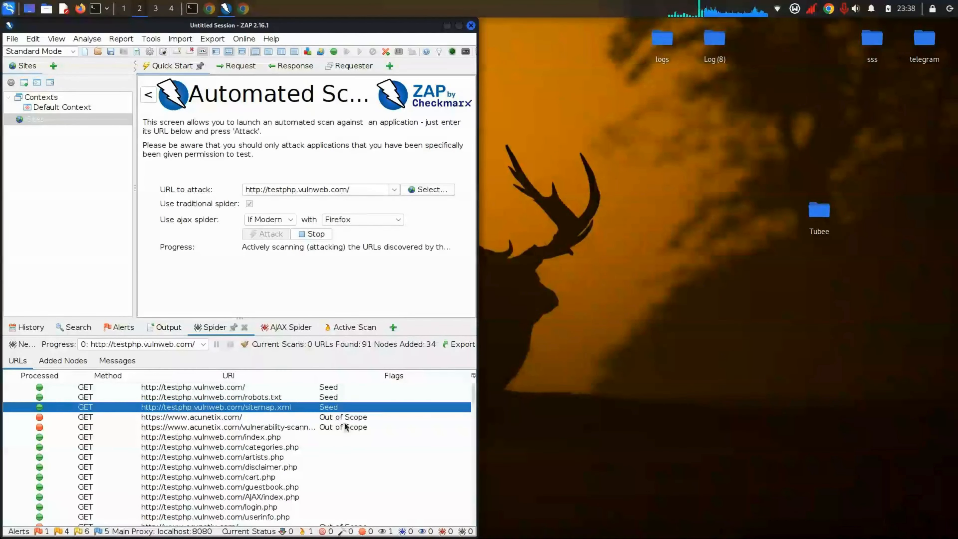
left_click(343, 417)
left_click(346, 430)
left_click(343, 418)
left_click(342, 429)
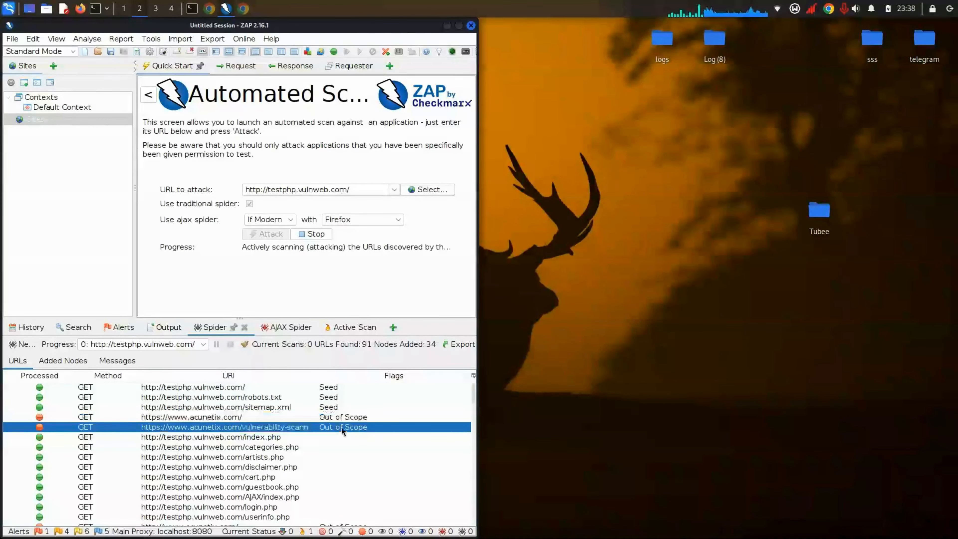
left_click(343, 417)
left_click(342, 430)
left_click(342, 418)
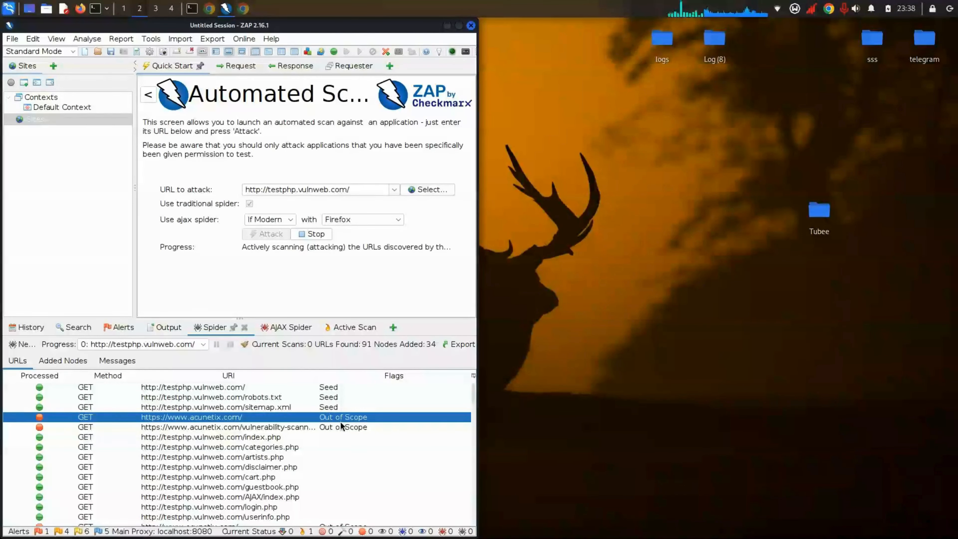
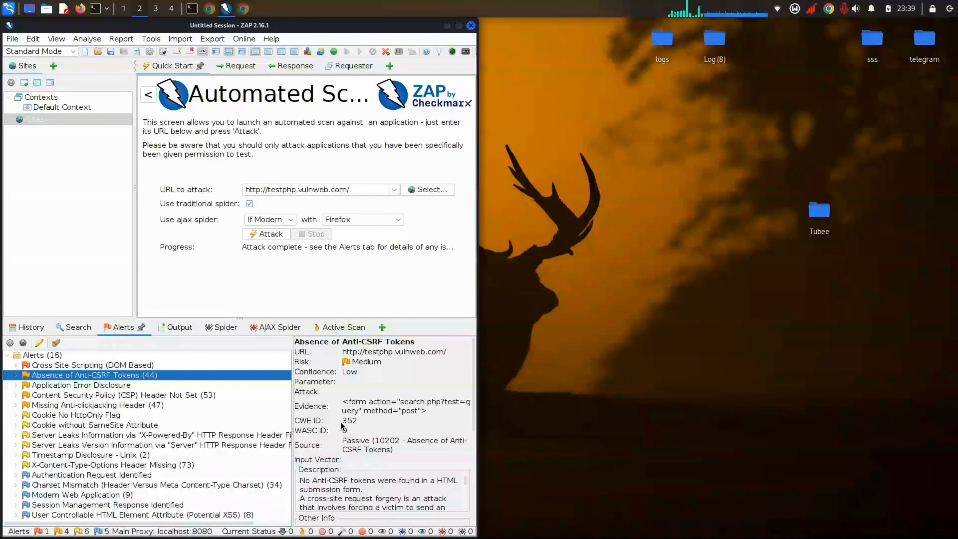
Step: Maximize the ZAP window and expand the Cross Site Scripting (DOM Based) alert to show its details
left_click_drag(288, 30, 346, 1)
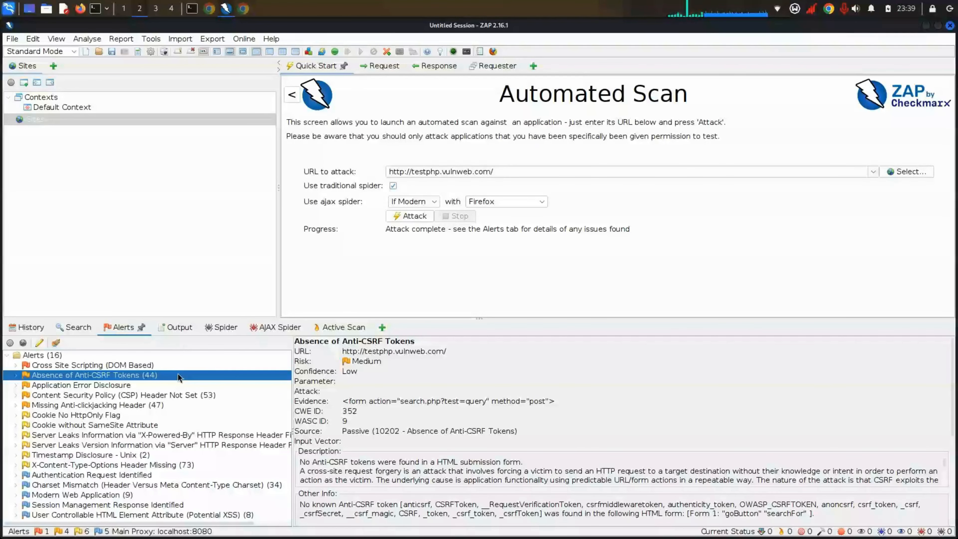
left_click(64, 366)
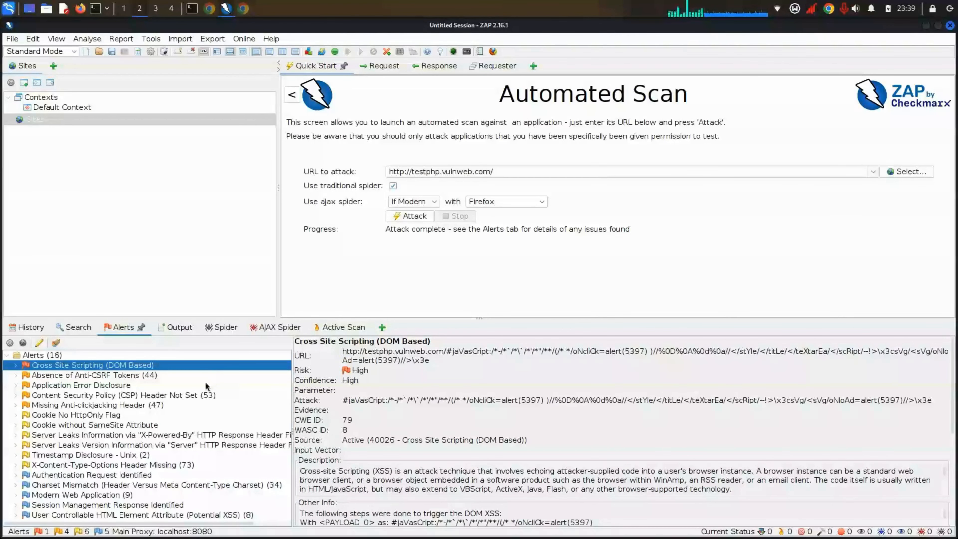
left_click(17, 366)
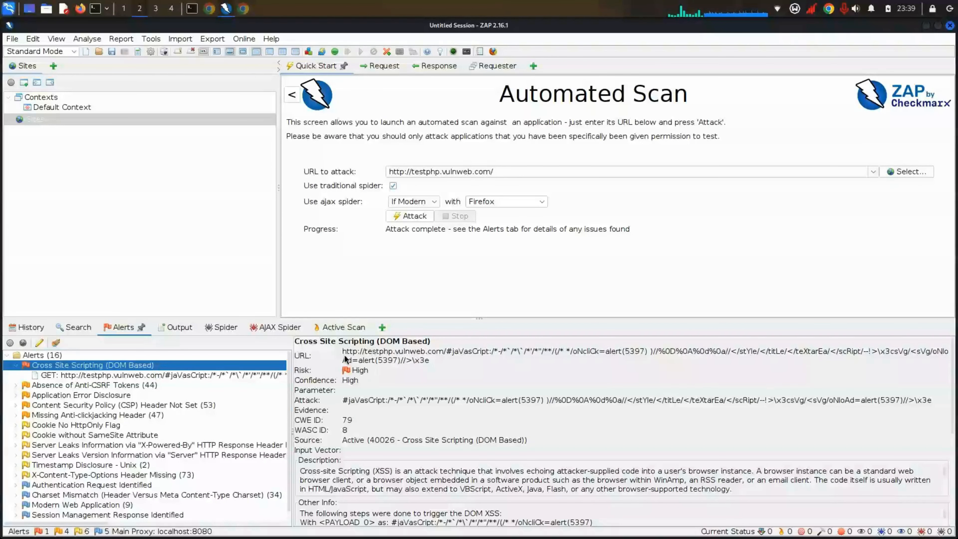
Step: Select the full attack URL of the DOM XSS alert in the details pane
triple_click(431, 363)
left_click(426, 359)
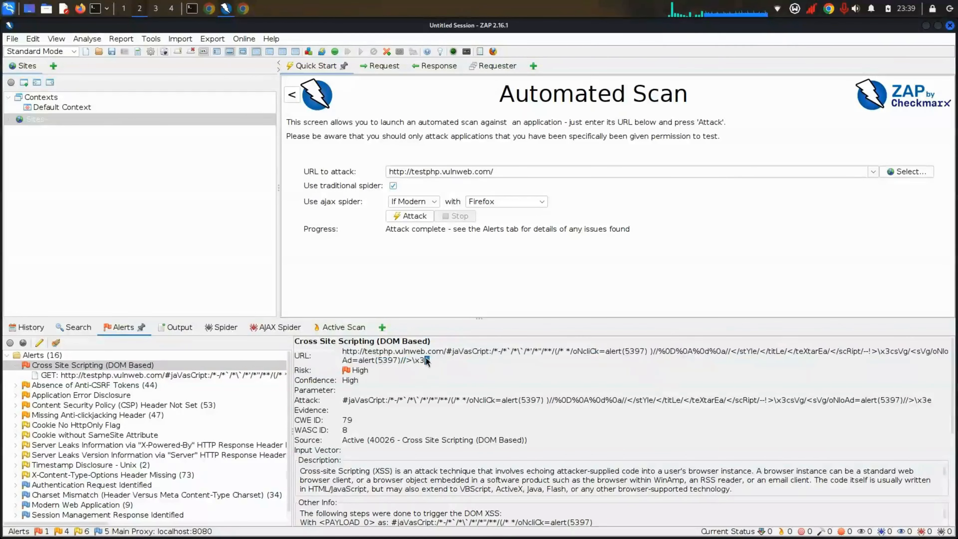
left_click_drag(425, 359, 318, 347)
triple_click(336, 348)
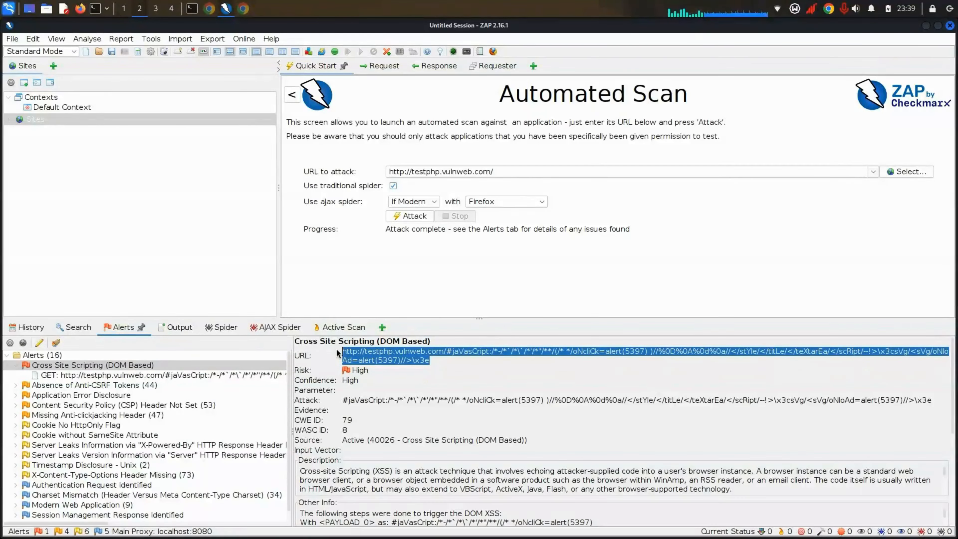
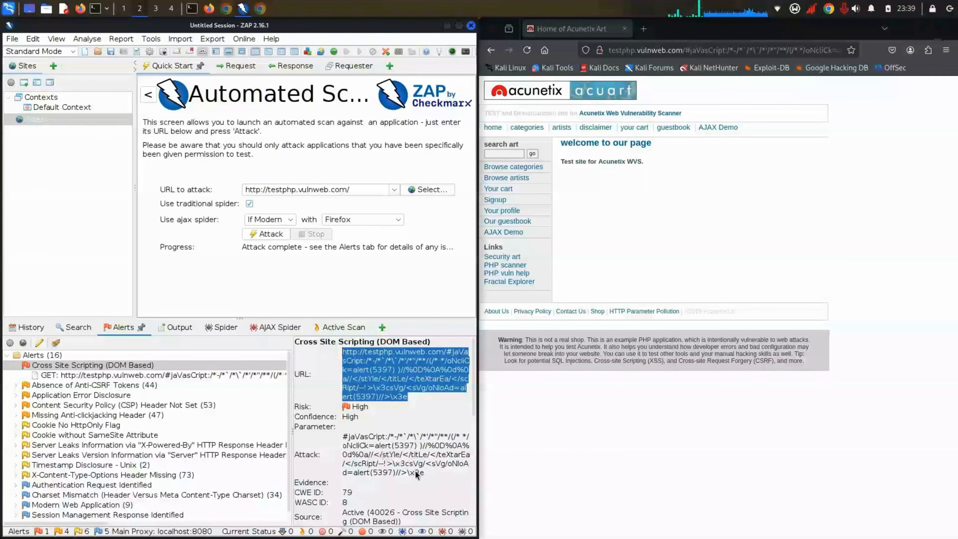
Step: Highlight the full attack payload in the DOM XSS alert's Attack field
left_click_drag(415, 471, 336, 434)
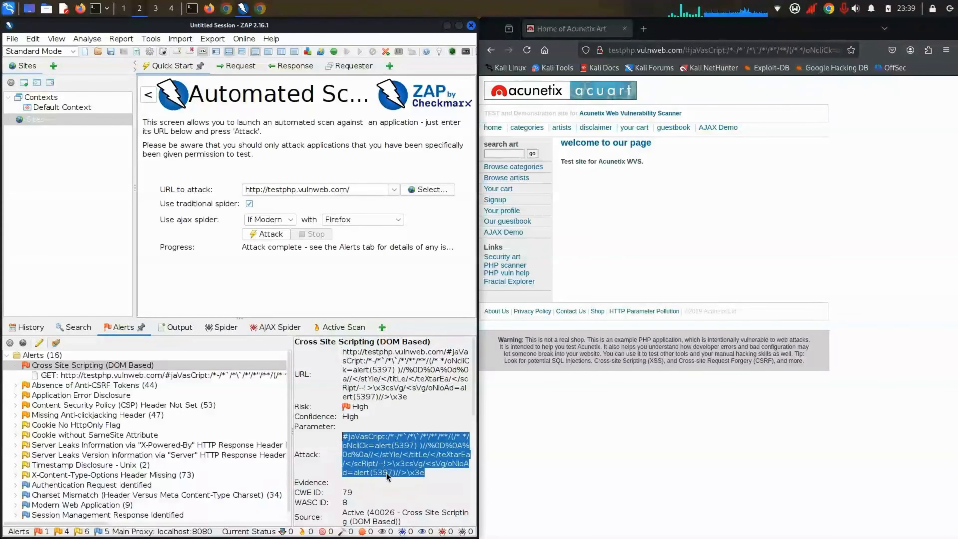
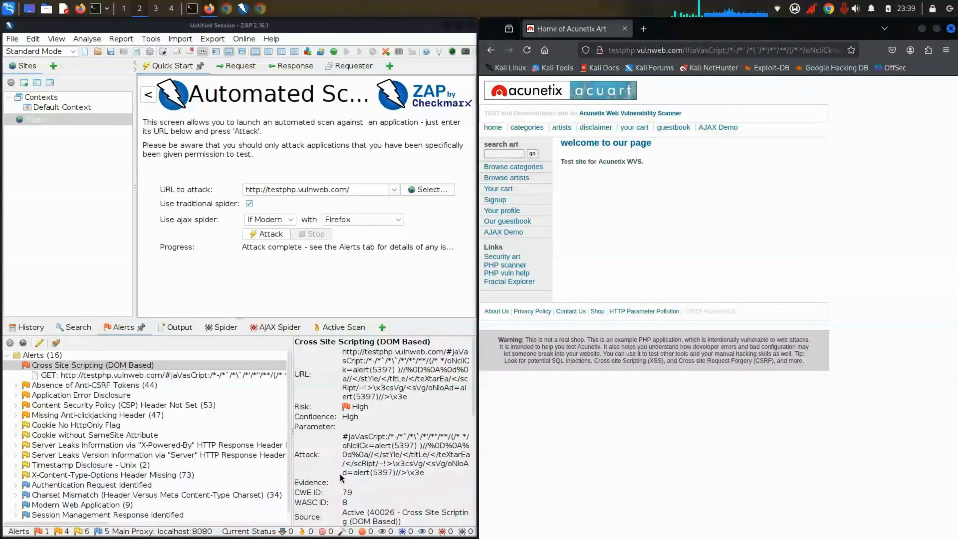
Step: Select the DOM XSS alert's attack payload and scroll through its details
left_click(382, 429)
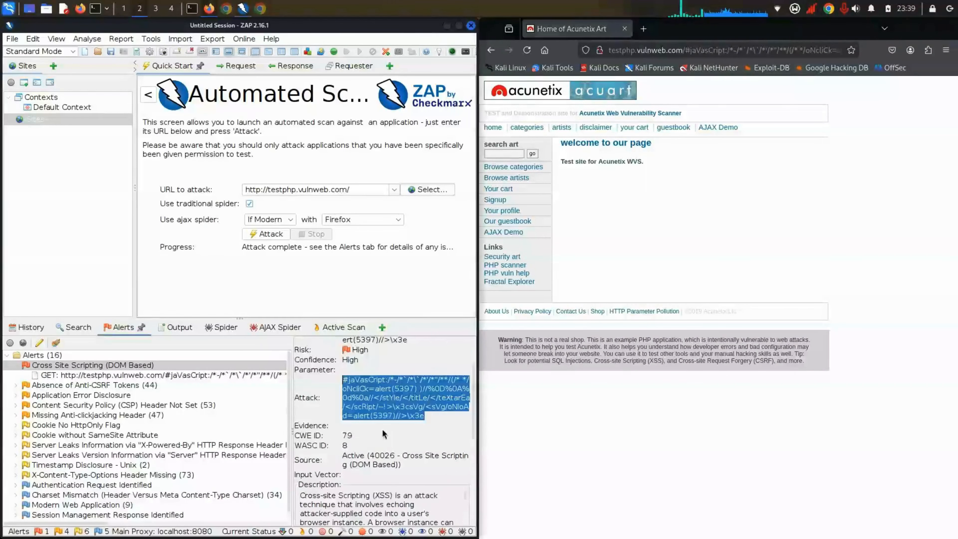
scroll(383, 428, "down", 5)
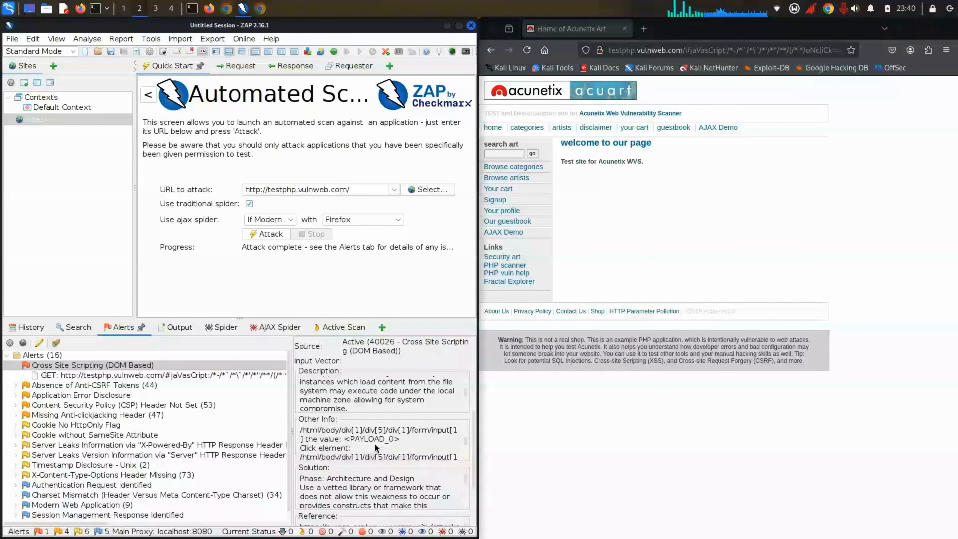
scroll(350, 366, "up", 5)
Step: Collapse the Cross Site Scripting (DOM Based) alert and show the Spider's crawled URLs list
left_click(351, 366)
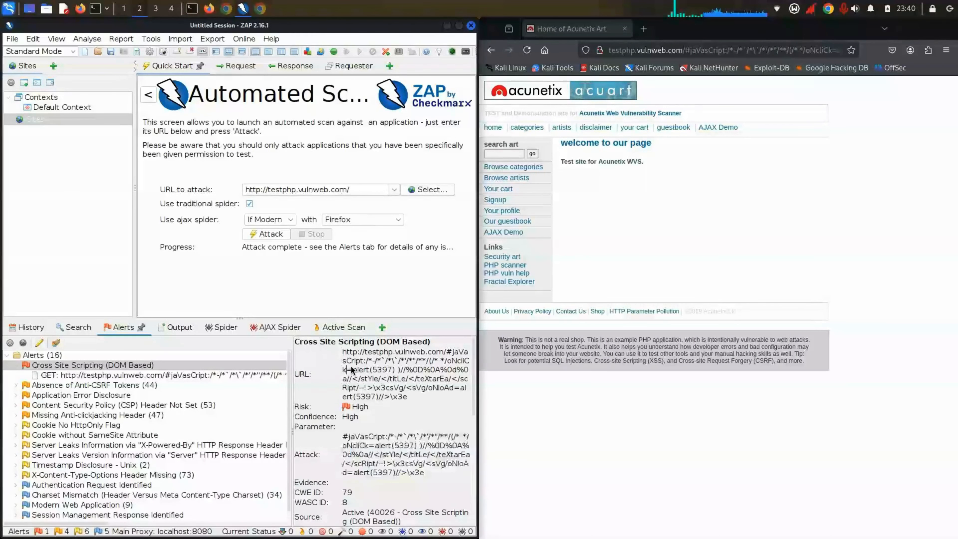
double_click(19, 366)
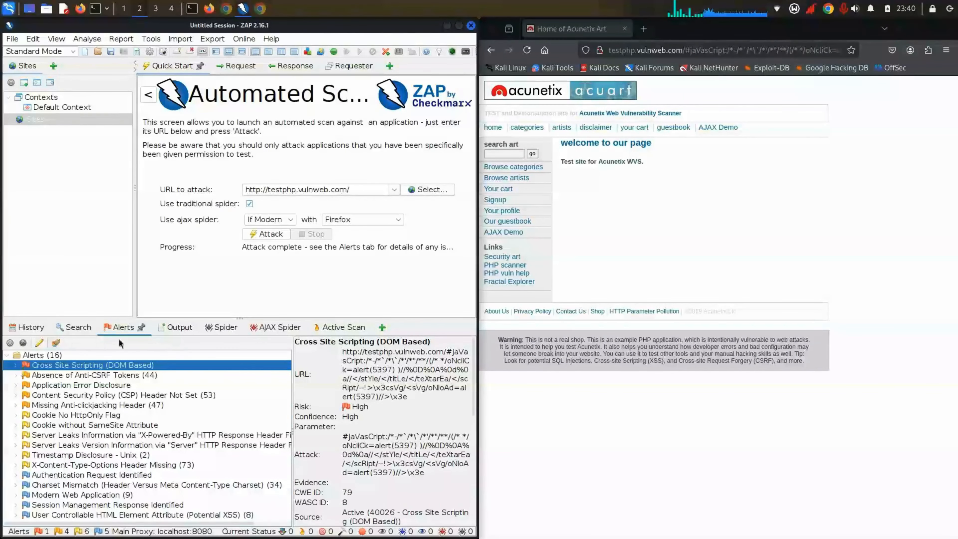
left_click(152, 324)
left_click(228, 324)
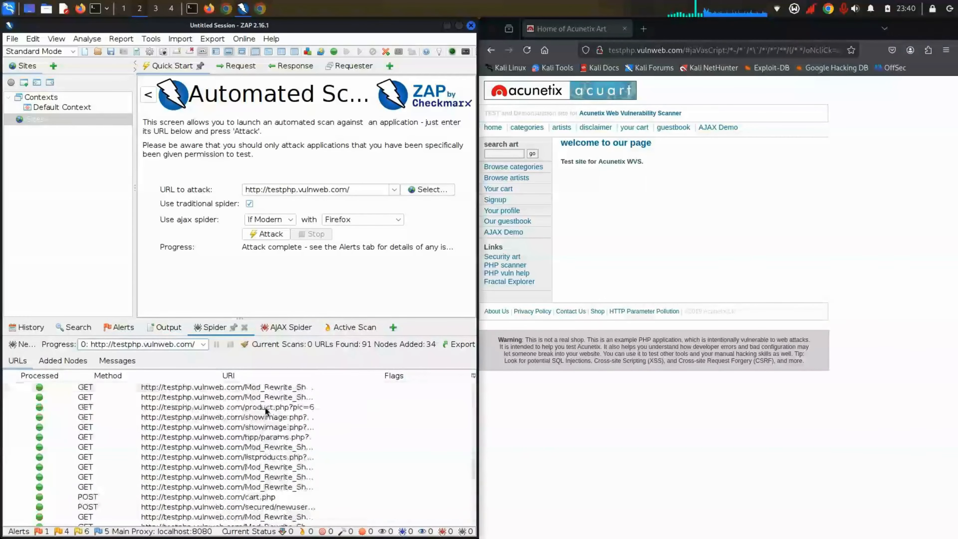
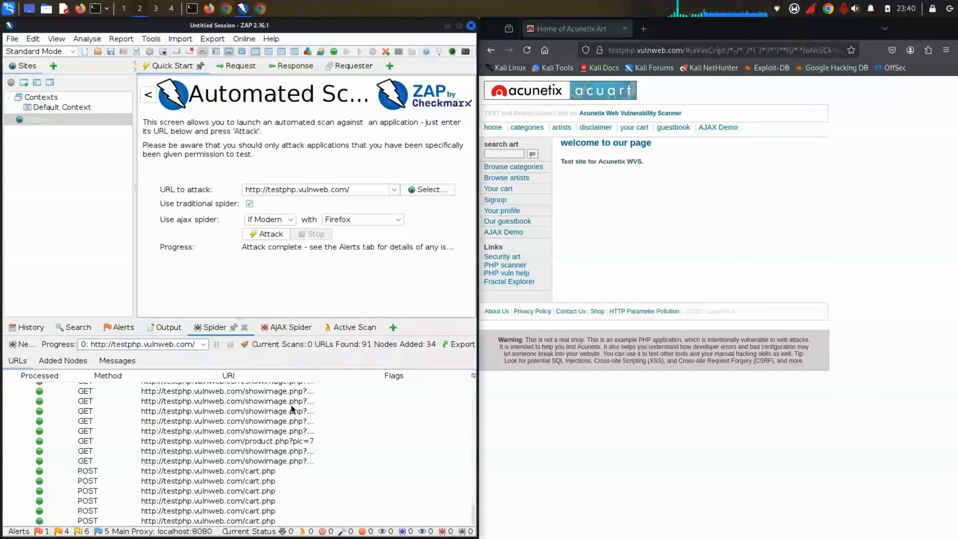
Step: Show the AJAX Spider's 25 crawled URLs for testphp.vulnweb.com and scroll through them
left_click(279, 327)
scroll(280, 402, "down", 5)
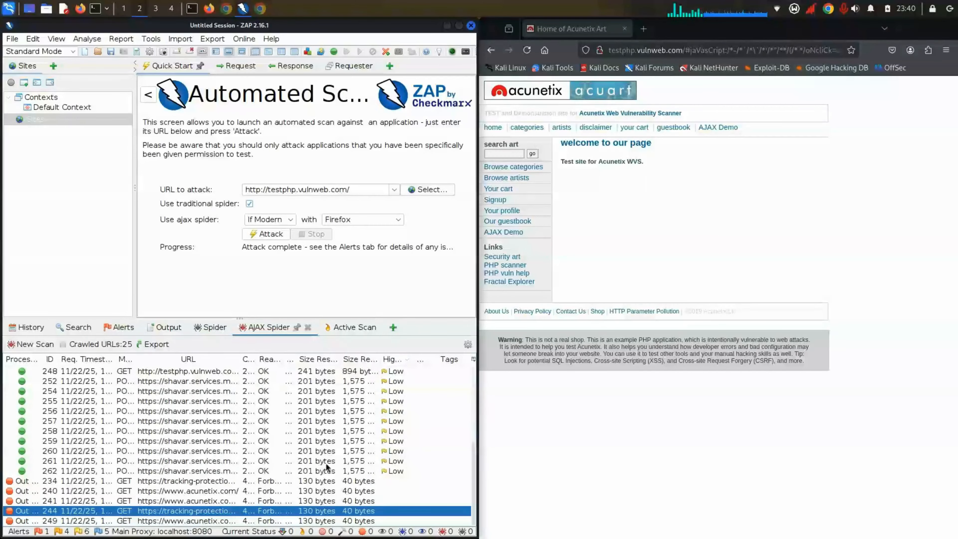
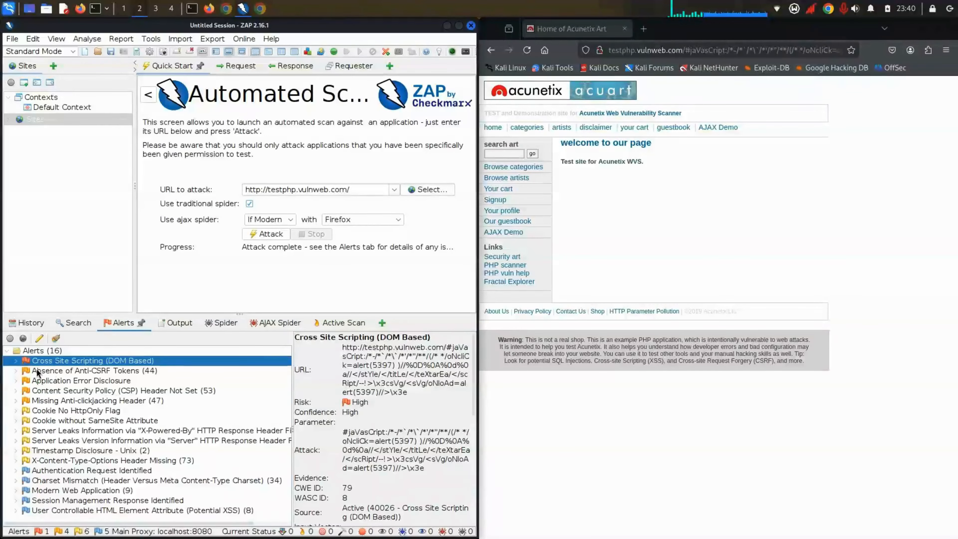
Step: Expand the Cross Site Scripting (DOM Based) alert and maximize the ZAP window
left_click(16, 361)
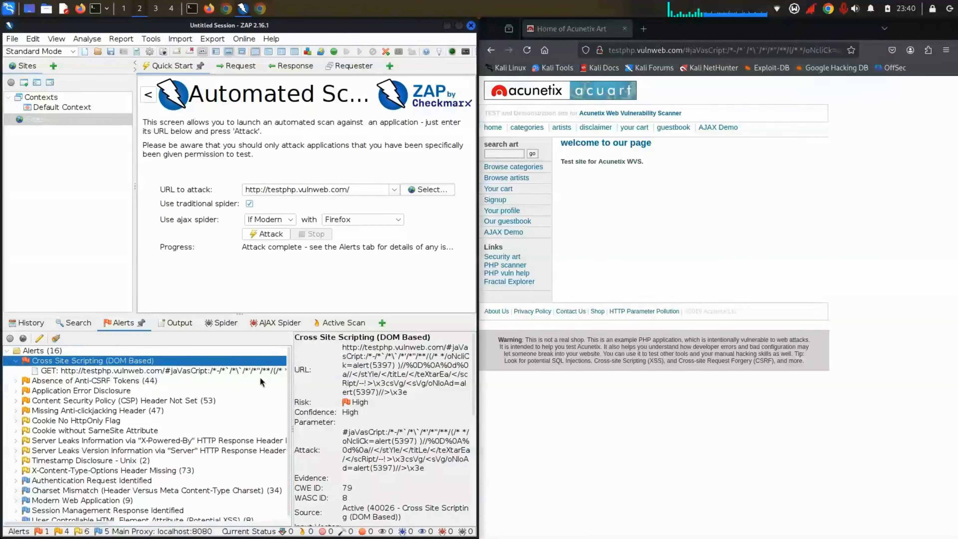
double_click(328, 27)
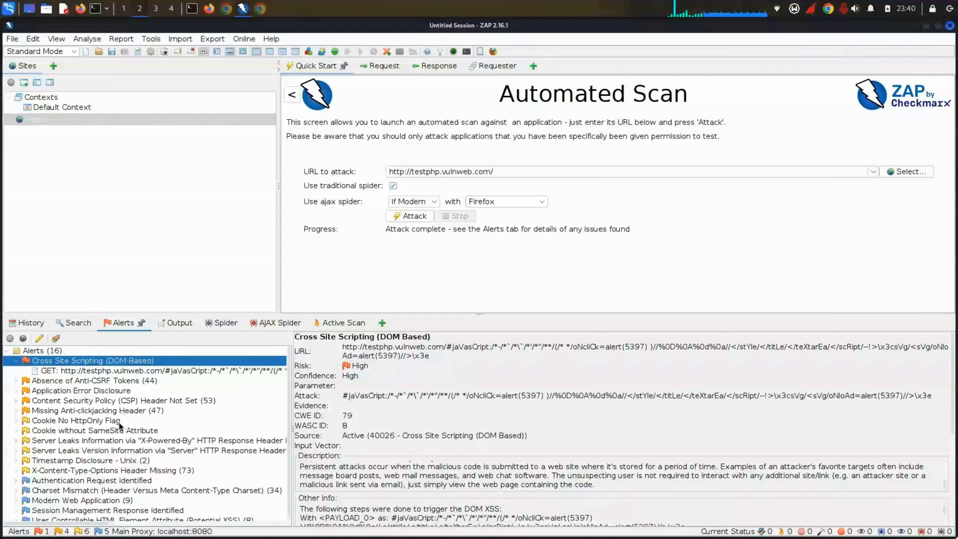
scroll(119, 423, "down", 1)
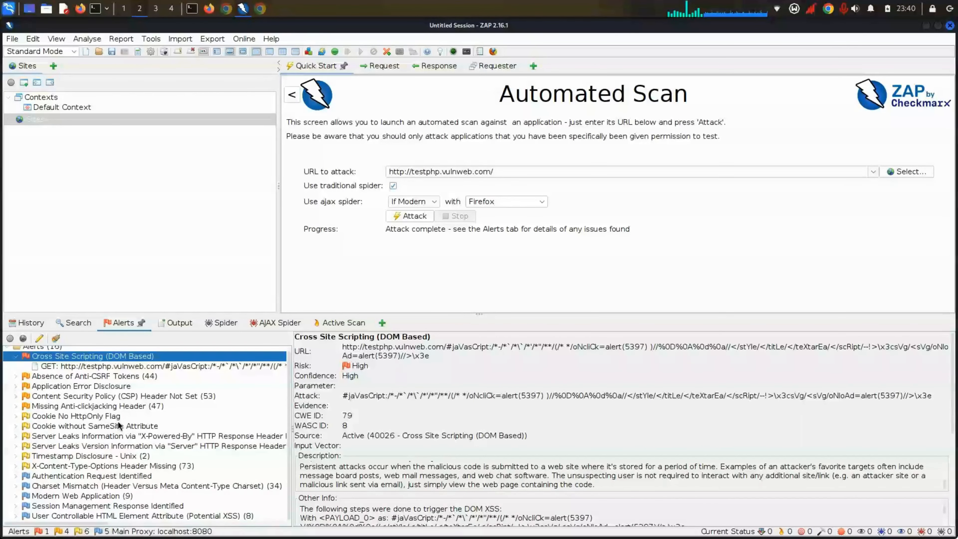
scroll(118, 421, "up", 1)
Step: Open the alert's GET instance details and select its full vulnerable URL
left_click(83, 373)
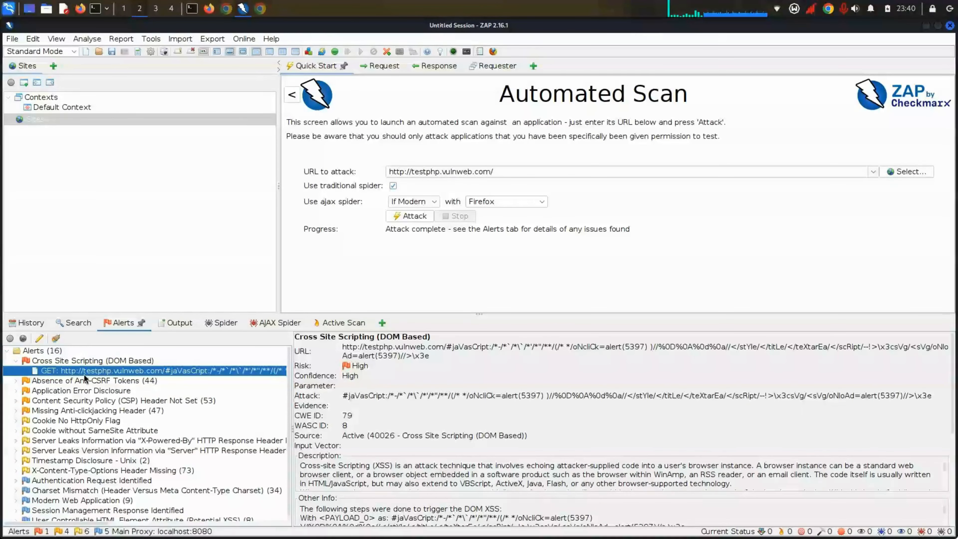
scroll(423, 490, "down", 3)
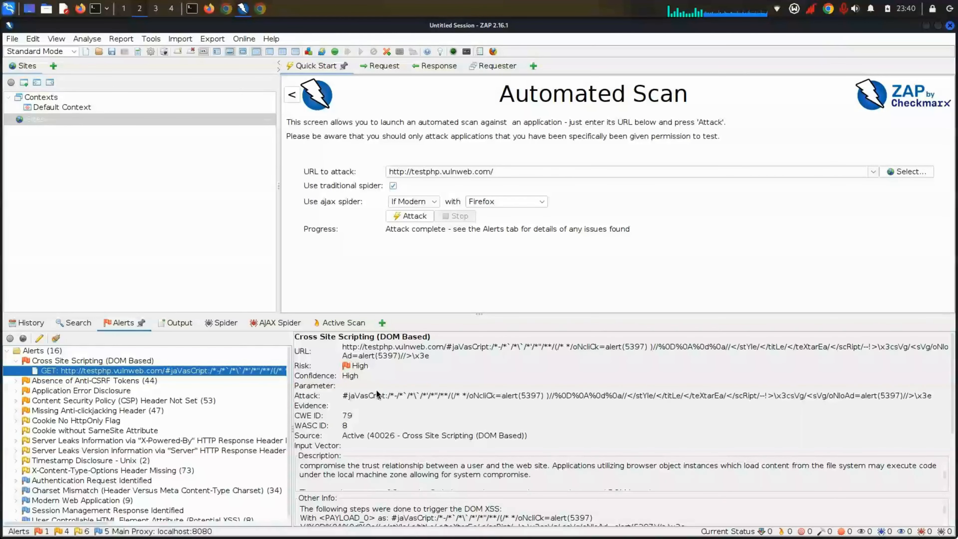
mouse_move(430, 356)
left_mouse_down()
mouse_move(341, 358)
mouse_move(430, 358)
left_mouse_up()
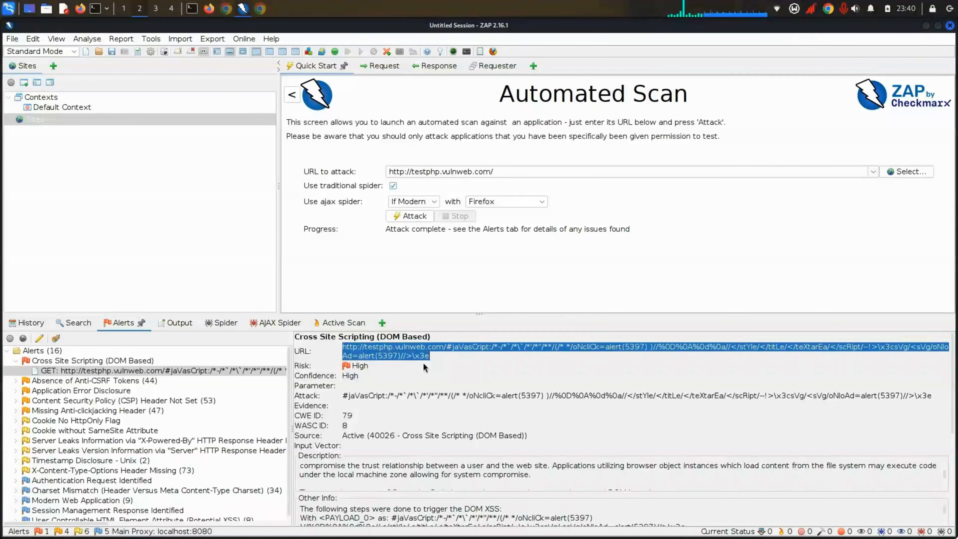
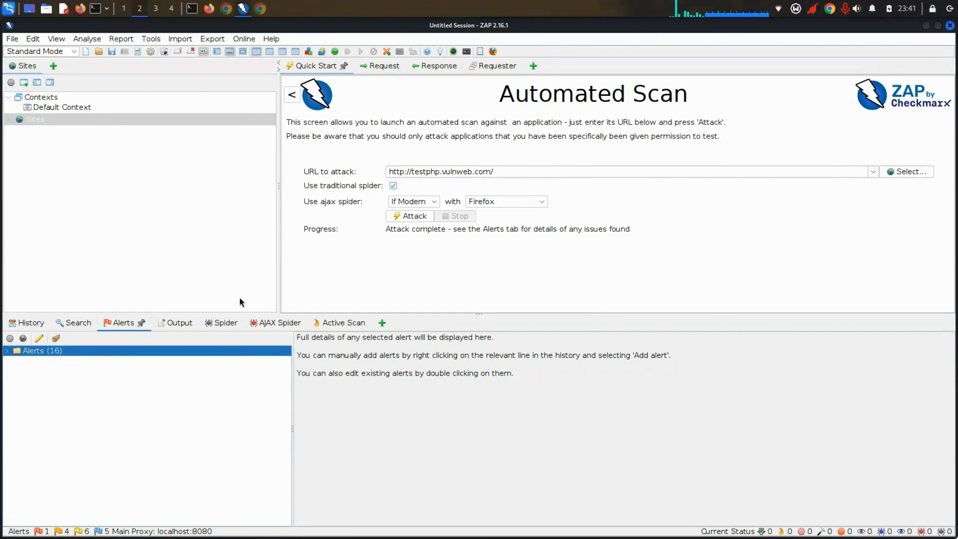
Step: Look through the Output log, History, Search tab and the list of 16 alerts
left_click(183, 324)
scroll(120, 456, "down", 5)
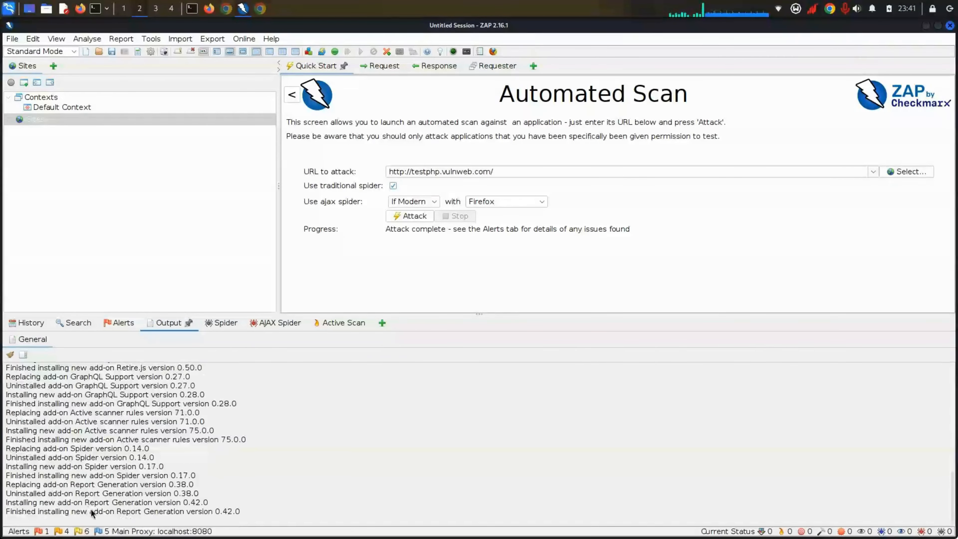
scroll(91, 491, "up", 5)
left_click(28, 322)
left_click(77, 323)
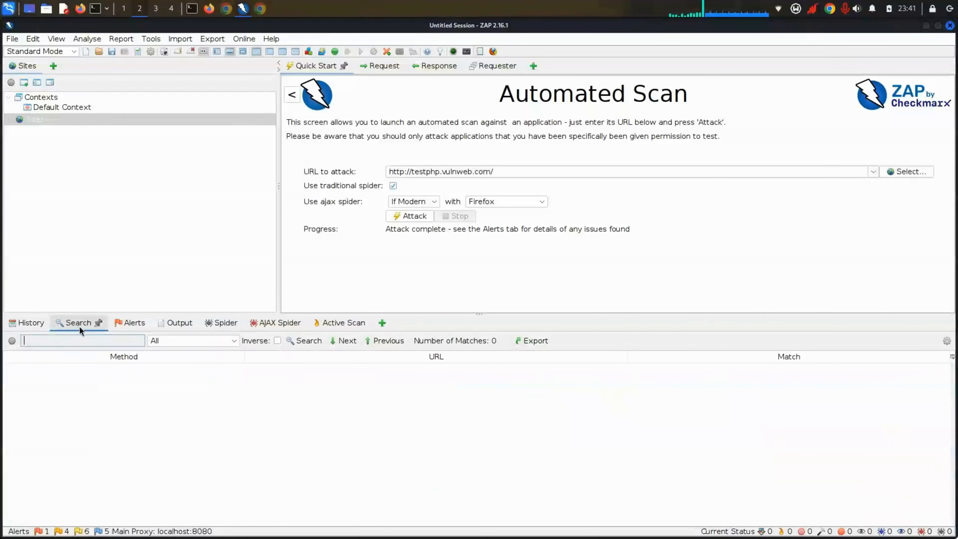
left_click(119, 322)
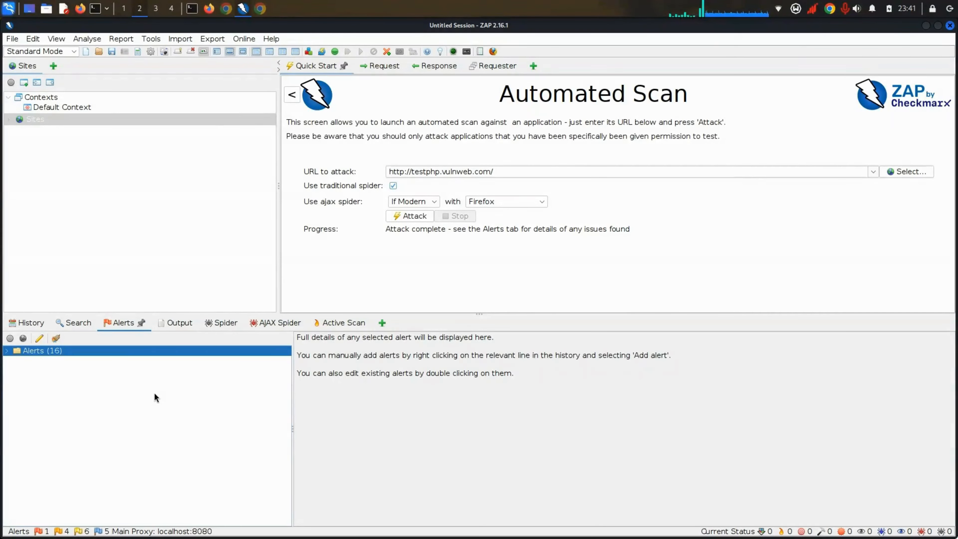
left_click(178, 328)
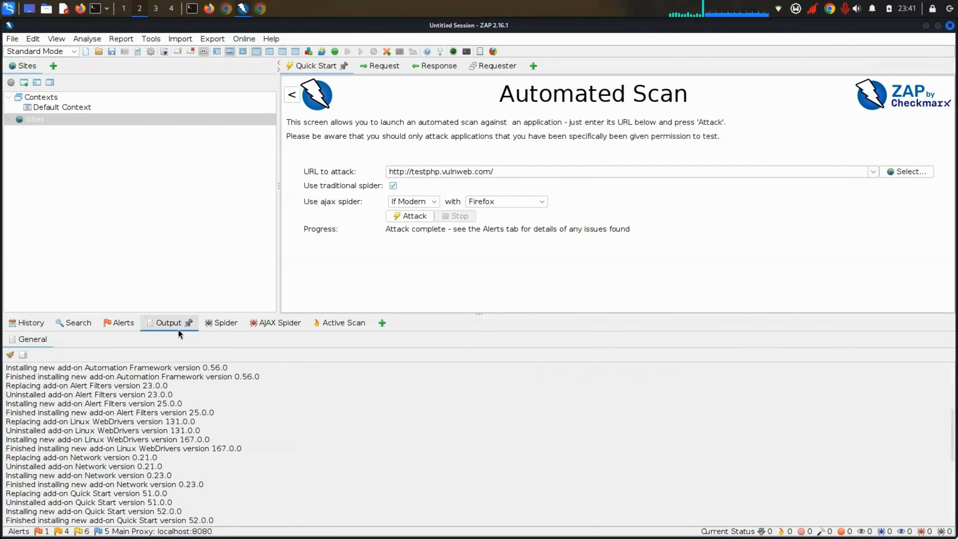
Step: Compare the Spider and AJAX Spider URL results, ending on the Active Scan's 109 sent requests
left_click(238, 328)
left_click(262, 324)
left_click(215, 327)
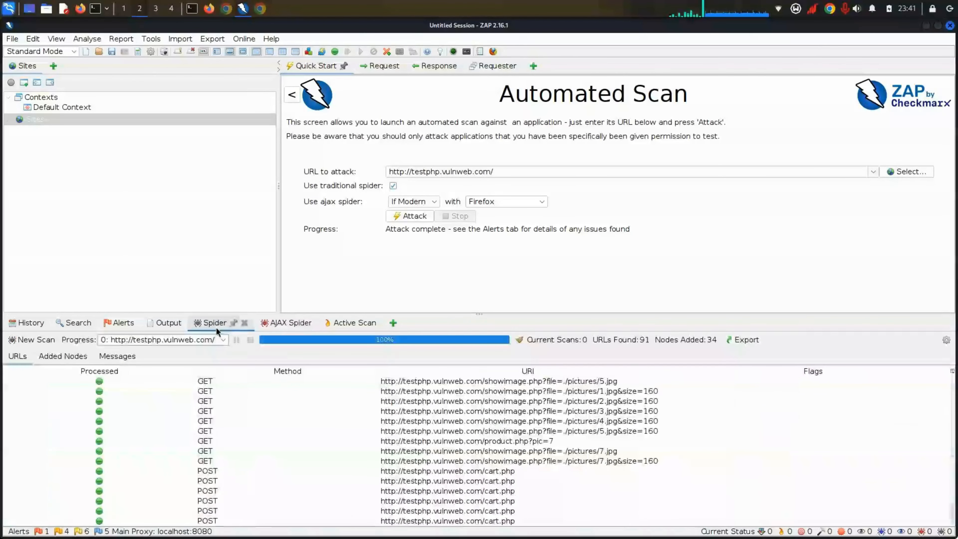
left_click(273, 320)
left_click(313, 322)
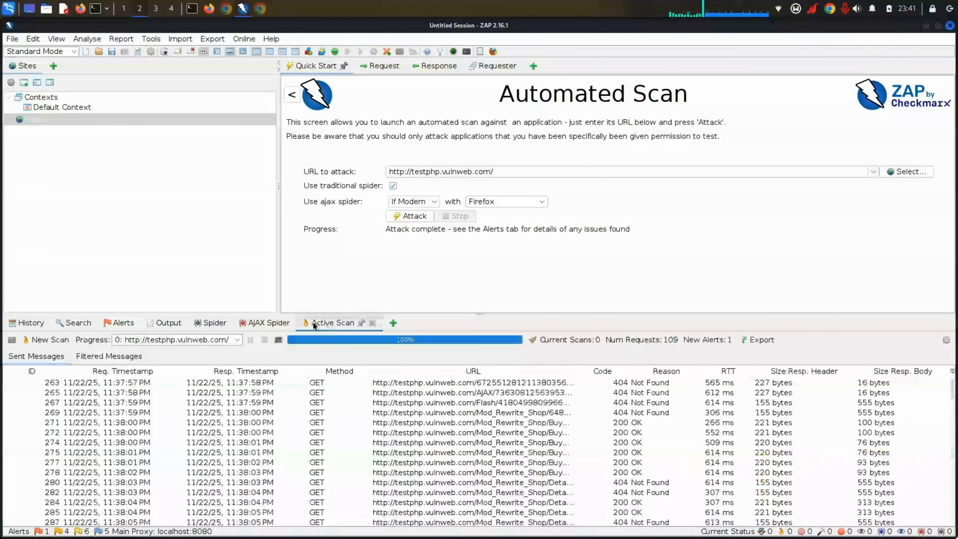
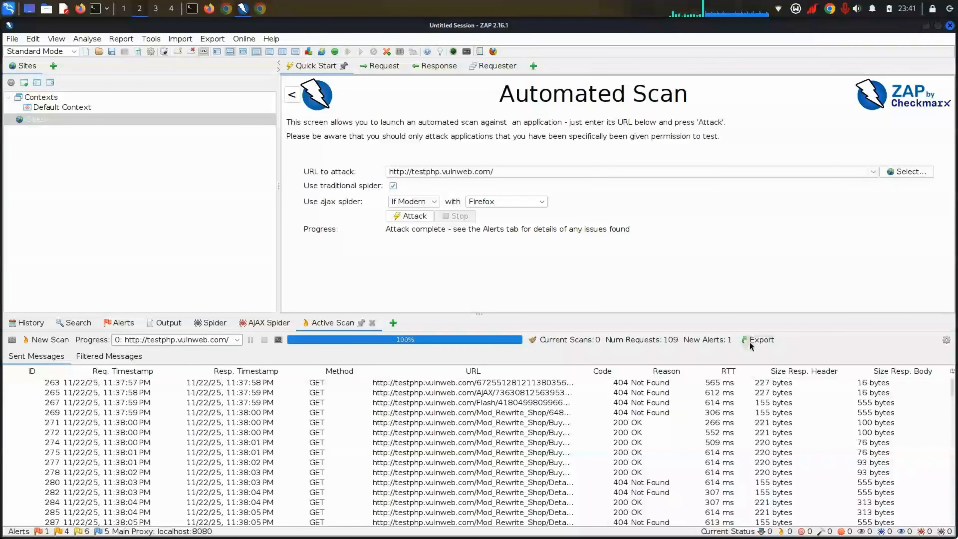
Step: Export the Active Scan's sent messages as Untitled.csv into the Desktop/telegram folder
left_click(745, 341)
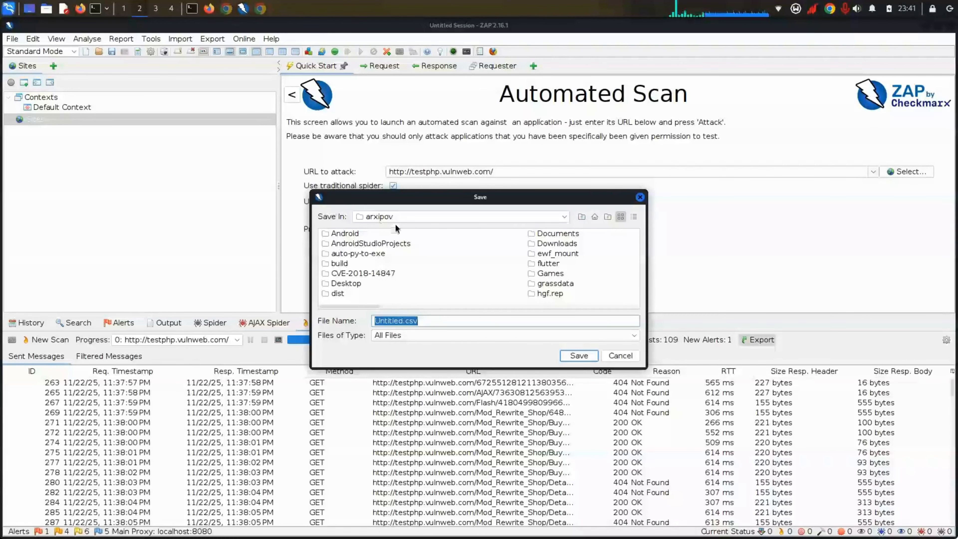
left_click(356, 286)
left_click(356, 286)
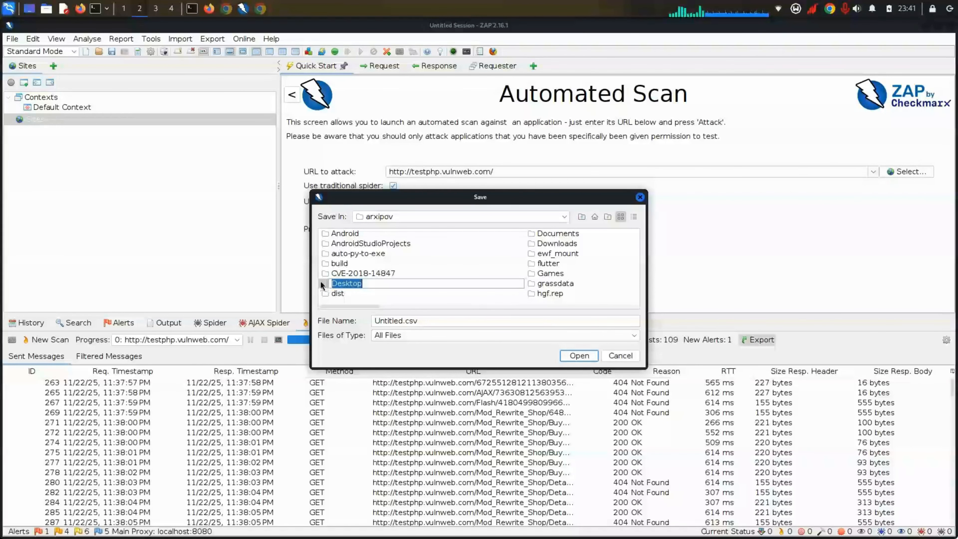
double_click(368, 284)
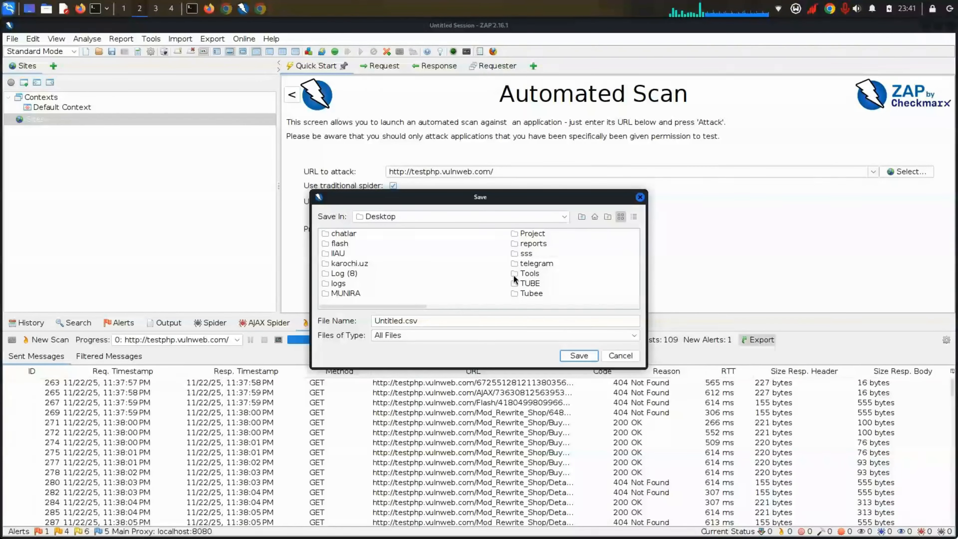
double_click(517, 264)
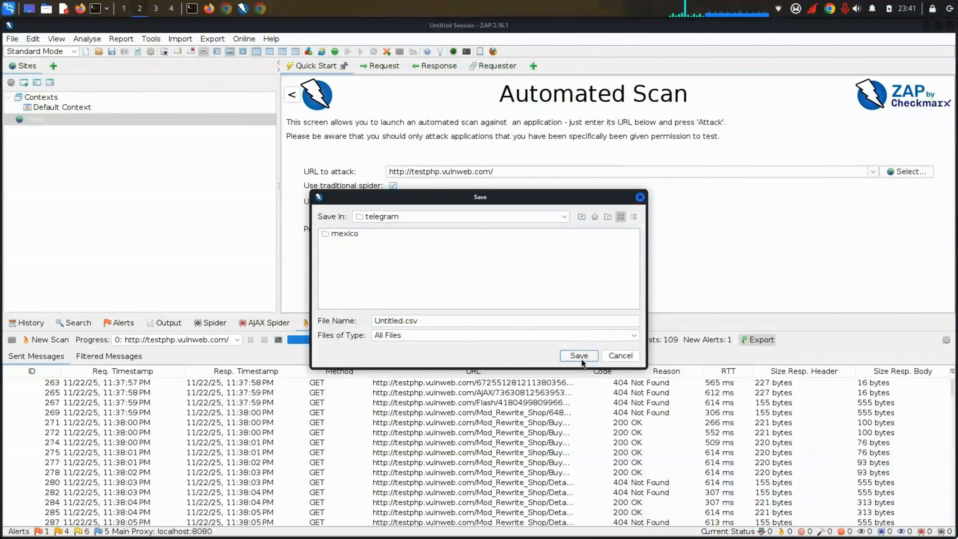
left_click(579, 357)
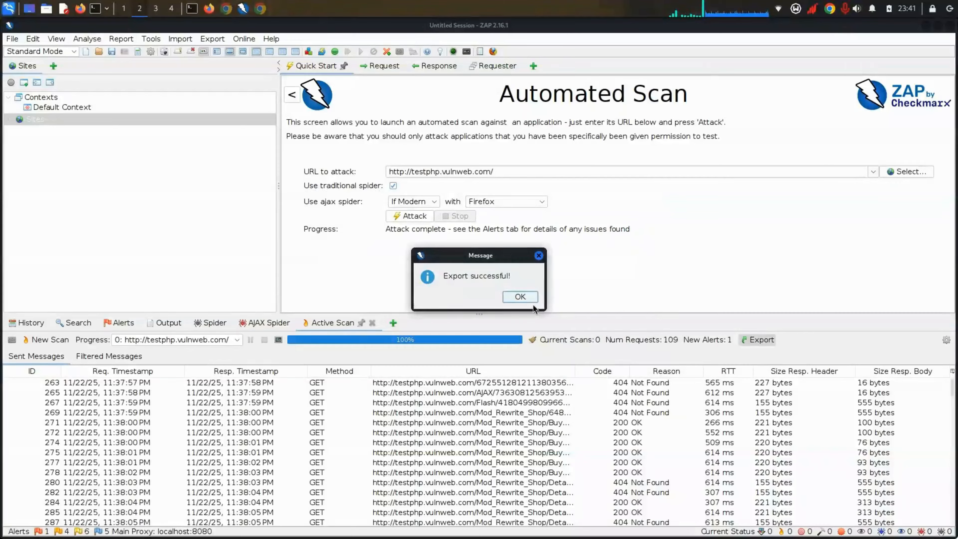
left_click(520, 296)
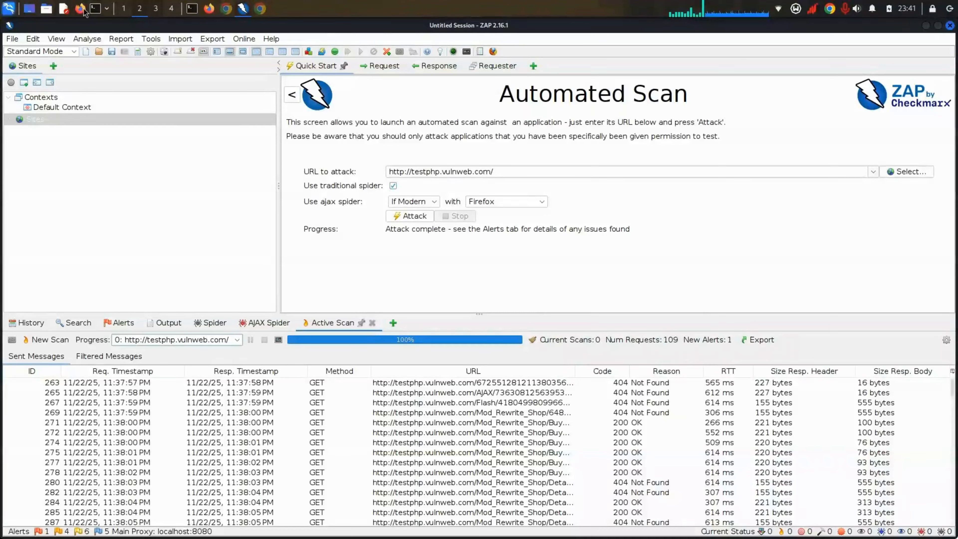
Step: Open Untitled.csv from the home/Desktop/telegram folder in the spreadsheet program
left_click(46, 8)
left_click(72, 27)
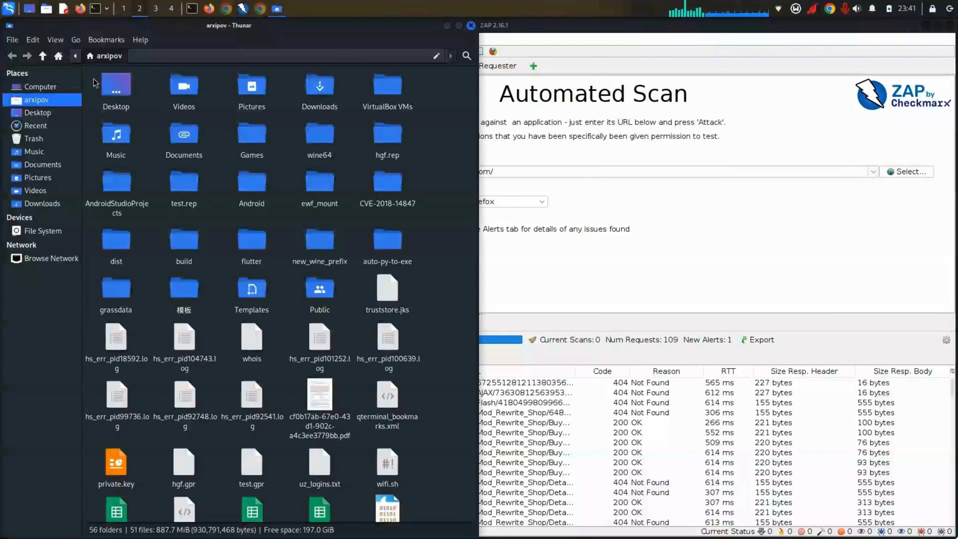
double_click(116, 86)
double_click(115, 86)
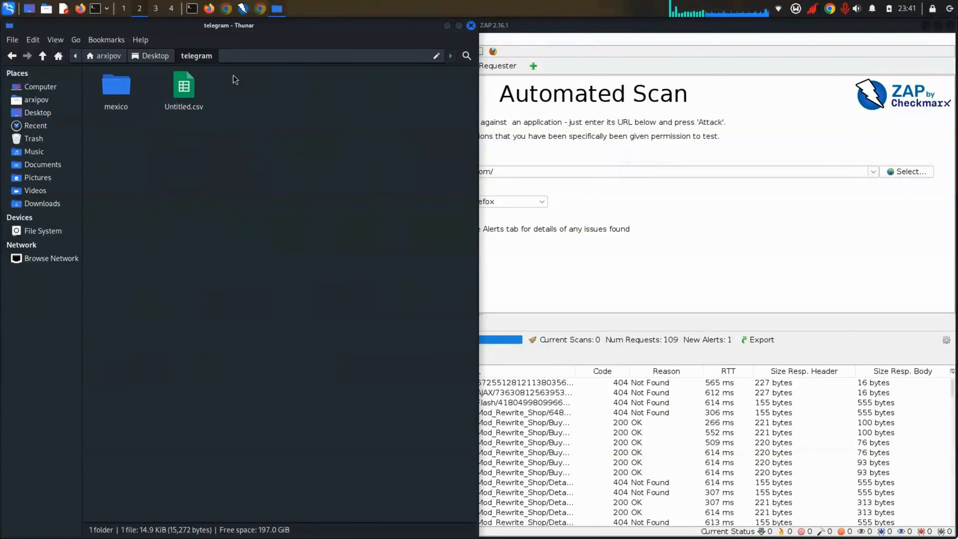
double_click(177, 89)
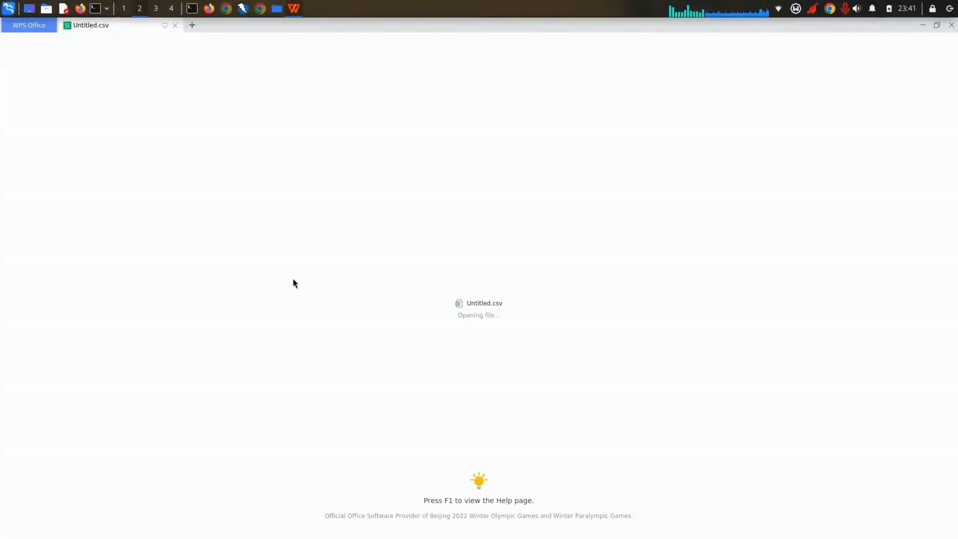
Step: Autofit columns B, C and E so the full timestamps and URLs show
left_click(544, 304)
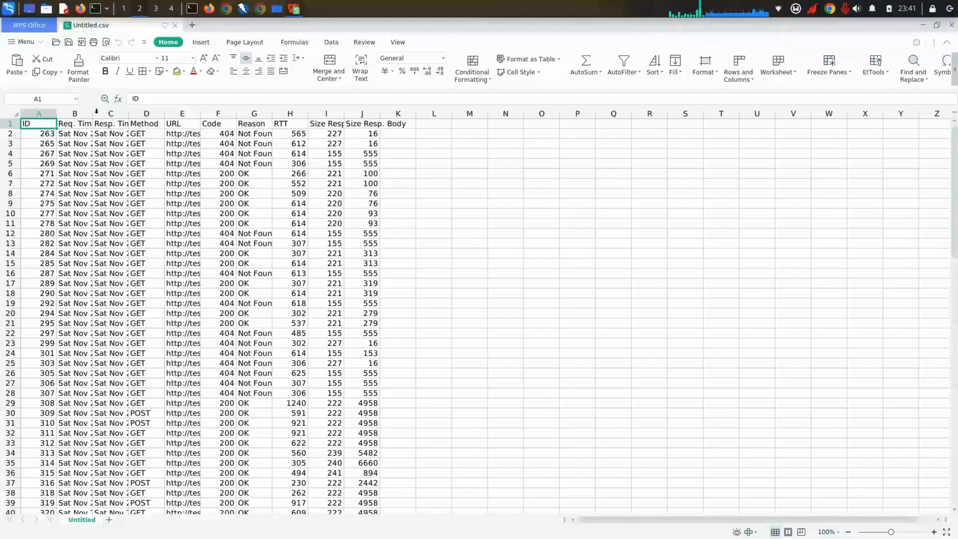
double_click(94, 112)
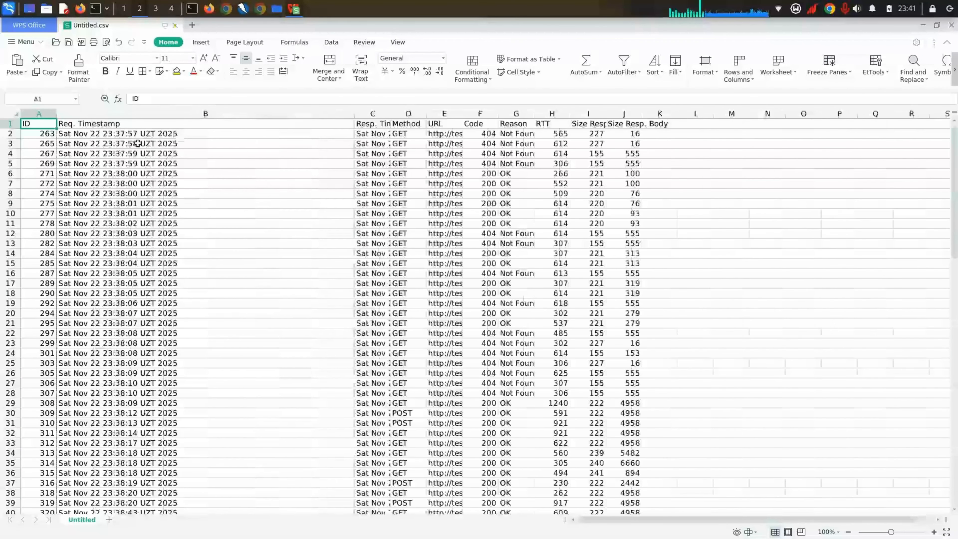
double_click(389, 111)
double_click(589, 112)
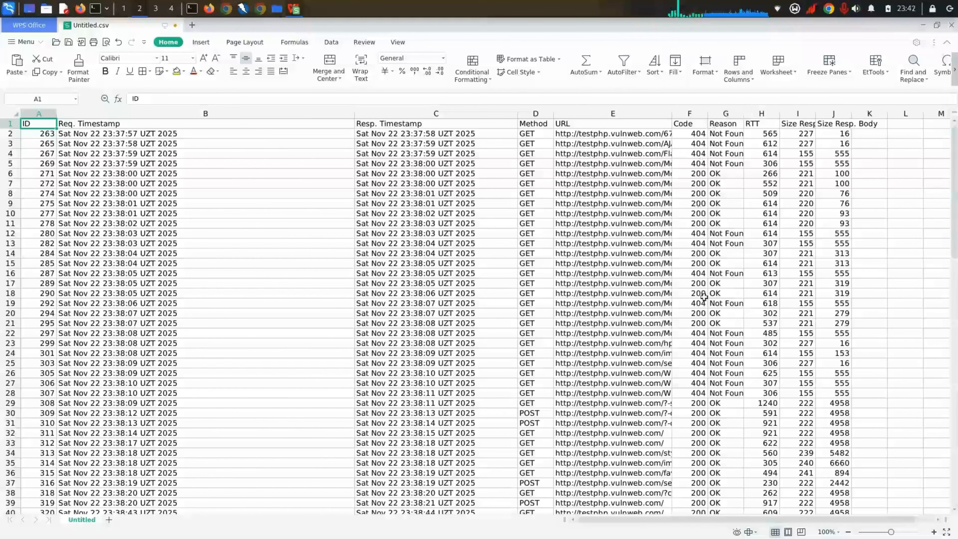
scroll(700, 262, "down", 11)
scroll(700, 261, "down", 3)
scroll(701, 262, "up", 14)
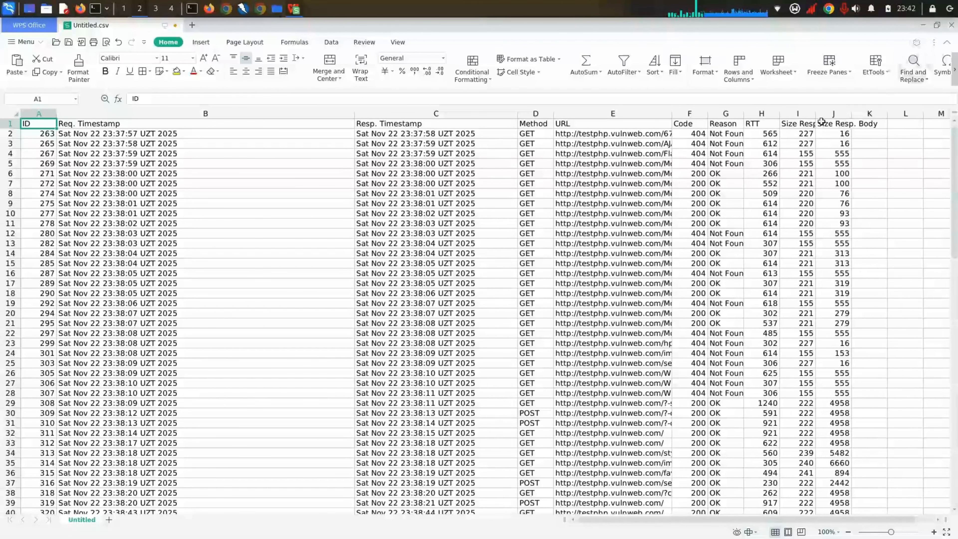
Step: Close the spreadsheet without saving and bring ZAP back to the front
left_click(951, 25)
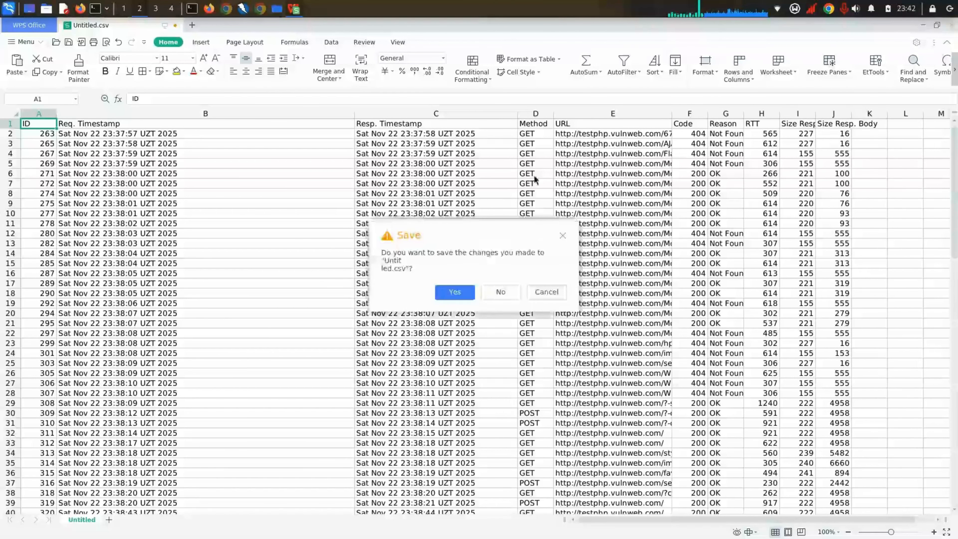
left_click(510, 295)
left_click(605, 250)
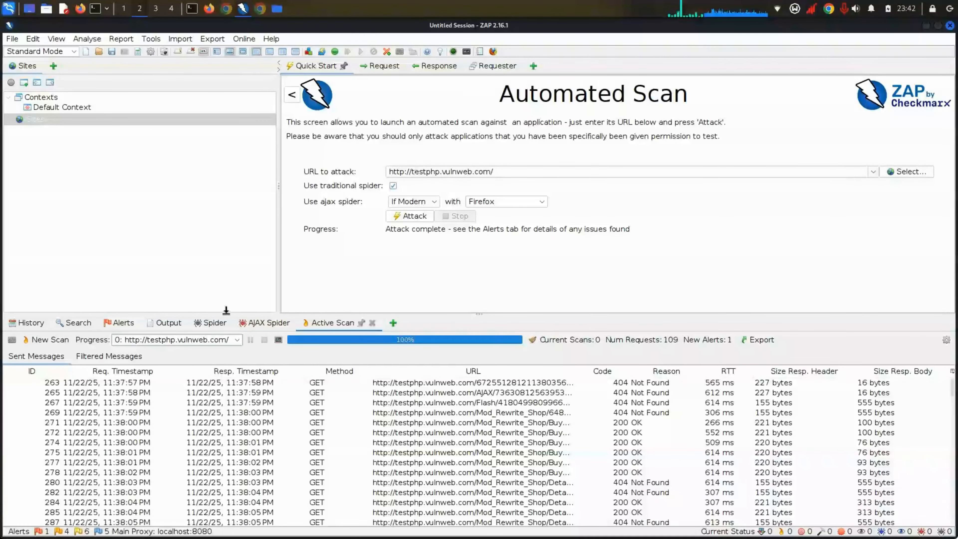
Step: Check the History and Search panels, then the Alerts (16) group
left_click(31, 324)
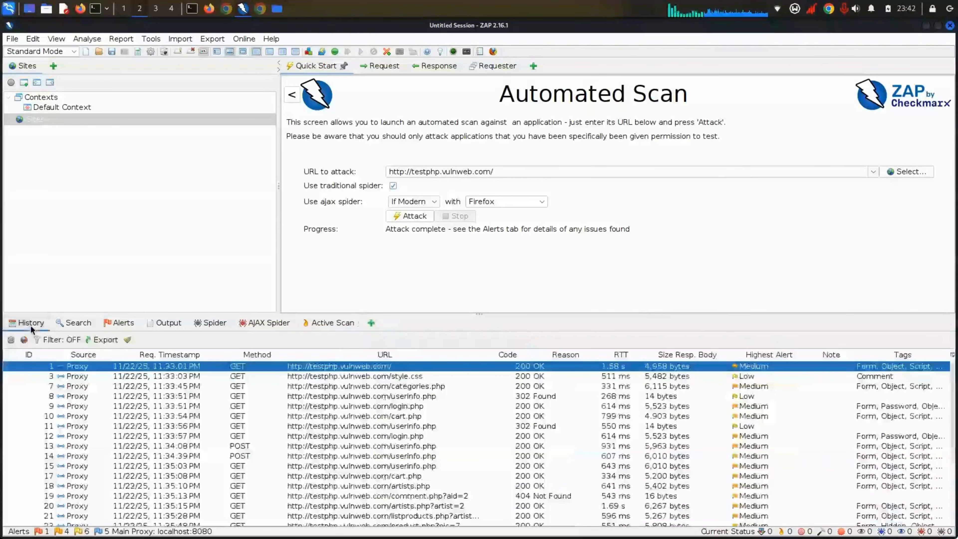
left_click(73, 322)
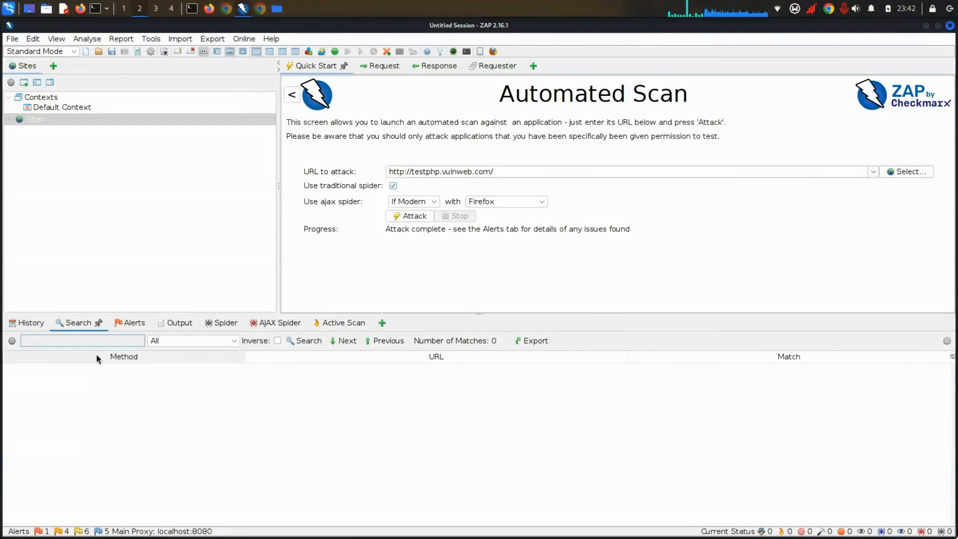
left_click(32, 323)
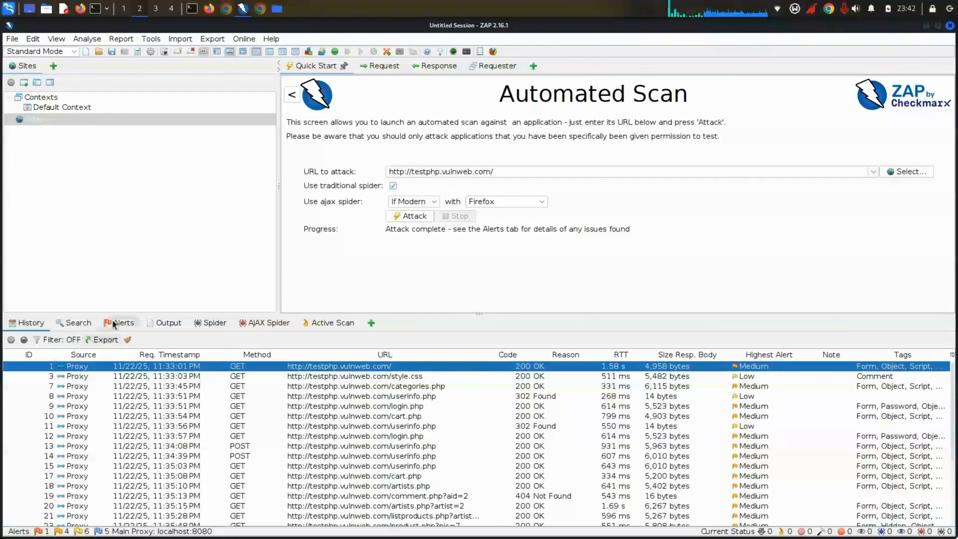
left_click(120, 323)
left_click(68, 350)
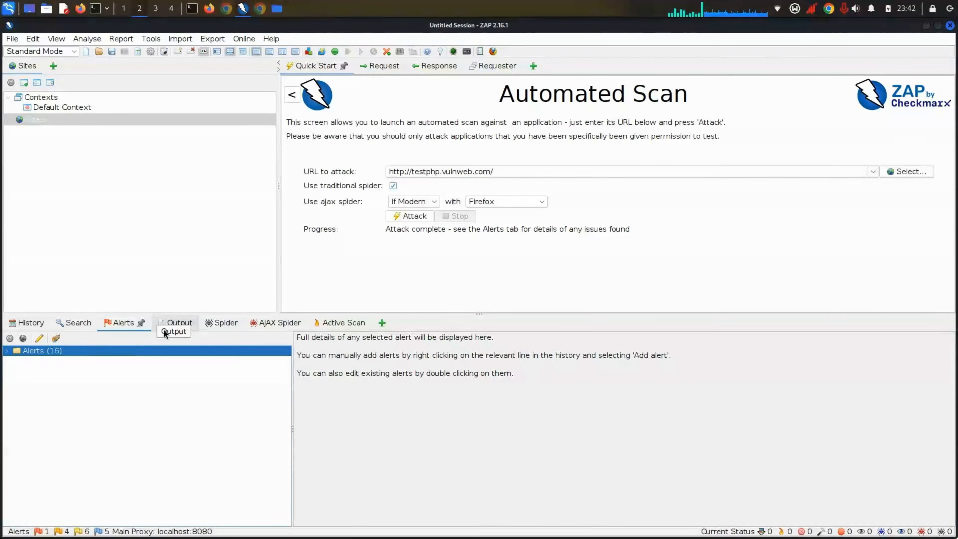
Step: Review Spider, AJAX Spider and Active Scan results, ending on the Output log
left_click(181, 324)
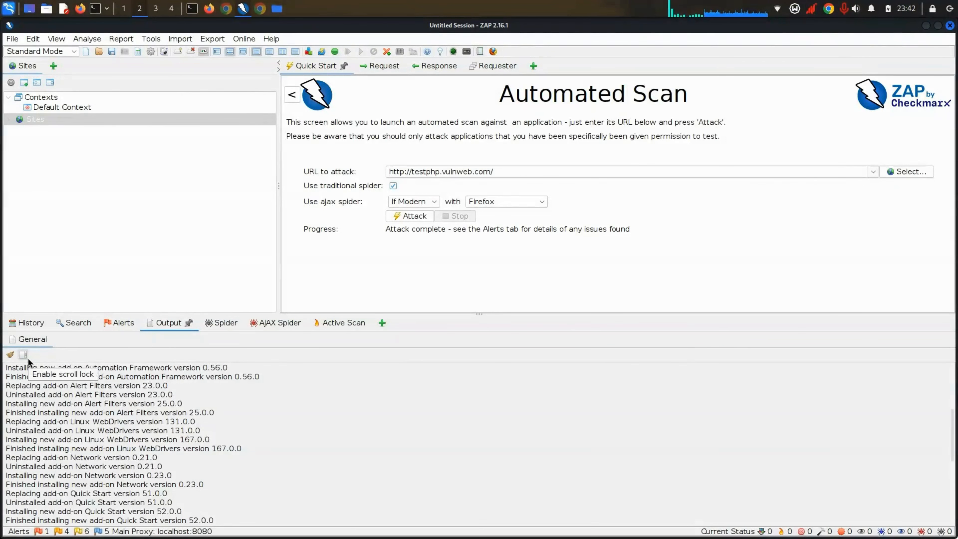
left_click(234, 322)
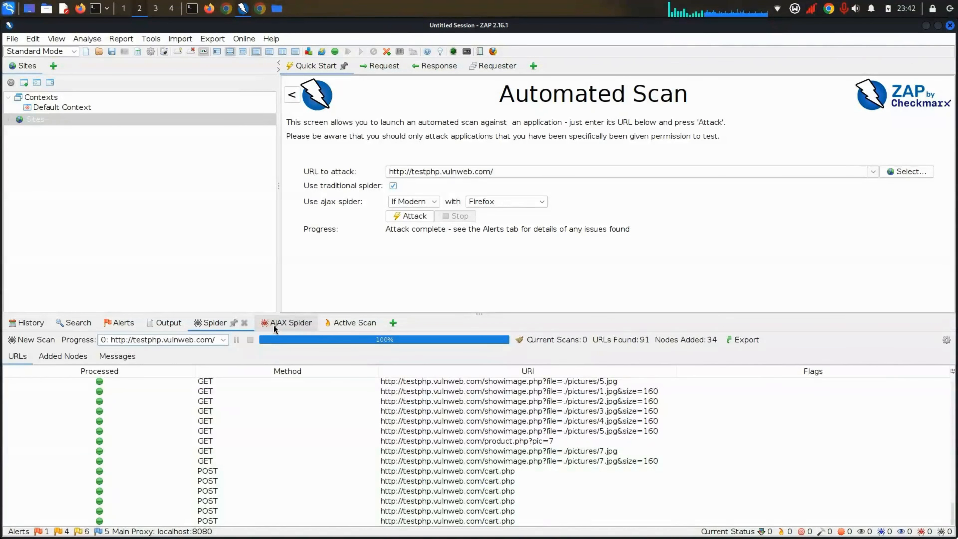
left_click(273, 325)
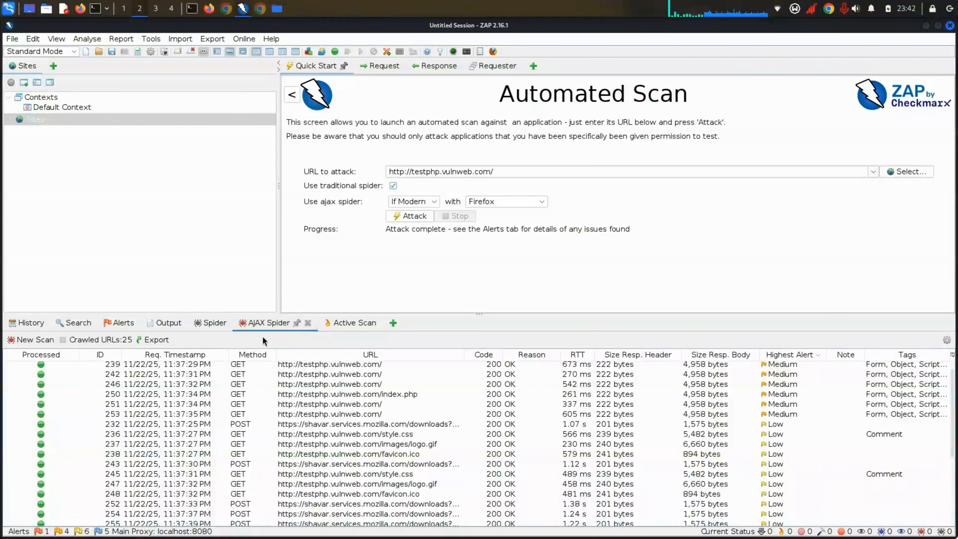
left_click(324, 323)
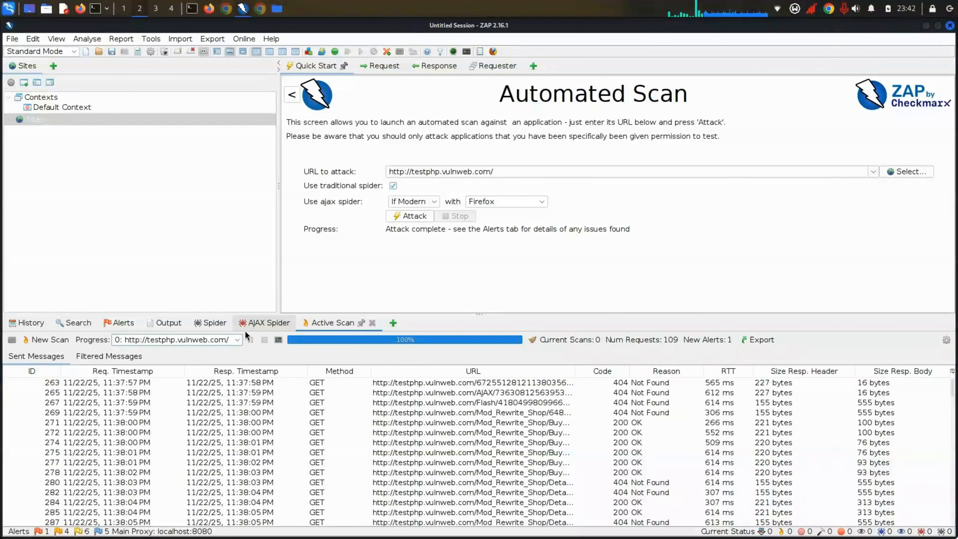
left_click(198, 322)
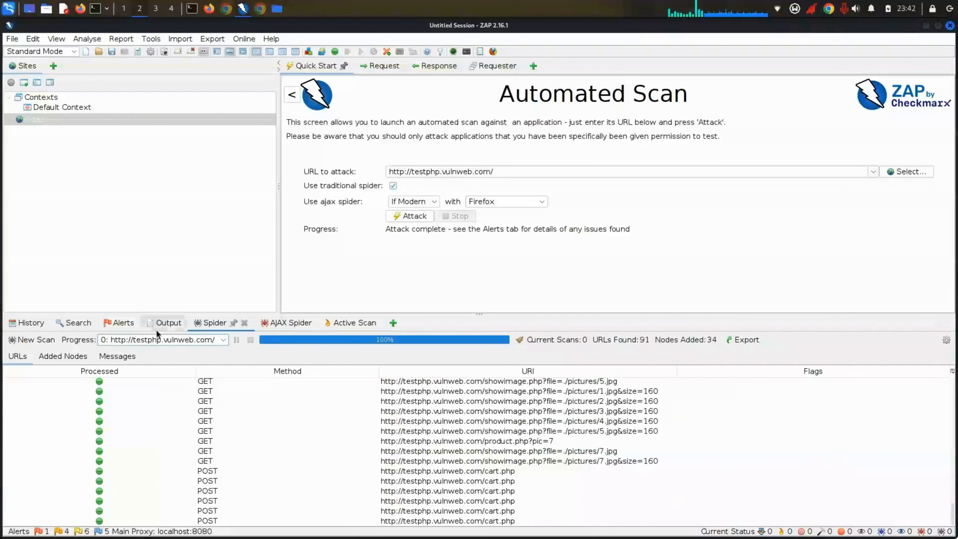
left_click(160, 324)
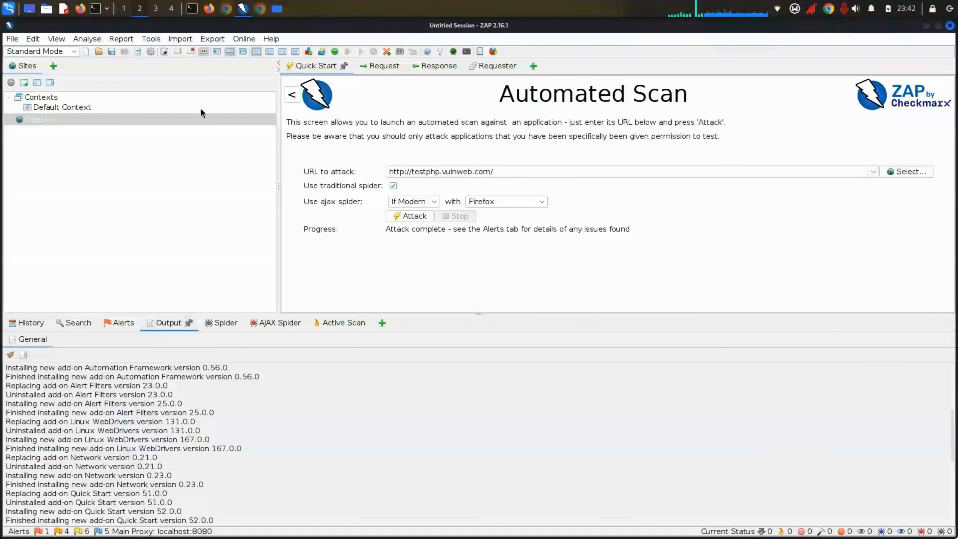
left_click(113, 51)
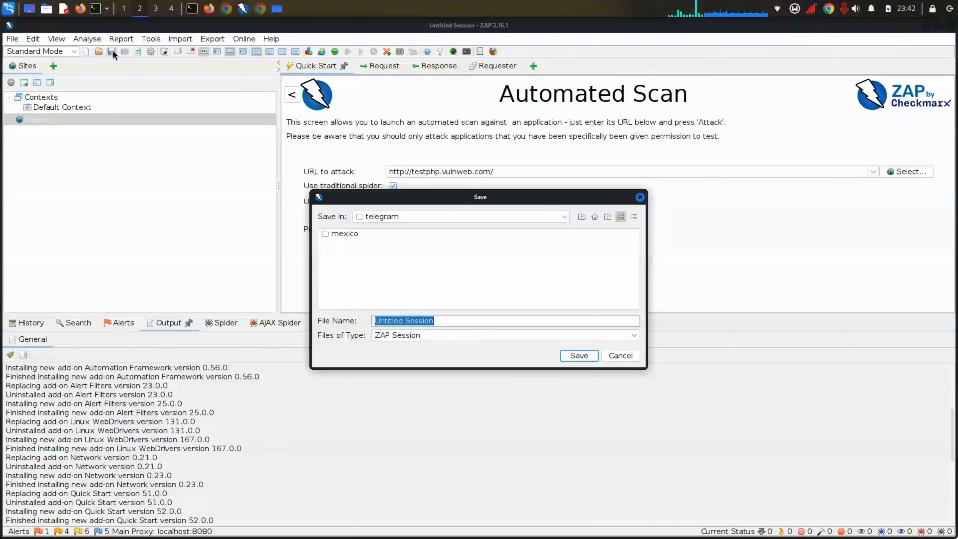
left_click(640, 196)
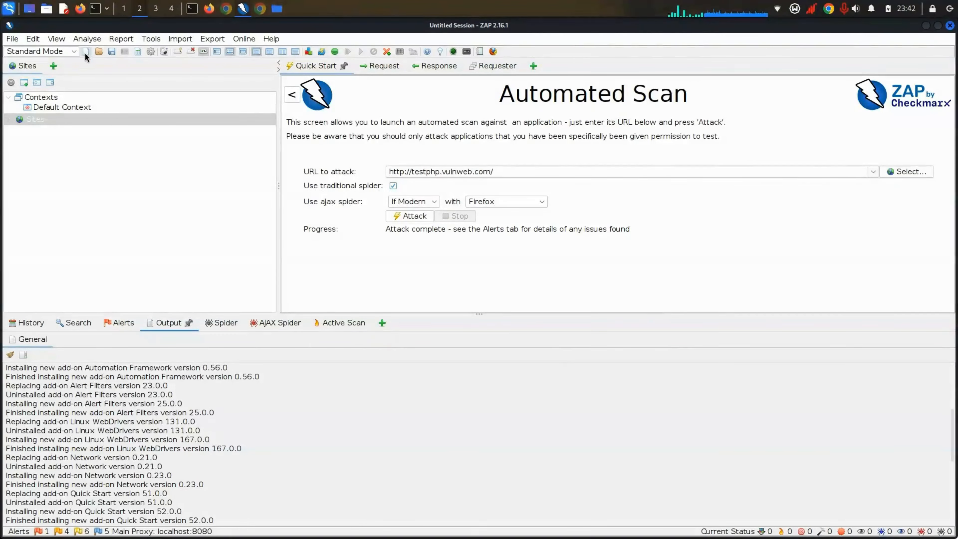
left_click(170, 39)
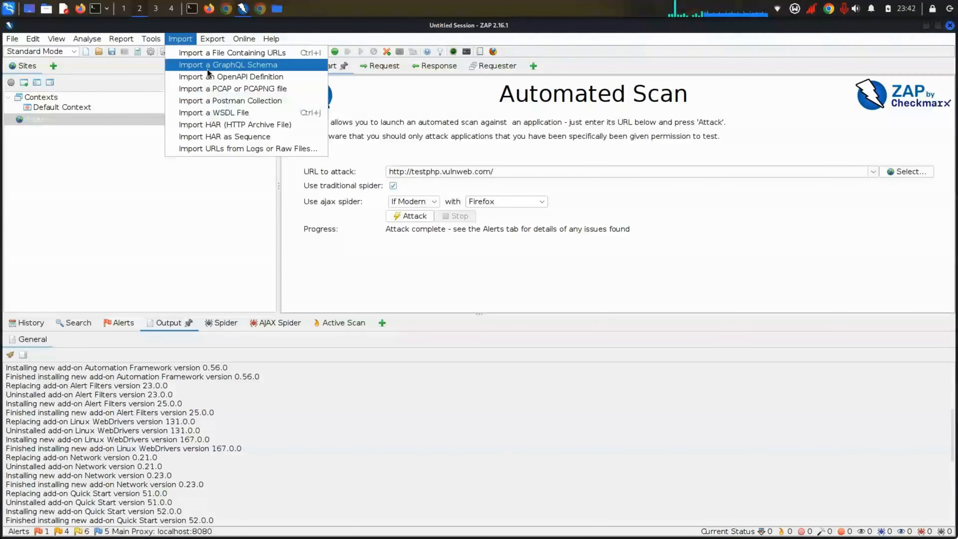
left_click(136, 185)
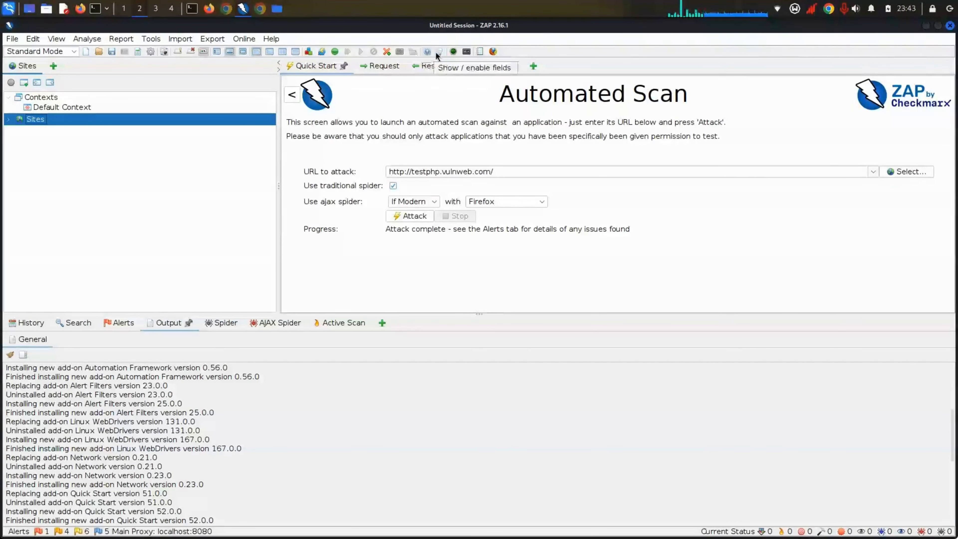
Step: Open Generate Report and enter the description 'test ic3bro'
left_click(480, 53)
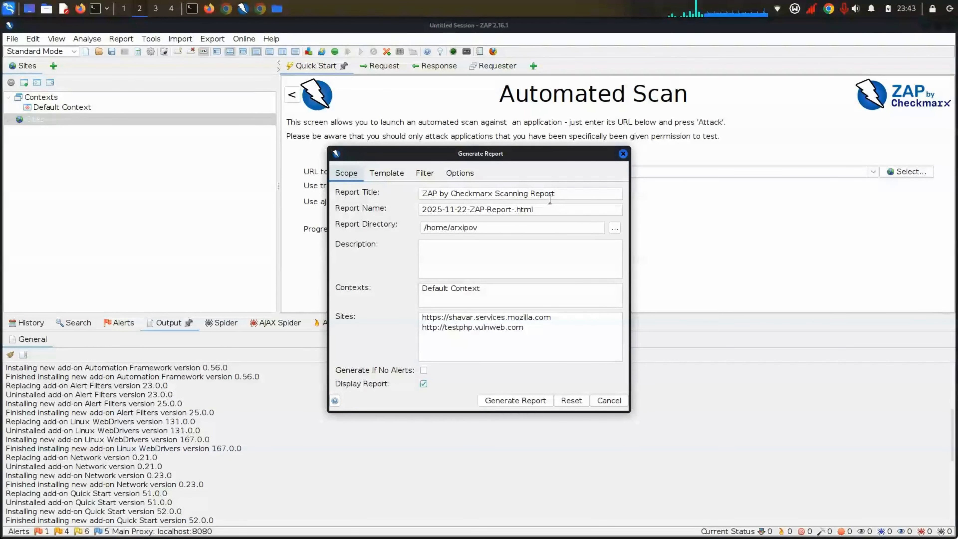
left_click(557, 212)
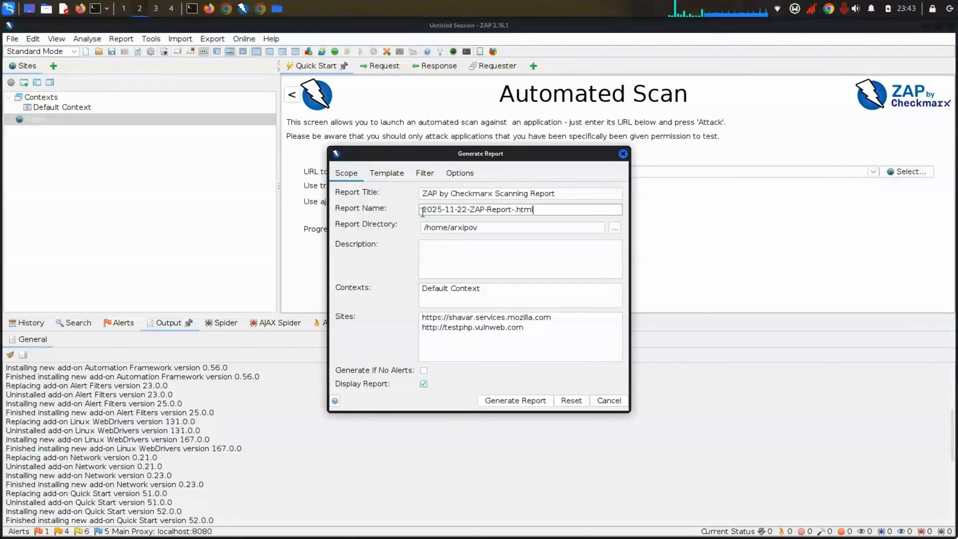
left_click(437, 261)
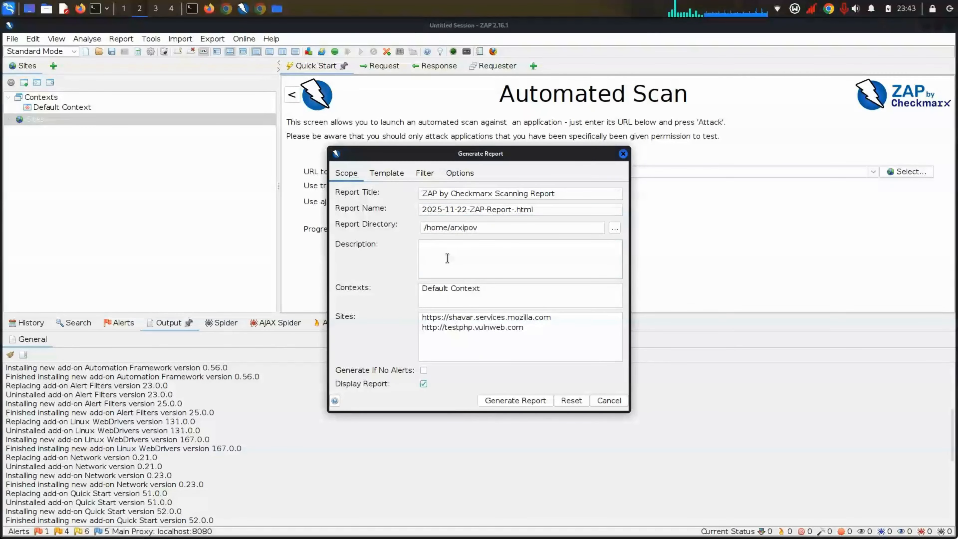
type("test ")
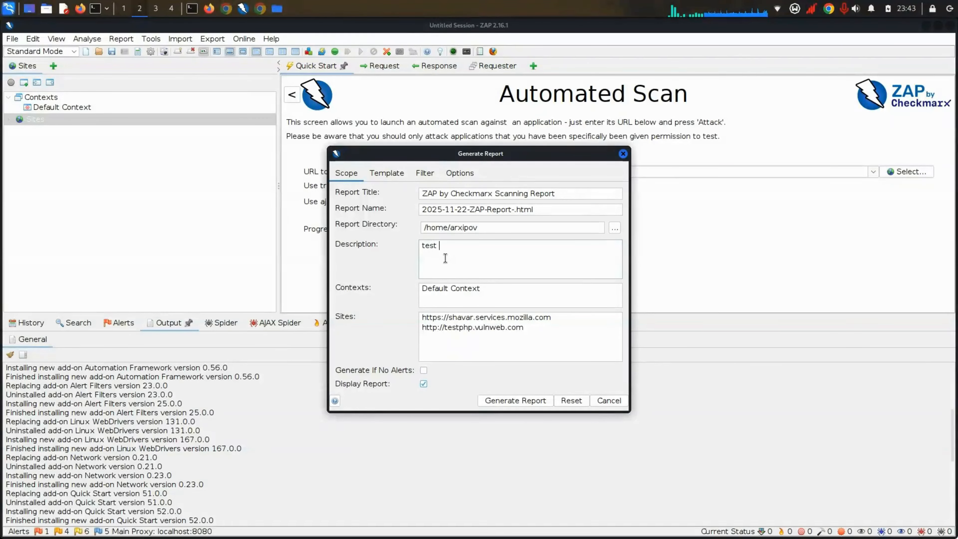
type("ic3bro")
key("ctrl+a")
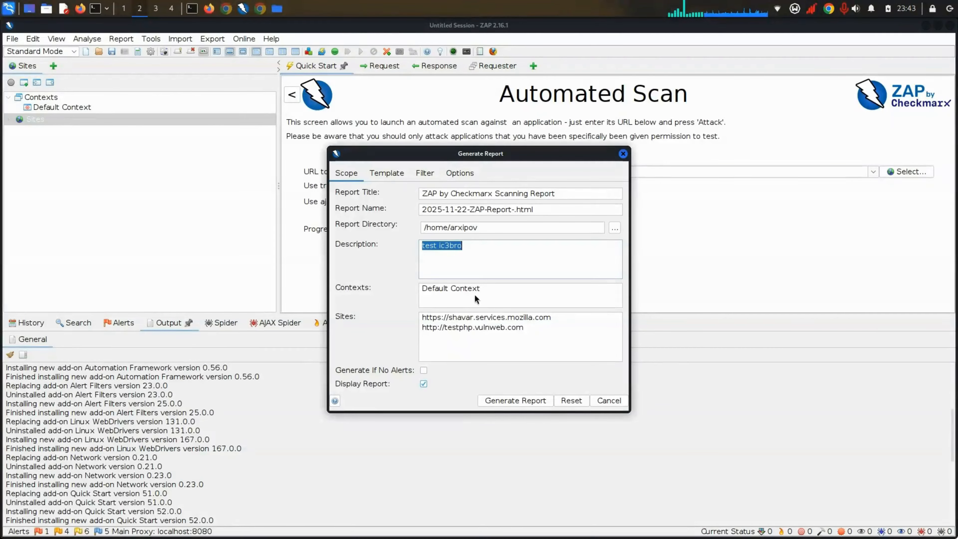
Step: Scope the report to the Default Context and the testphp.vulnweb.com site
left_click(471, 290)
left_click(463, 268)
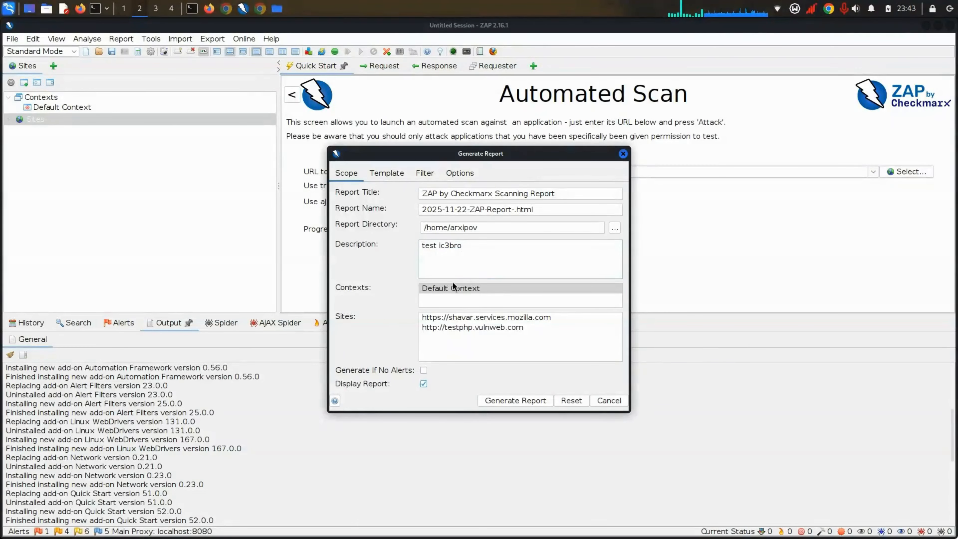
left_click(487, 327)
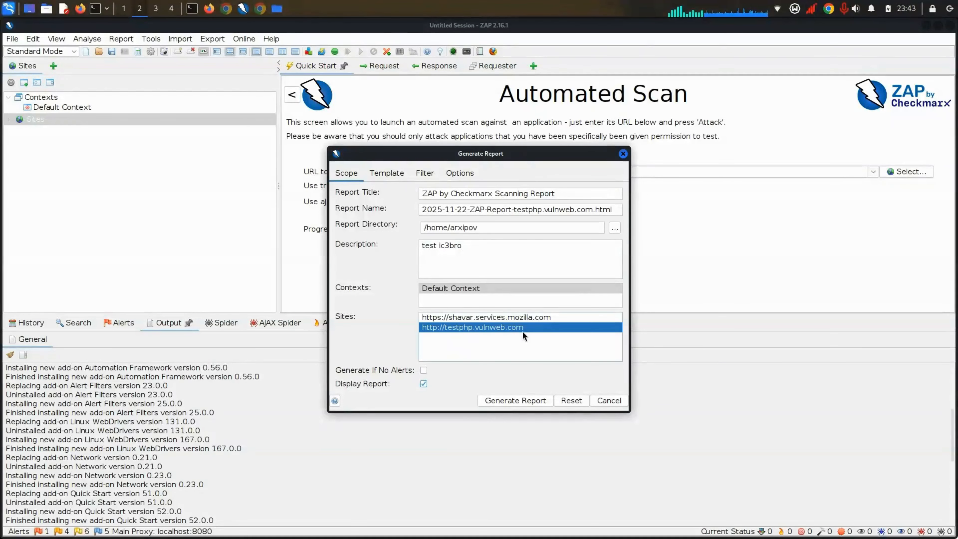
left_click(470, 319)
left_click(472, 327)
left_click(475, 320)
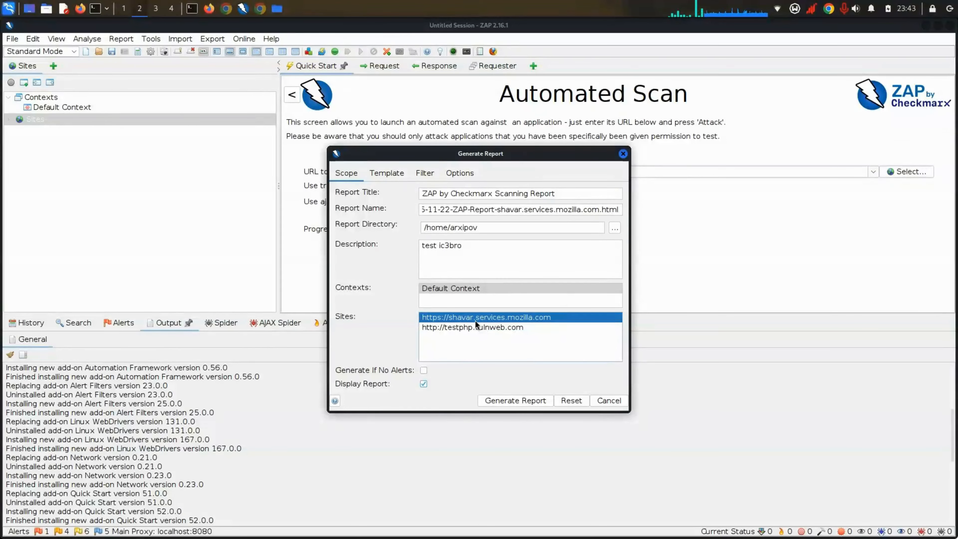
left_click(474, 327)
left_click(474, 317)
left_click(474, 327)
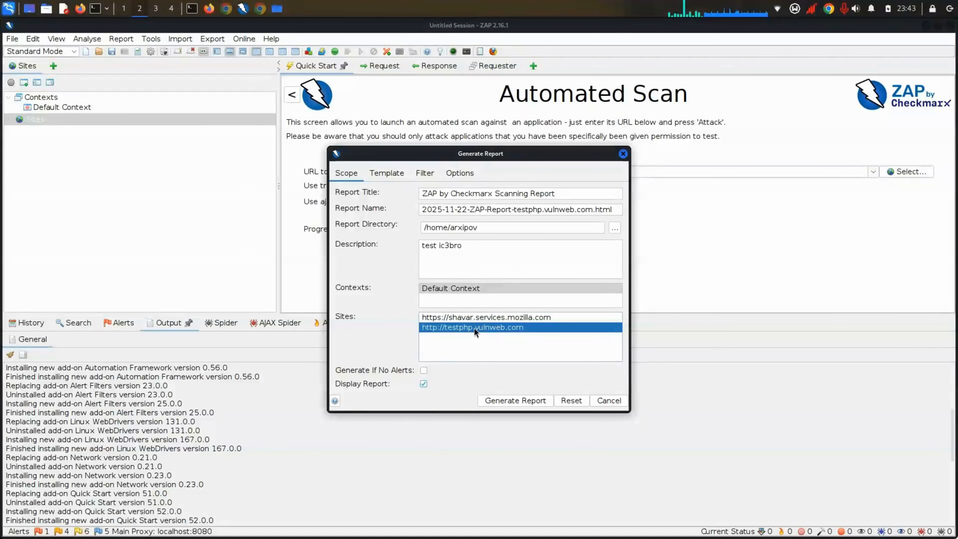
left_click(467, 318)
left_click(471, 326)
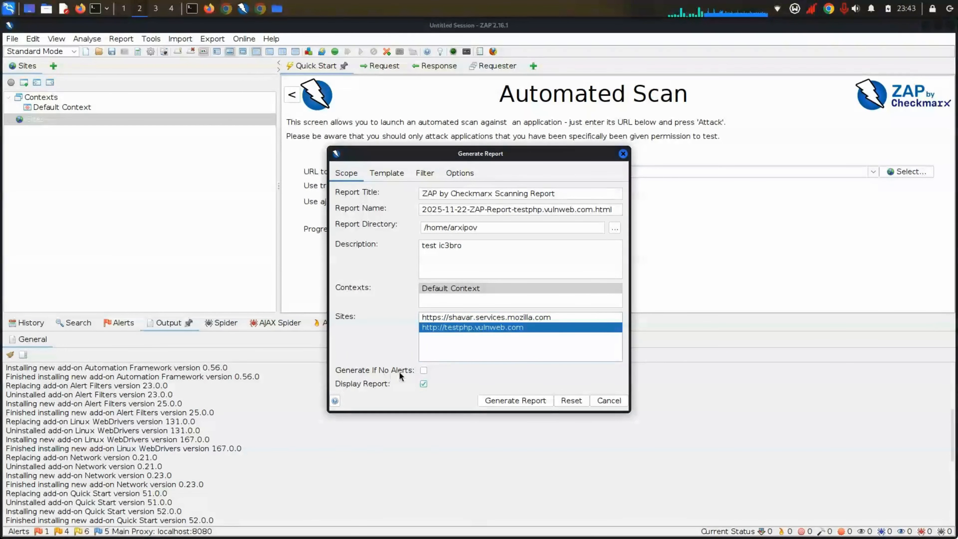
Step: Leave Generate If No Alerts switched off
left_click(424, 371)
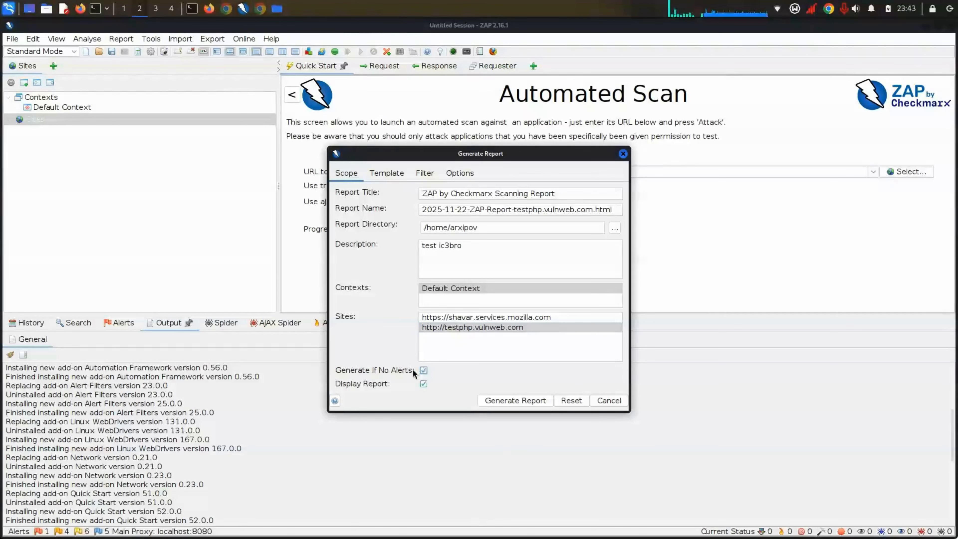
left_click(422, 370)
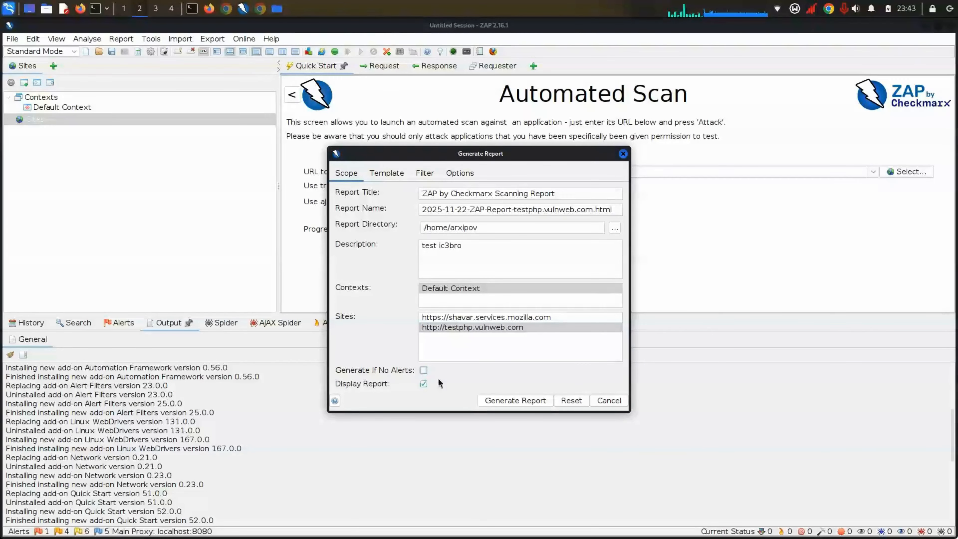
left_click(394, 176)
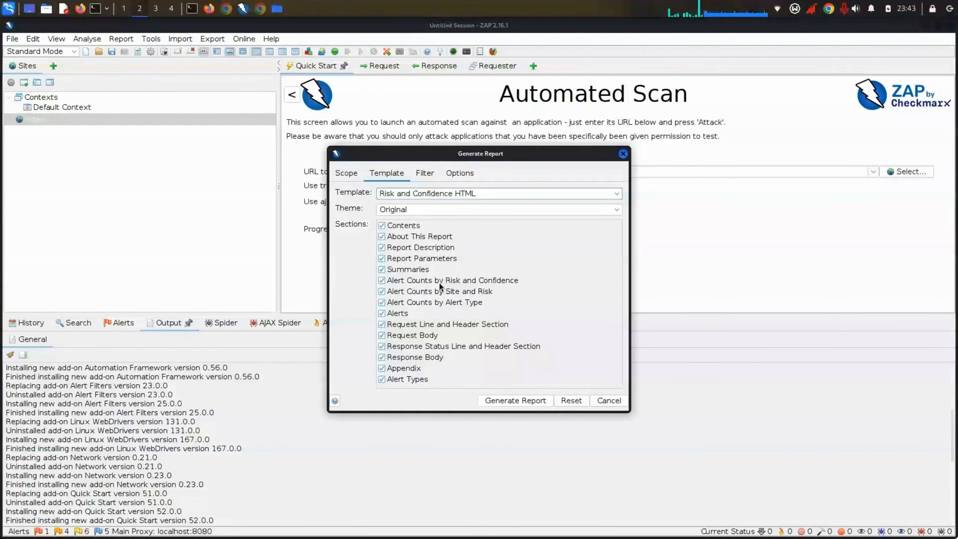
Step: Try the Traditional HTML Report and High Level Report Sample templates
left_click(424, 173)
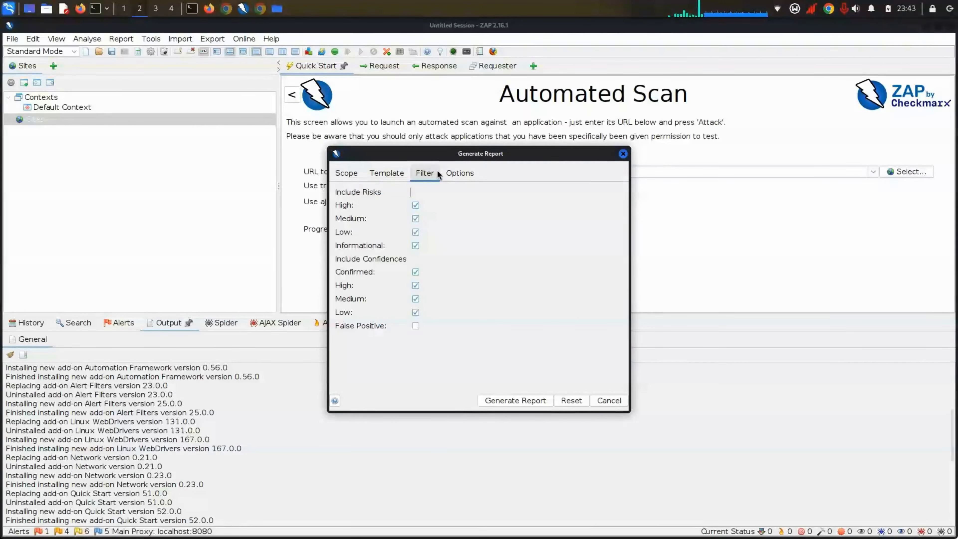
left_click(388, 172)
left_click(445, 191)
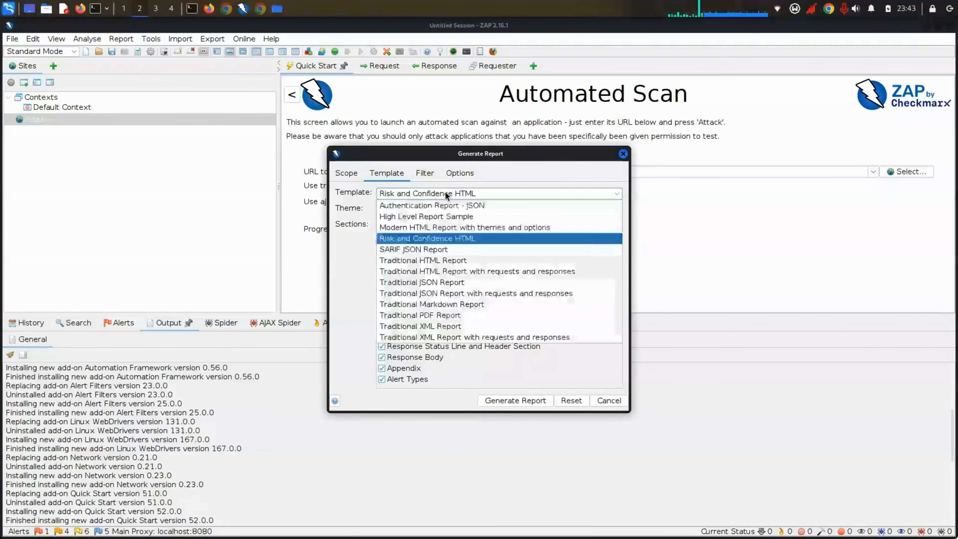
left_click(449, 263)
left_click(426, 193)
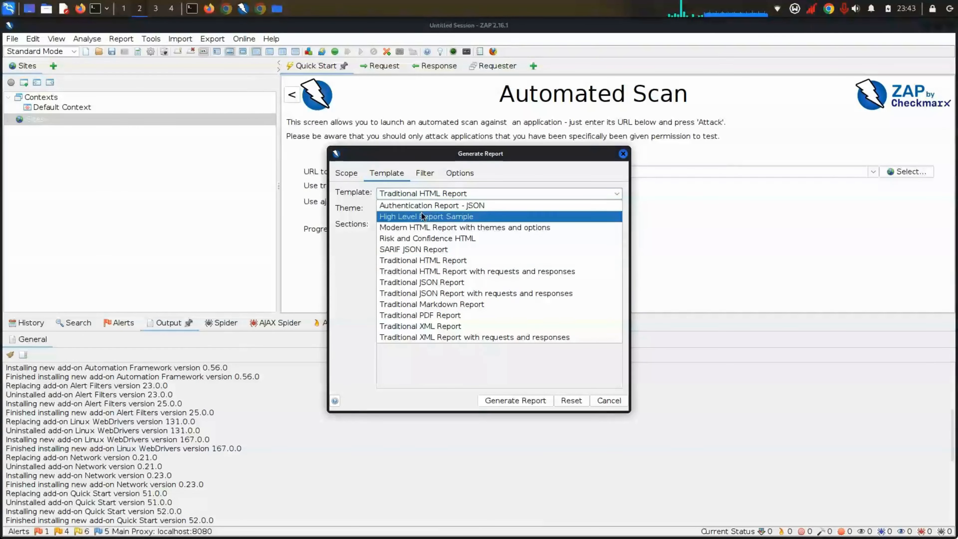
left_click(421, 217)
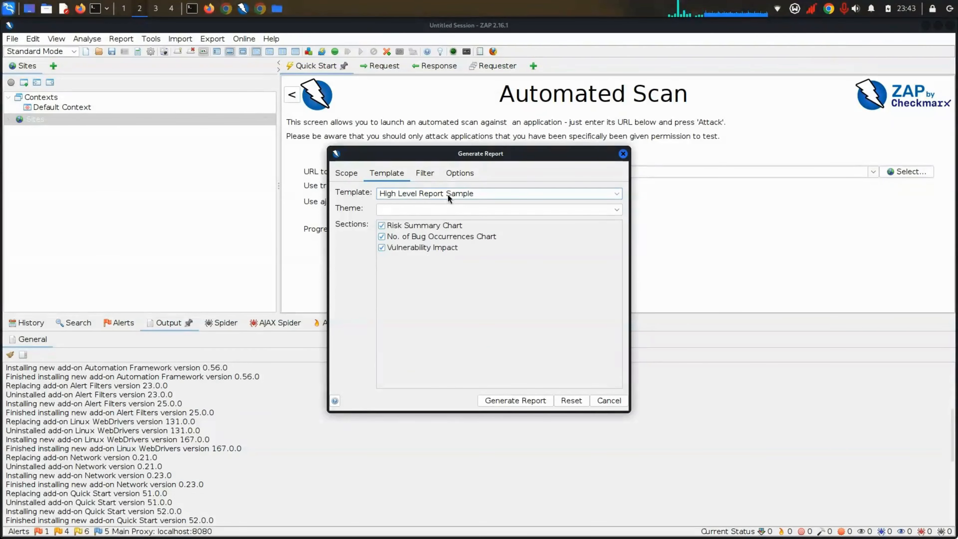
Step: Settle on the Traditional HTML Report template, check its themes, and return to Scope
left_click(430, 173)
left_click(443, 174)
left_click(392, 174)
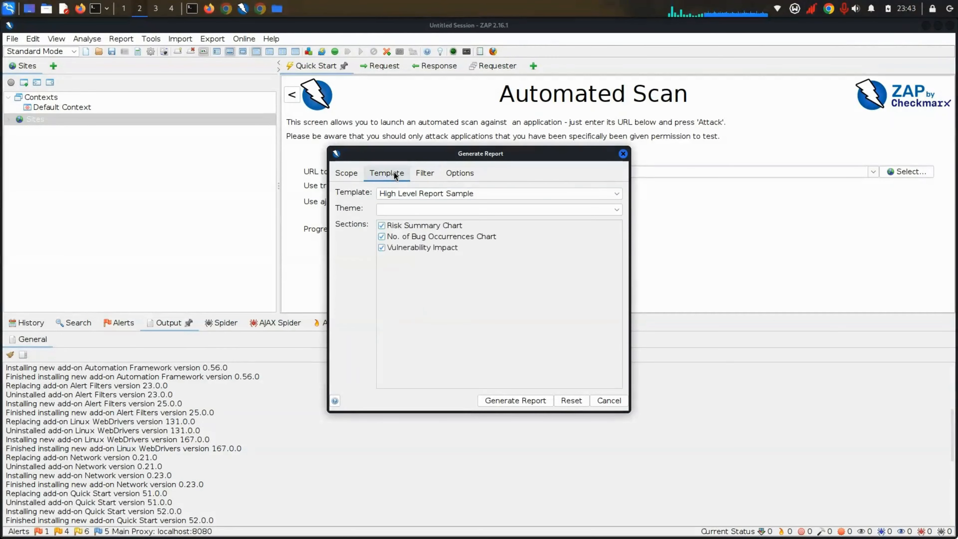
left_click(433, 192)
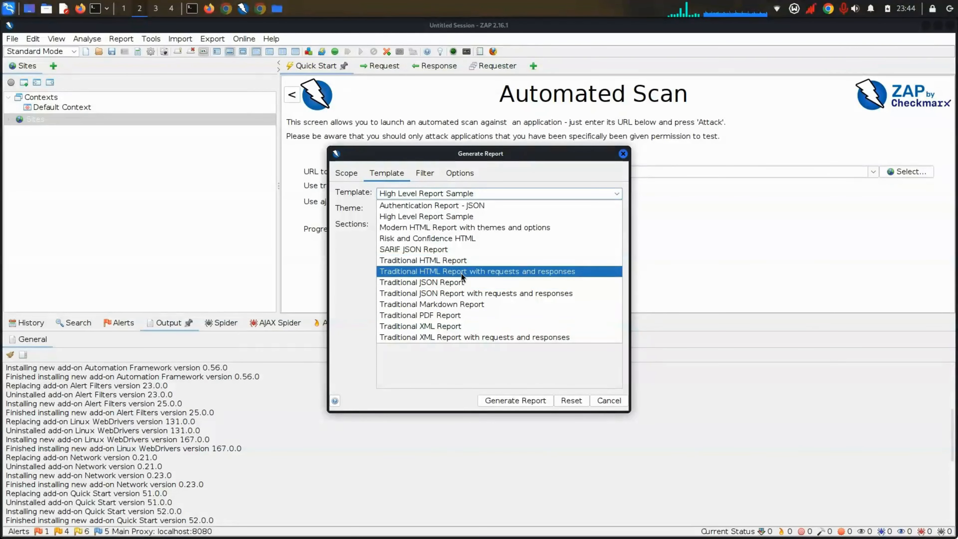
left_click(457, 261)
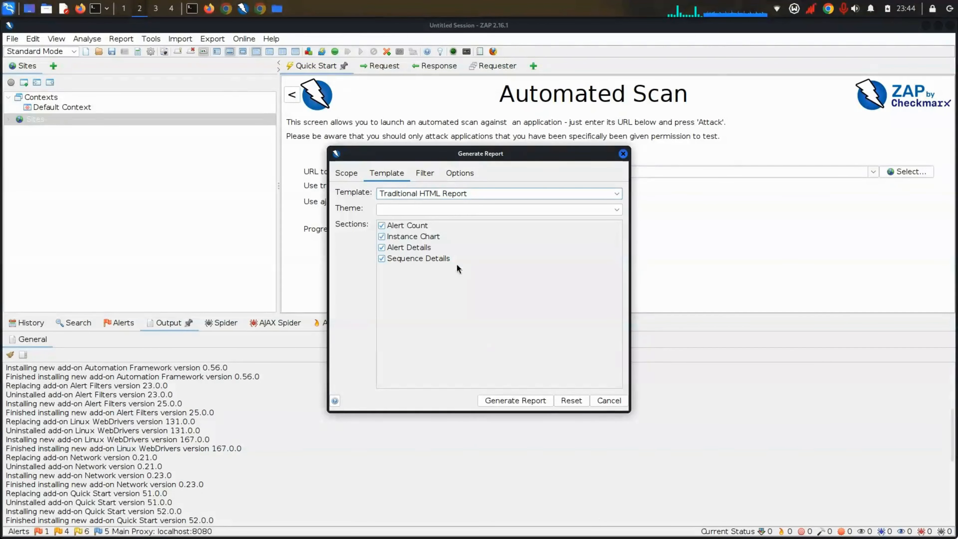
left_click(429, 207)
left_click(427, 207)
left_click(428, 206)
left_click(428, 207)
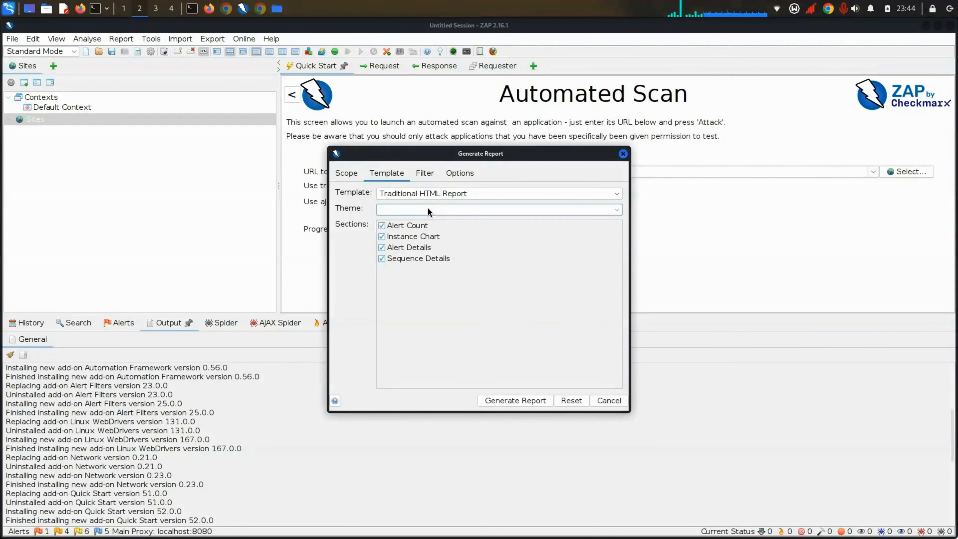
left_click(427, 208)
left_click(346, 172)
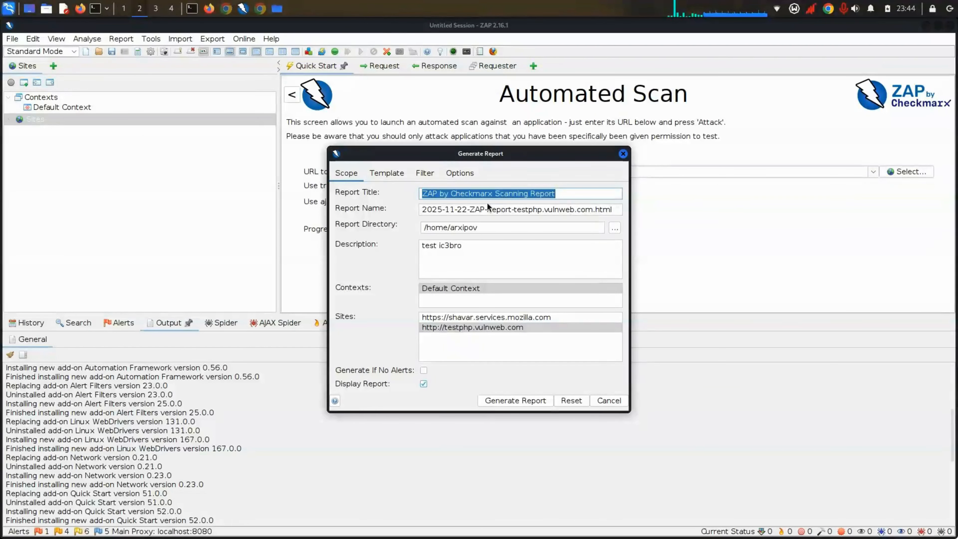
Step: Replace the report file name with ic3bro_new, keeping the .html extension
left_click_drag(592, 210, 417, 206)
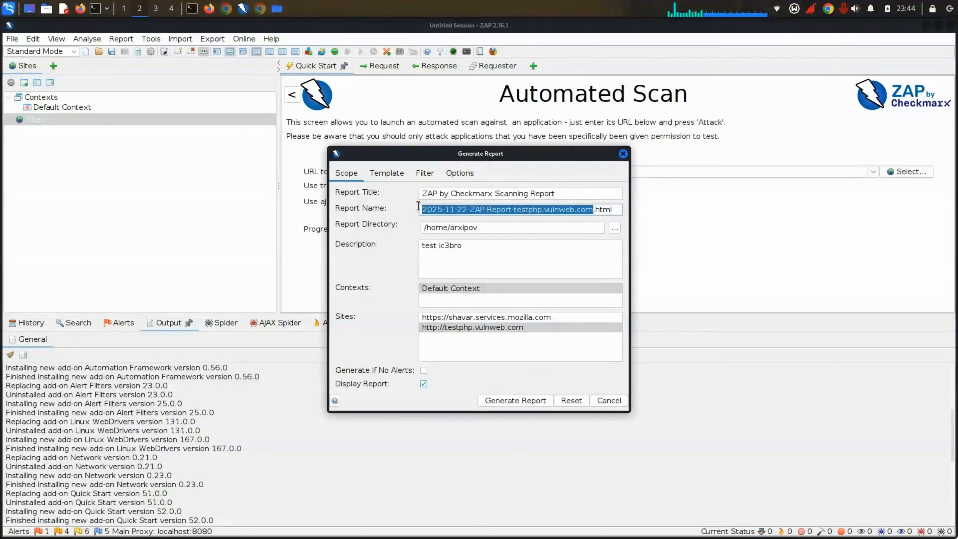
type("ic3bro_new")
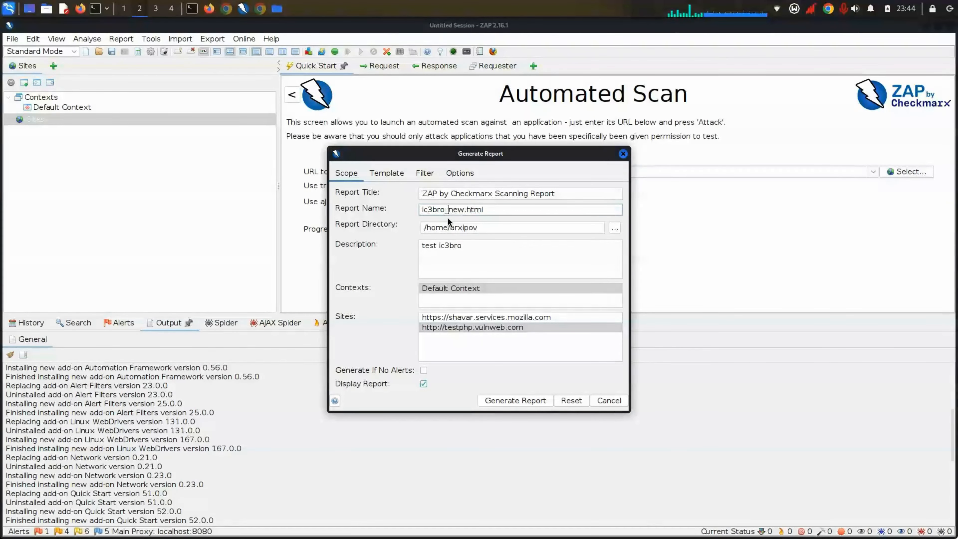
key("Left")
key("Left")
key("Left")
type("_")
triple_click(504, 211)
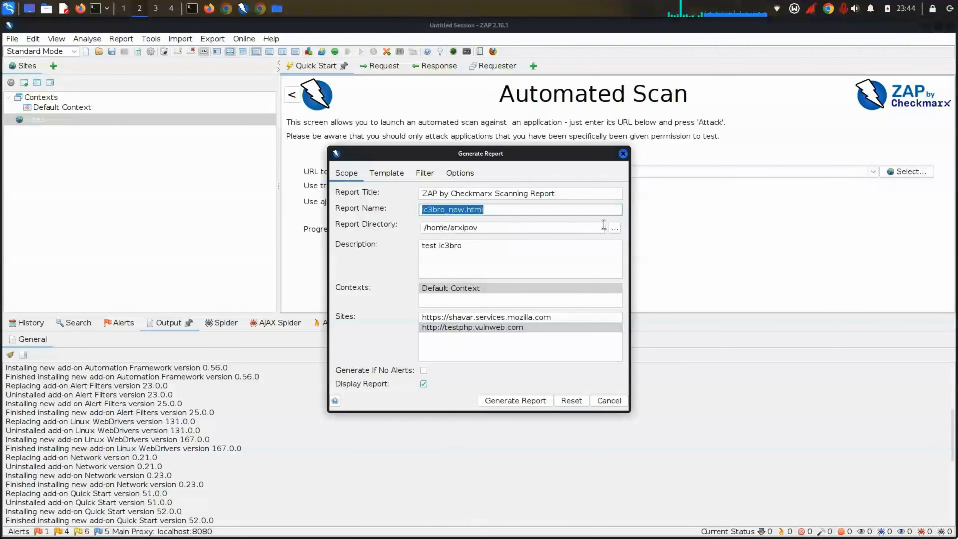
left_click(615, 227)
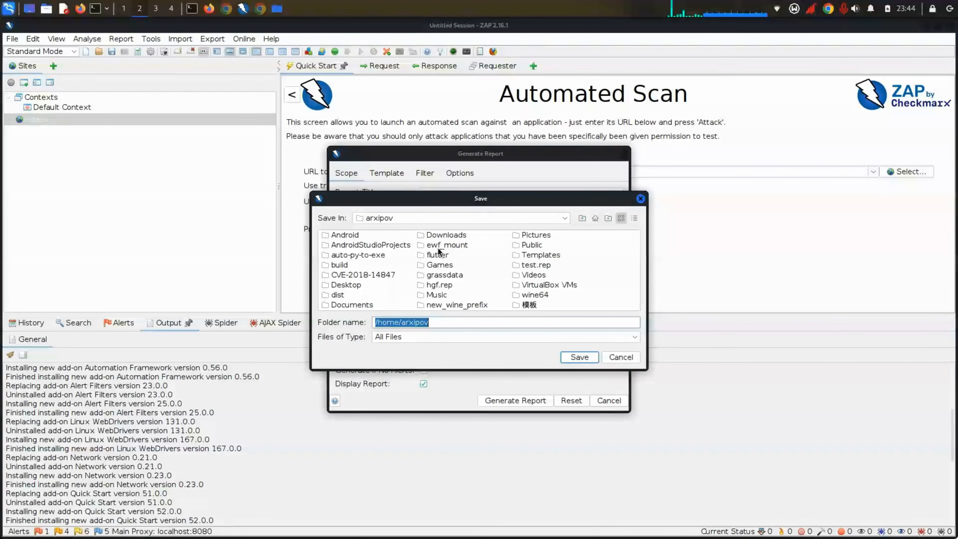
Step: Set the report directory to the Desktop/telegram folder
left_click(329, 285)
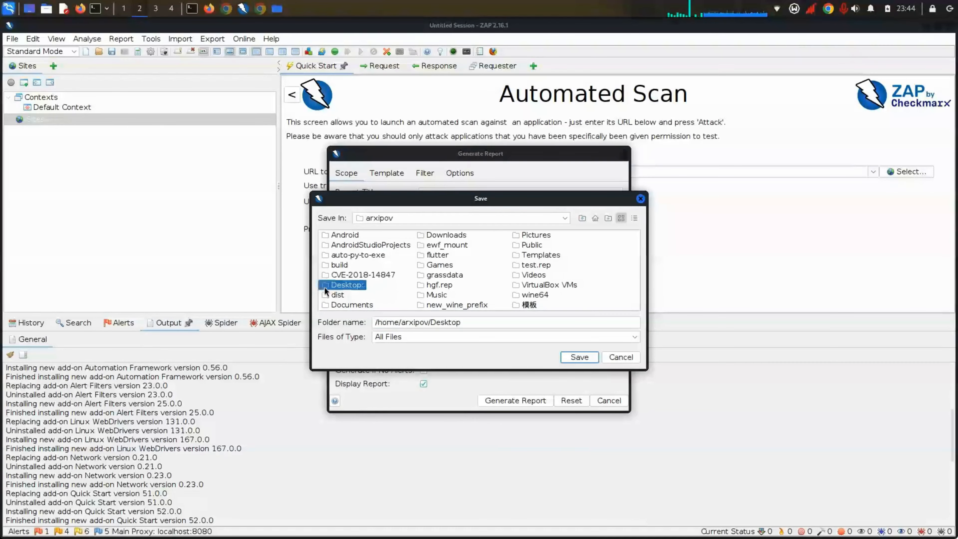
double_click(329, 285)
double_click(381, 257)
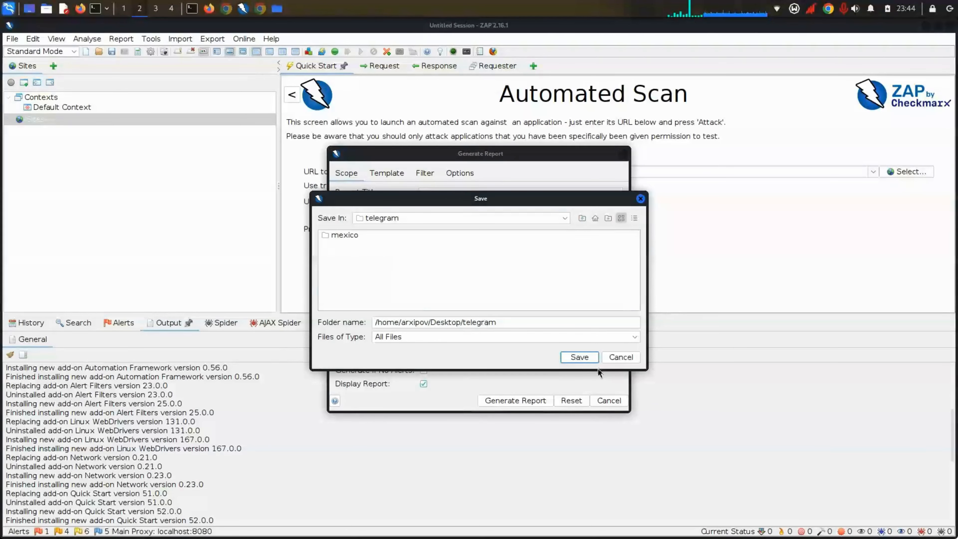
left_click(579, 357)
Step: Tick Generate If No Alerts and generate the ic3bro_new.html report
left_click(523, 399)
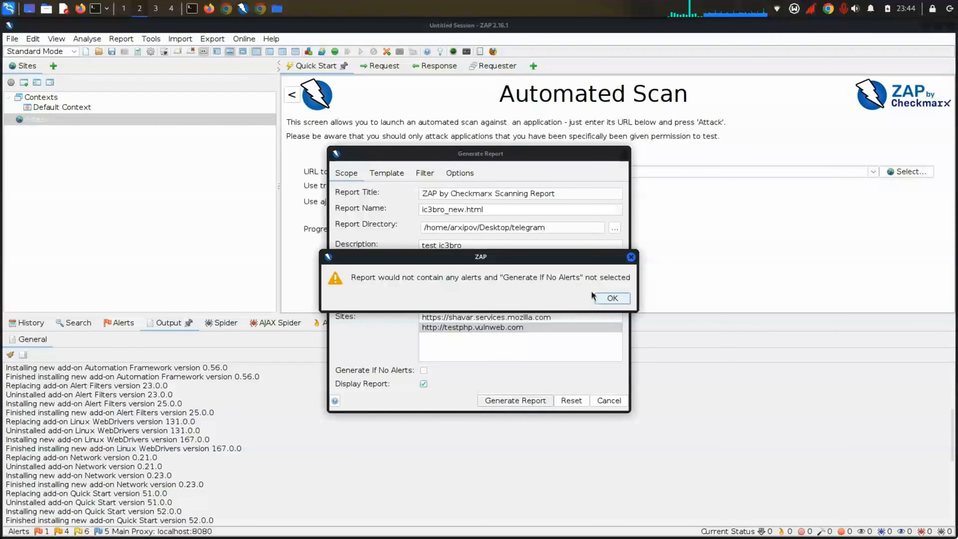
left_click(602, 297)
left_click(424, 369)
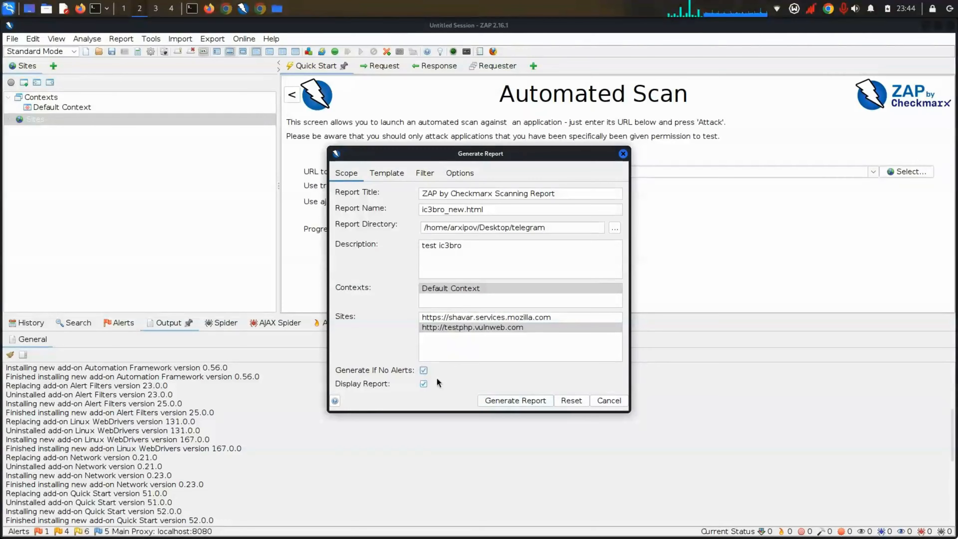
left_click(509, 401)
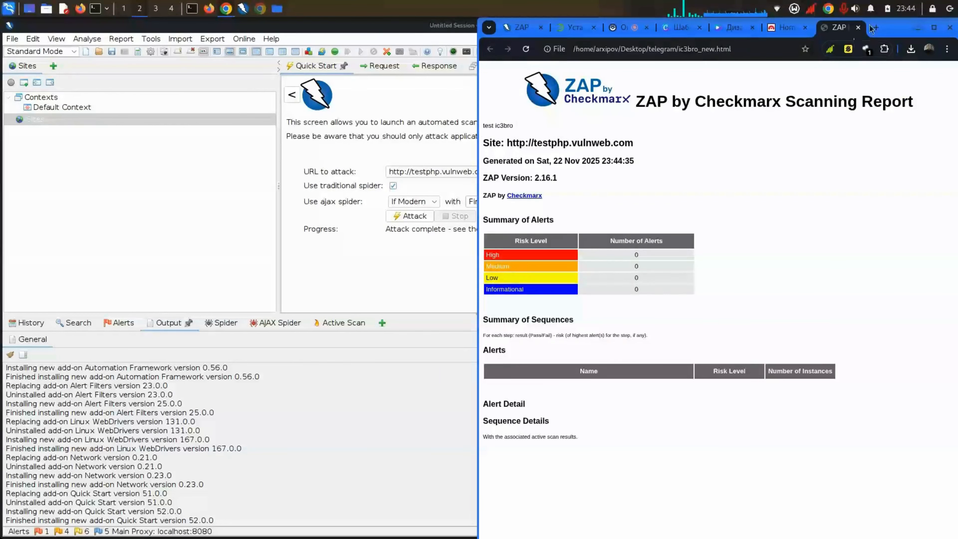
Step: Open ic3bro_new.html from the telegram folder in a maximized Chrome window
left_click(858, 27)
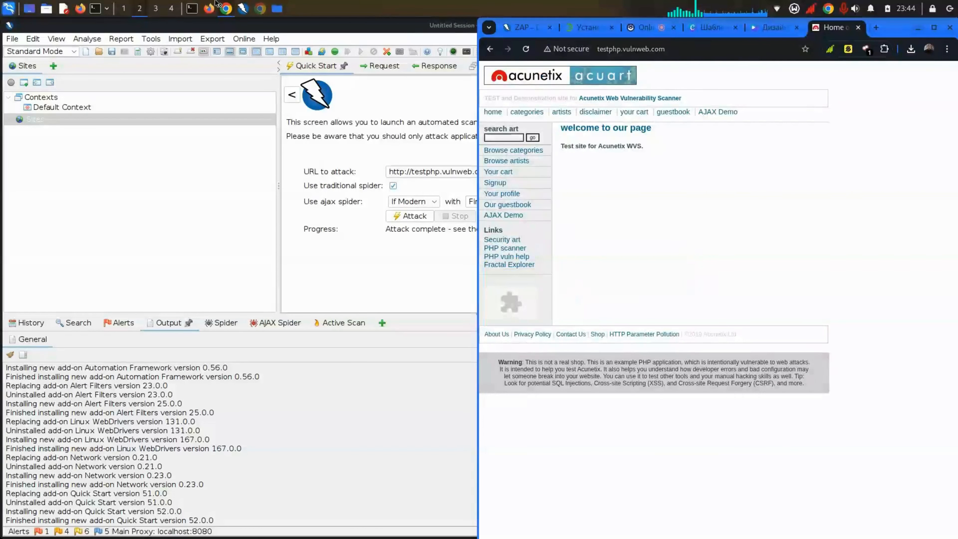
left_click(277, 9)
left_click(214, 176)
double_click(185, 109)
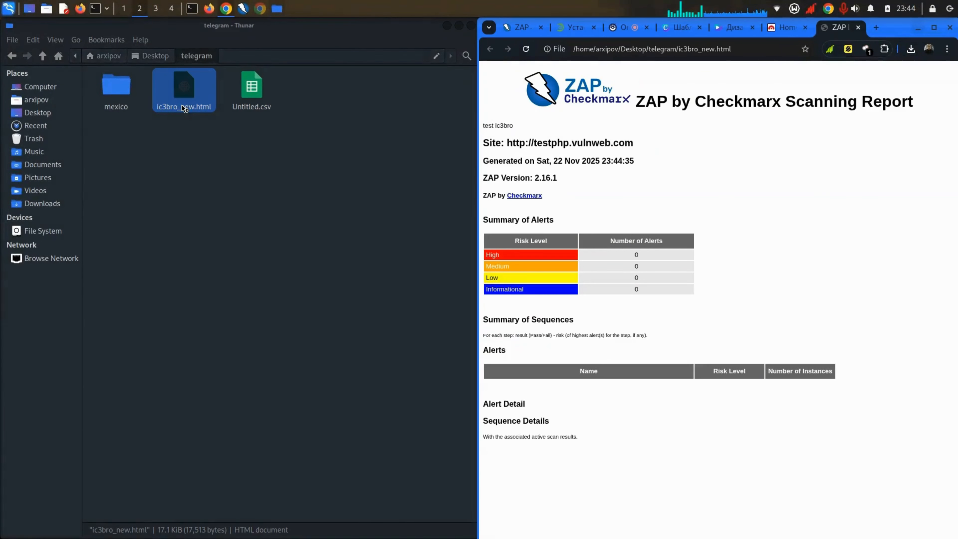
double_click(869, 29)
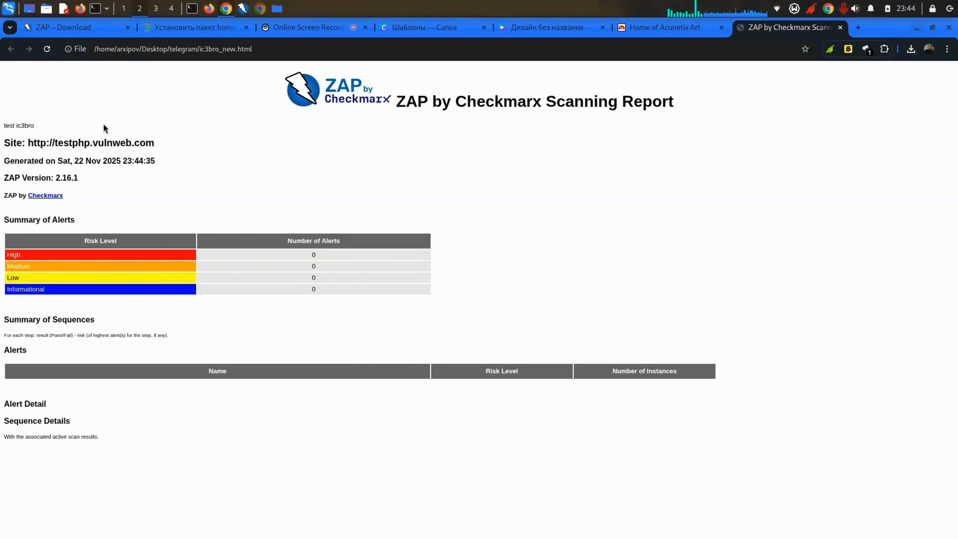
Step: Read the report heading and the alert summary showing zero alerts per risk level
left_click_drag(245, 89, 332, 137)
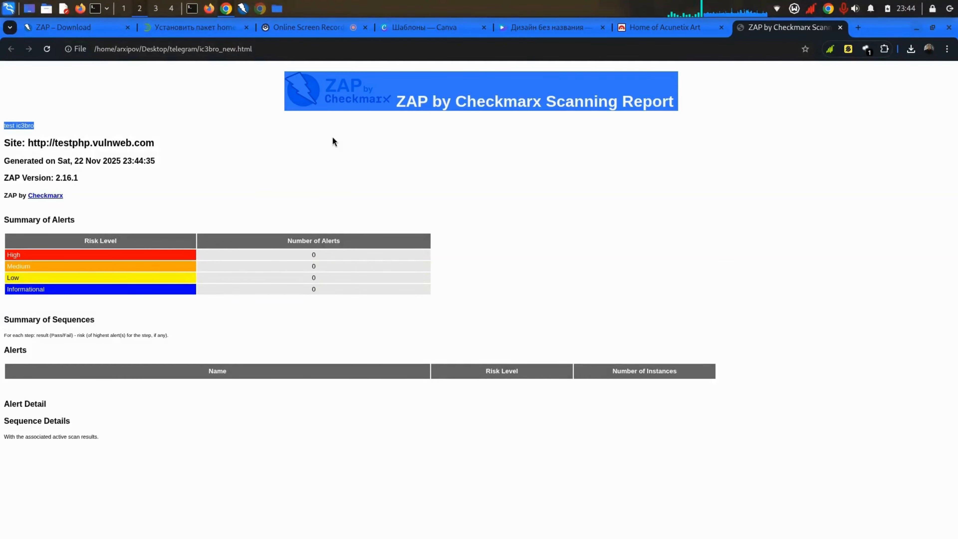
double_click(332, 137)
triple_click(496, 101)
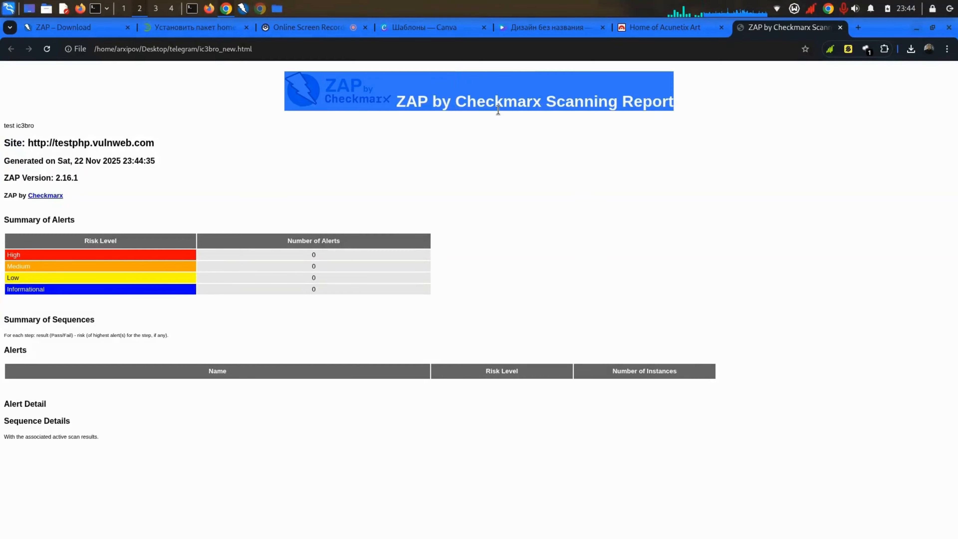
left_click(285, 200)
mouse_move(303, 243)
left_mouse_down()
mouse_move(311, 293)
mouse_move(297, 258)
left_mouse_up()
left_click(256, 264)
double_click(111, 291)
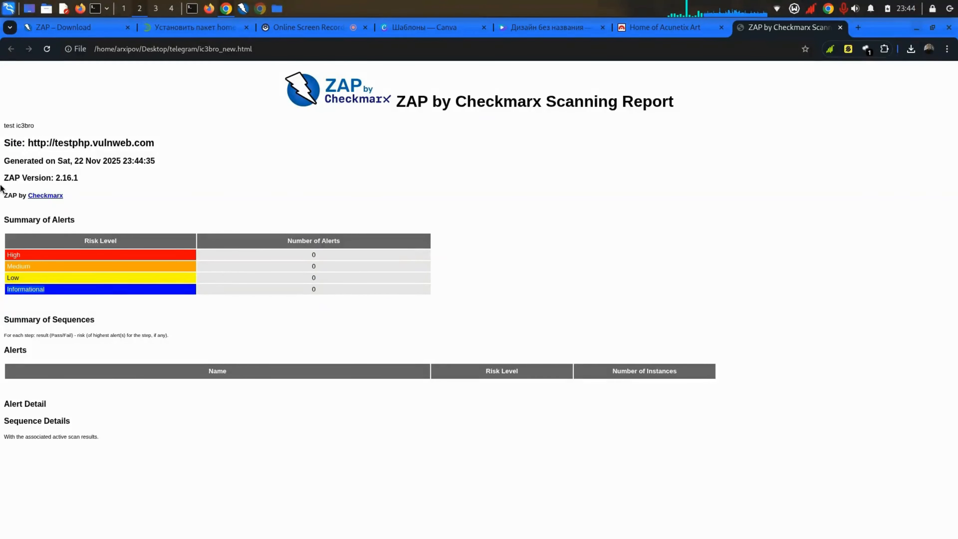
Step: Close the report tab, snap Chrome to the right half, and return to ZAP
left_click(839, 28)
left_click_drag(875, 24, 641, 4)
left_click(533, 34)
left_click(649, 29)
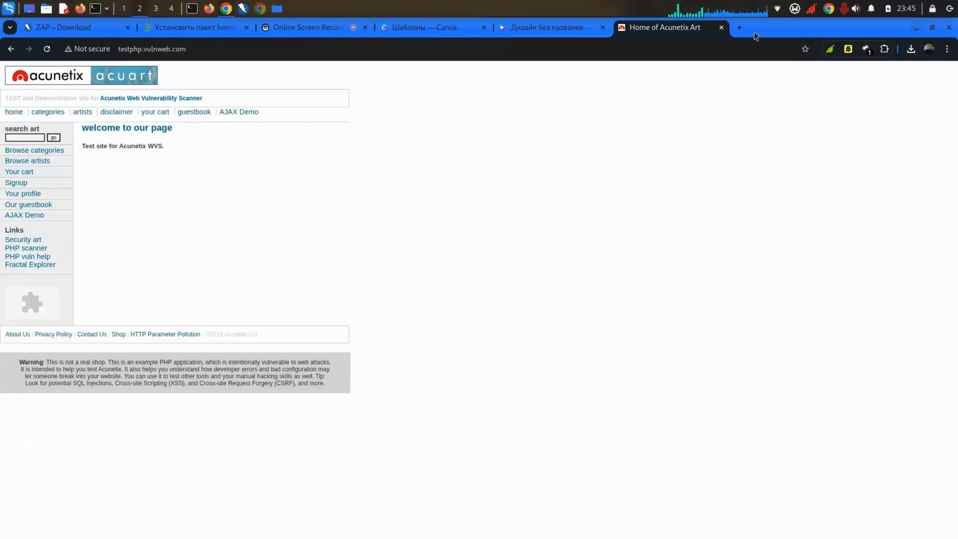
left_click_drag(753, 32, 953, 226)
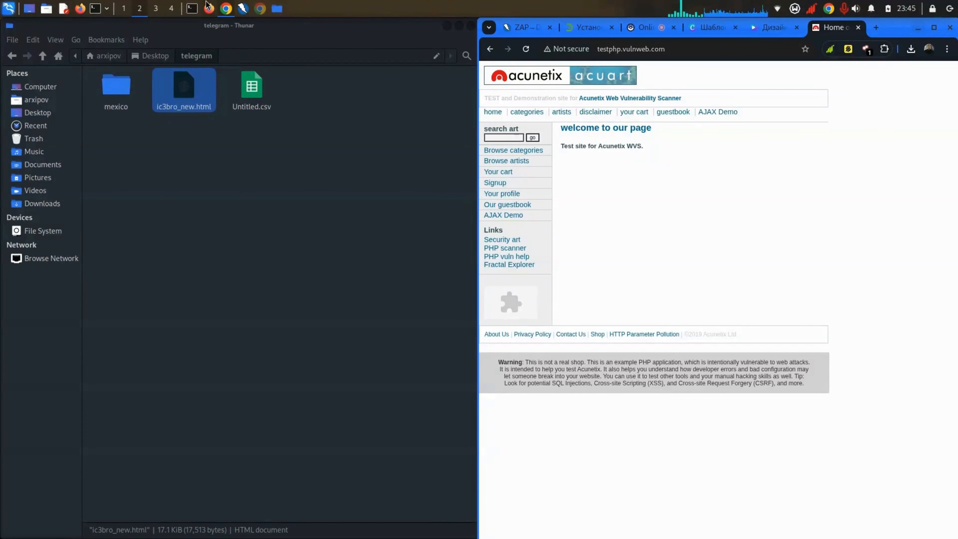
left_click(242, 8)
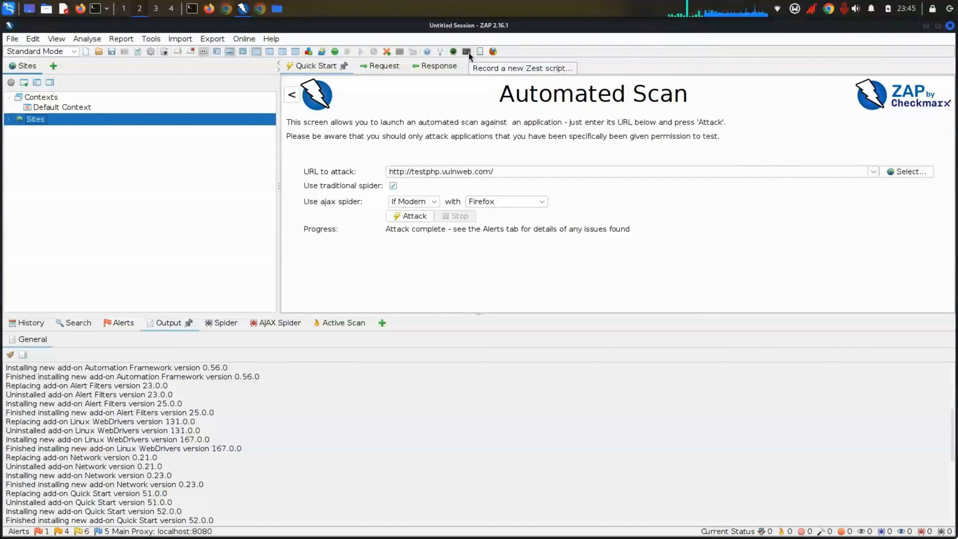
Step: Generate a new report using the Modern HTML Report template with themes and options
left_click(481, 52)
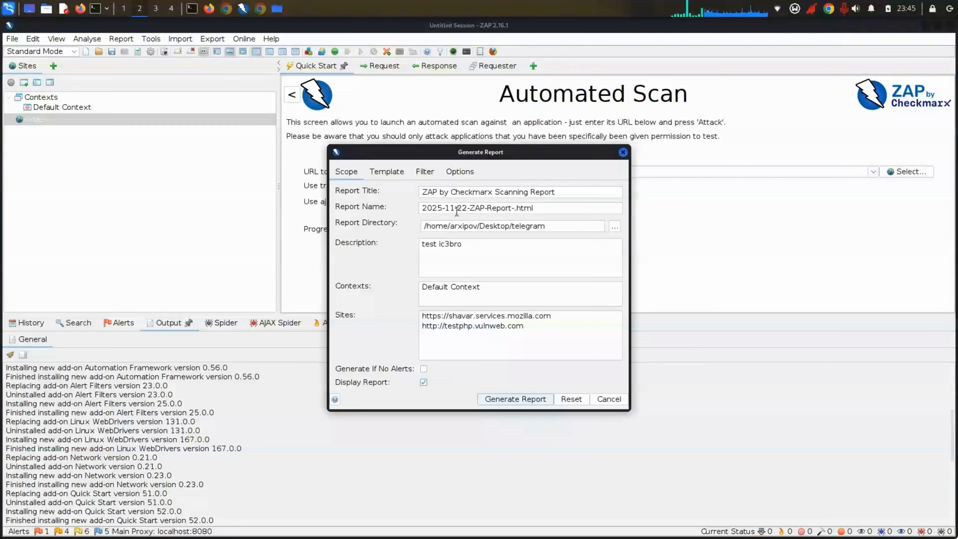
left_click(397, 173)
left_click(419, 192)
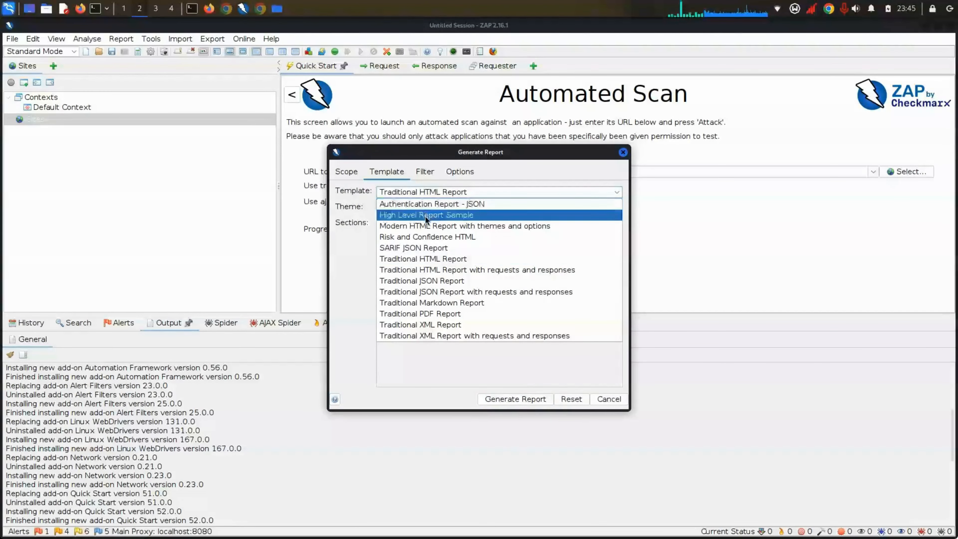
left_click(428, 228)
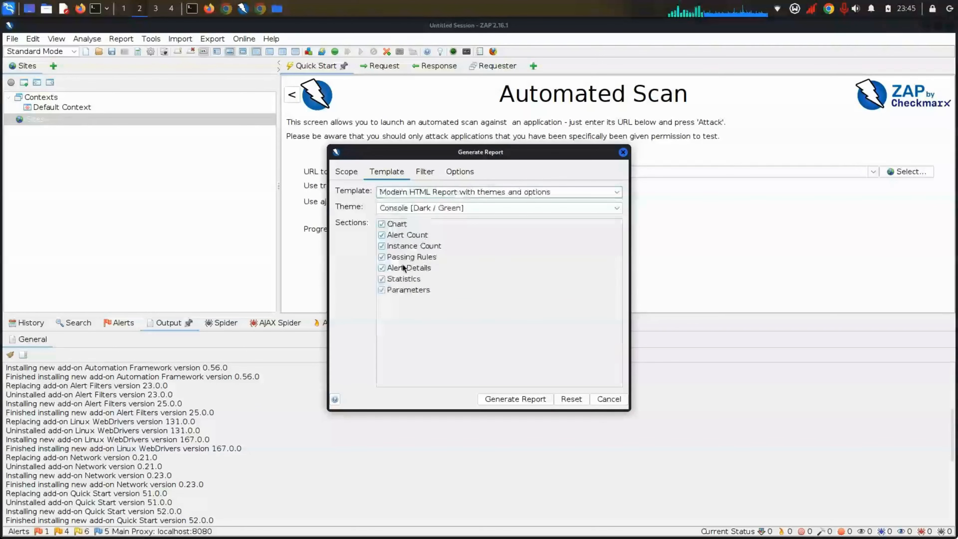
left_click(542, 399)
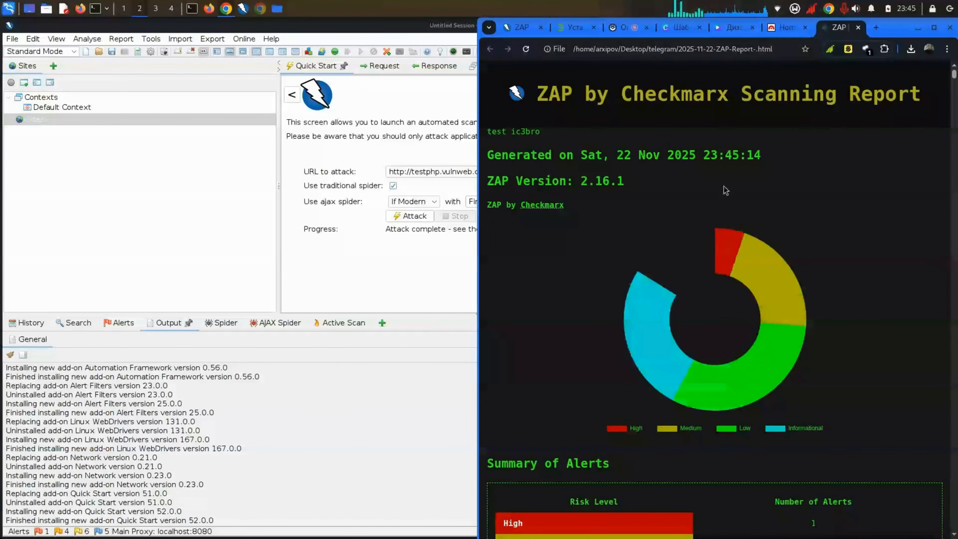
Step: Maximize Chrome and highlight the ZAP report's title line, including the word Checkmarx
scroll(720, 175, "down", 5)
scroll(750, 136, "up", 5)
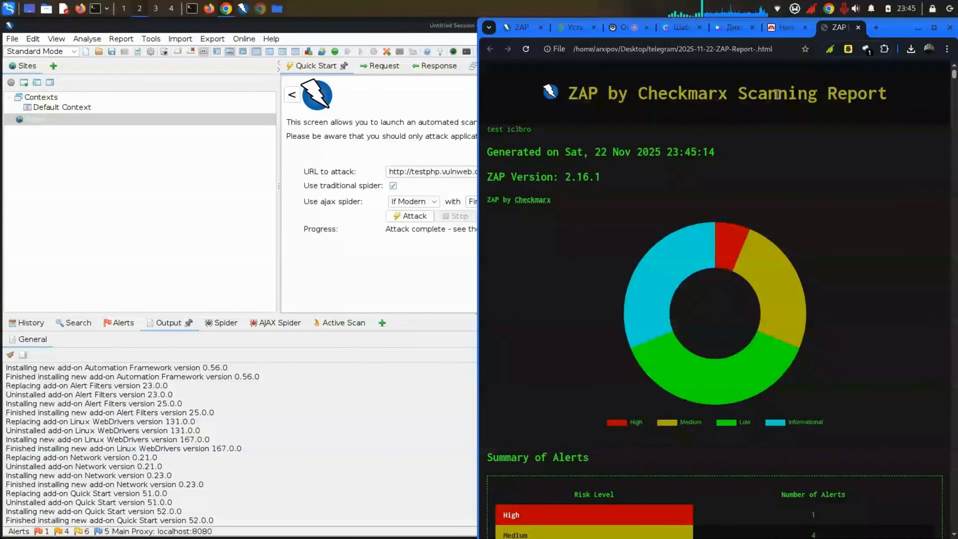
double_click(889, 23)
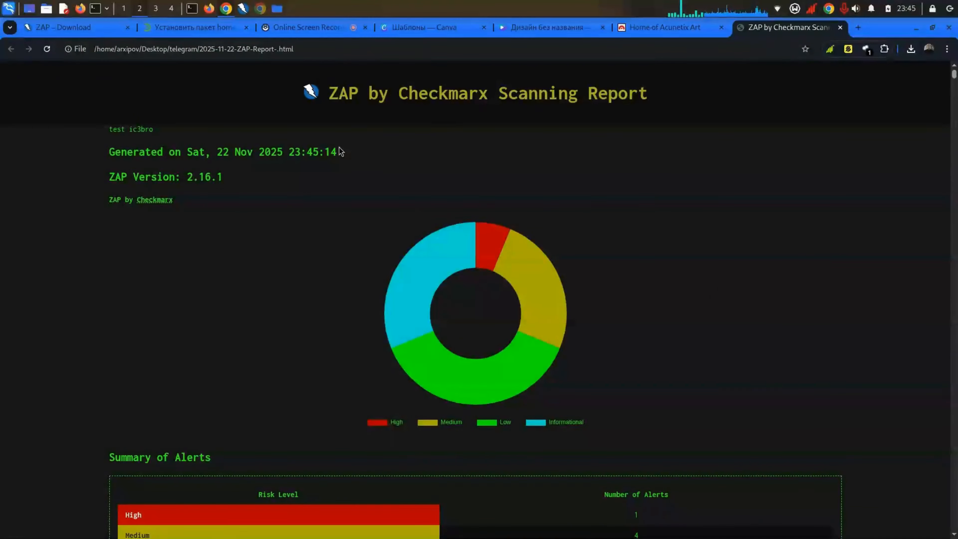
triple_click(199, 176)
left_click(198, 177)
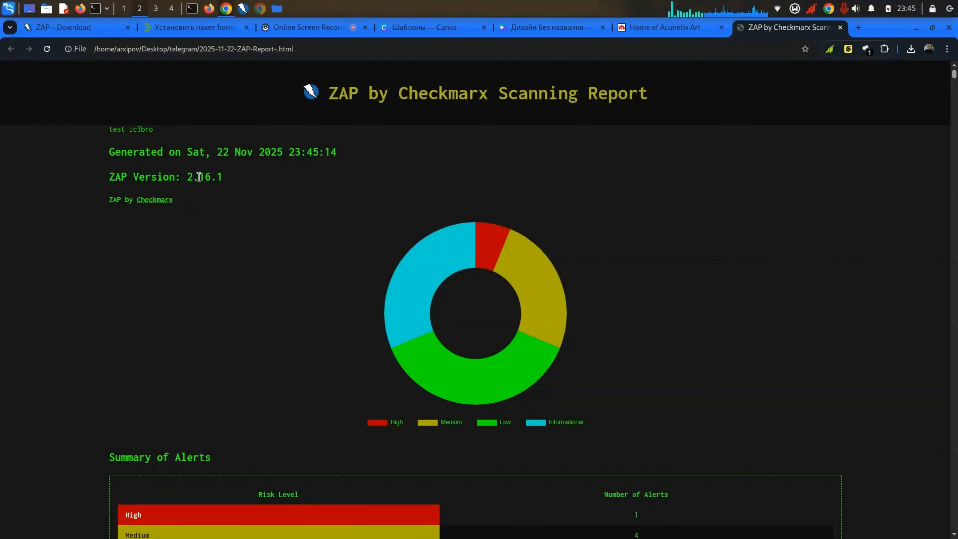
triple_click(403, 93)
left_click_drag(288, 91, 483, 113)
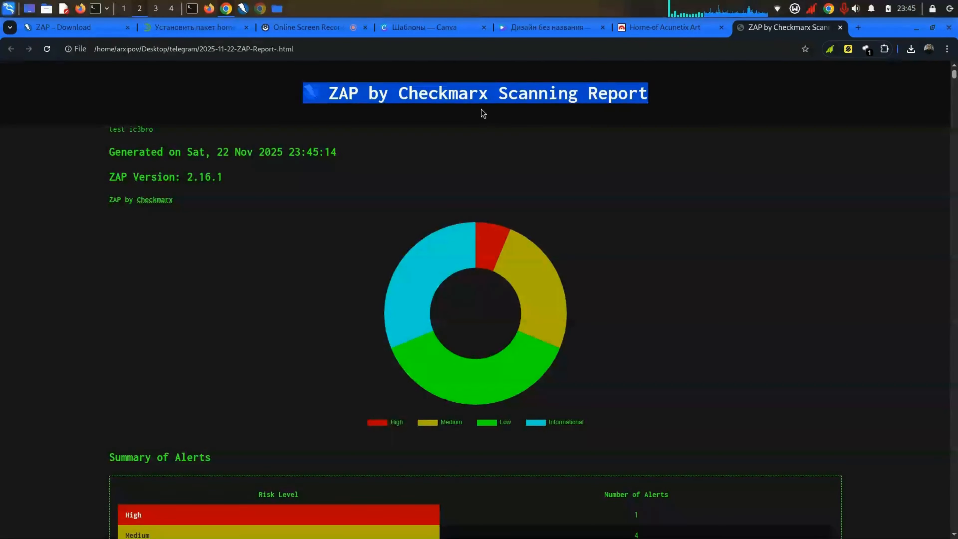
left_click(482, 113)
triple_click(482, 113)
left_click(482, 114)
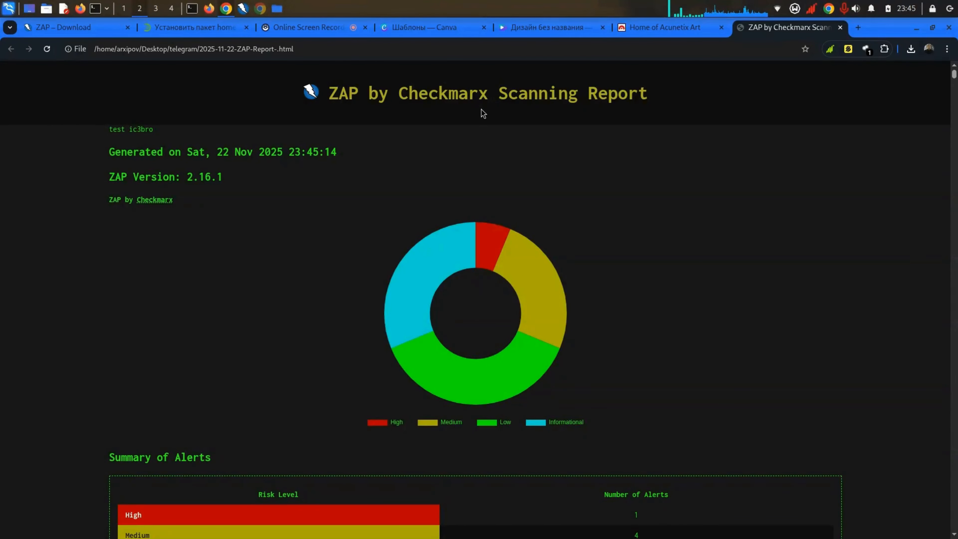
double_click(454, 94)
left_click(454, 94)
Step: Highlight the generation date, time 23:45:14 and ZAP version 2.16.1 lines in the header
triple_click(219, 156)
triple_click(219, 157)
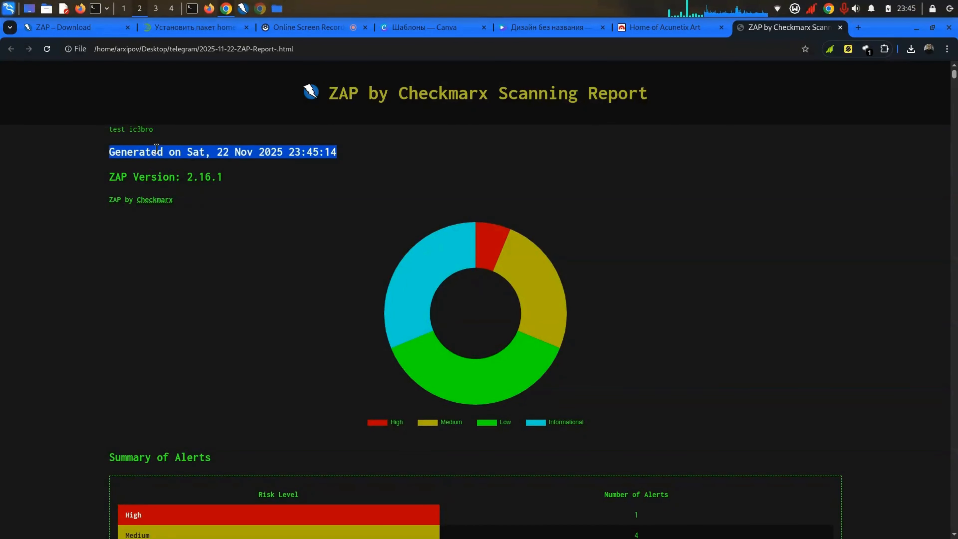
left_click(156, 148)
double_click(234, 143)
double_click(229, 151)
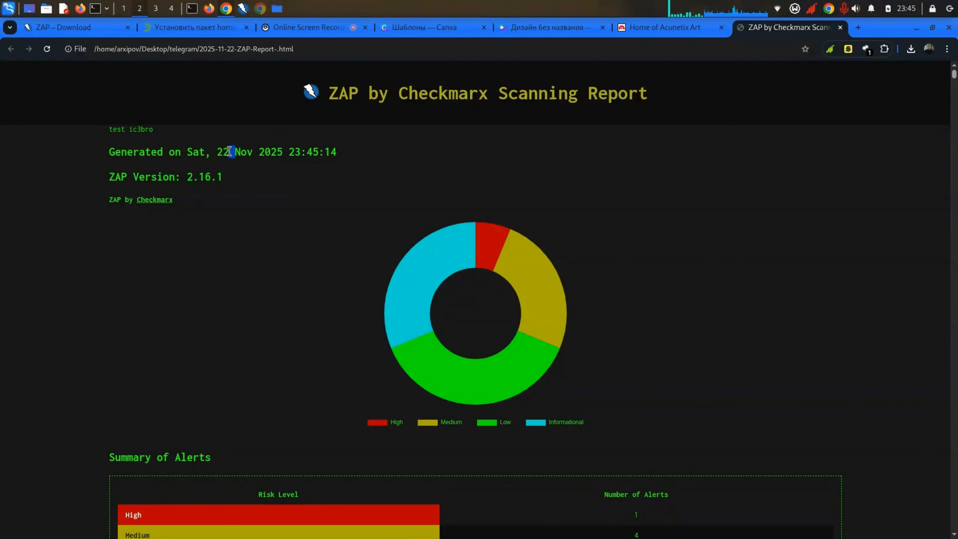
double_click(275, 146)
double_click(294, 161)
double_click(285, 154)
left_click_drag(285, 154, 251, 163)
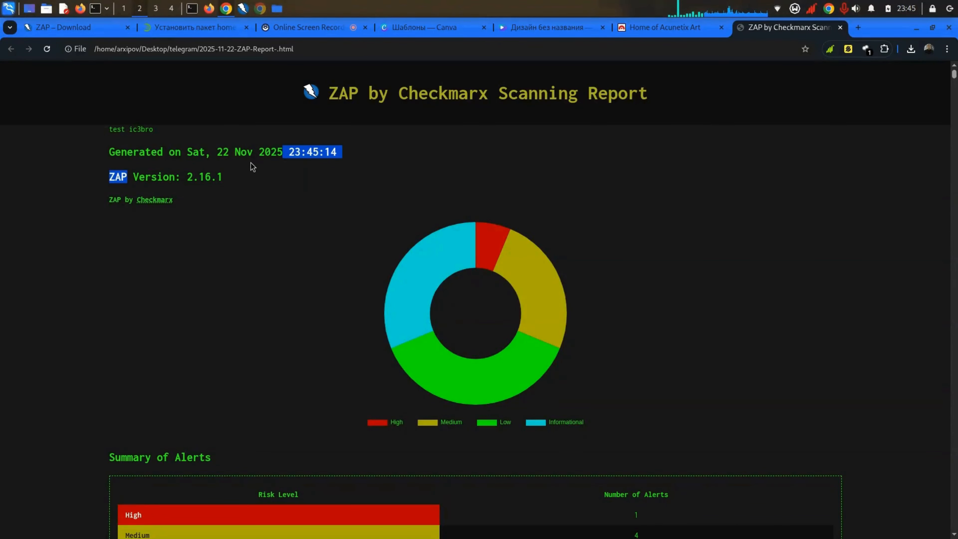
left_click(245, 152)
double_click(244, 151)
left_click(246, 152)
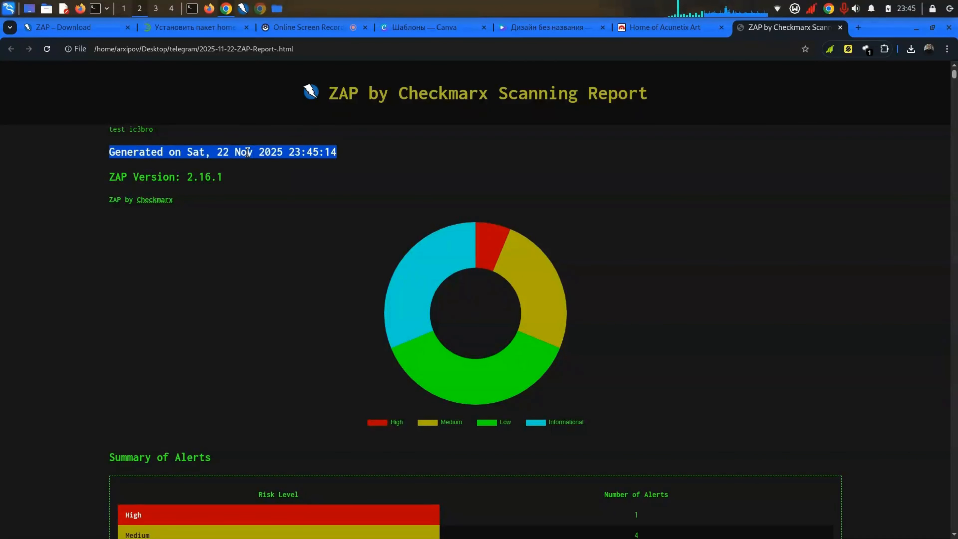
left_click(196, 142)
scroll(196, 141, "down", 1)
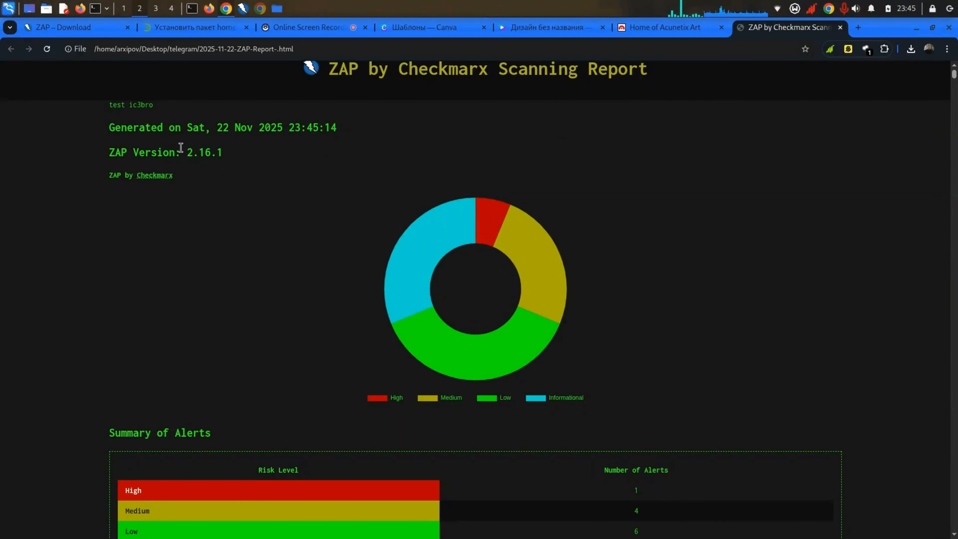
double_click(181, 148)
double_click(163, 151)
double_click(199, 147)
left_click(120, 143)
Step: Inspect the risk chart's red slice, then scroll past Summary of Alerts to the Alerts table
scroll(121, 143, "down", 4)
scroll(319, 153, "up", 2)
mouse_move(485, 161)
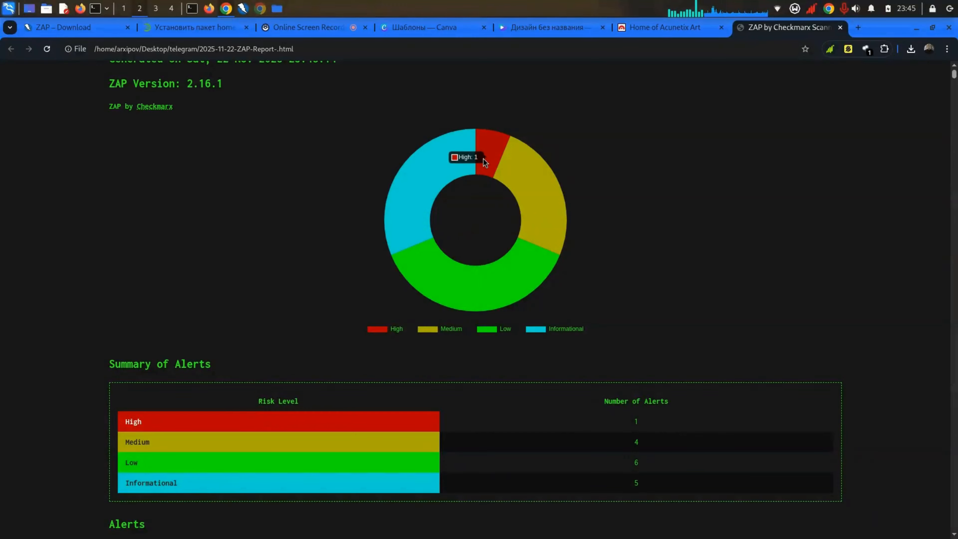
scroll(387, 197, "down", 3)
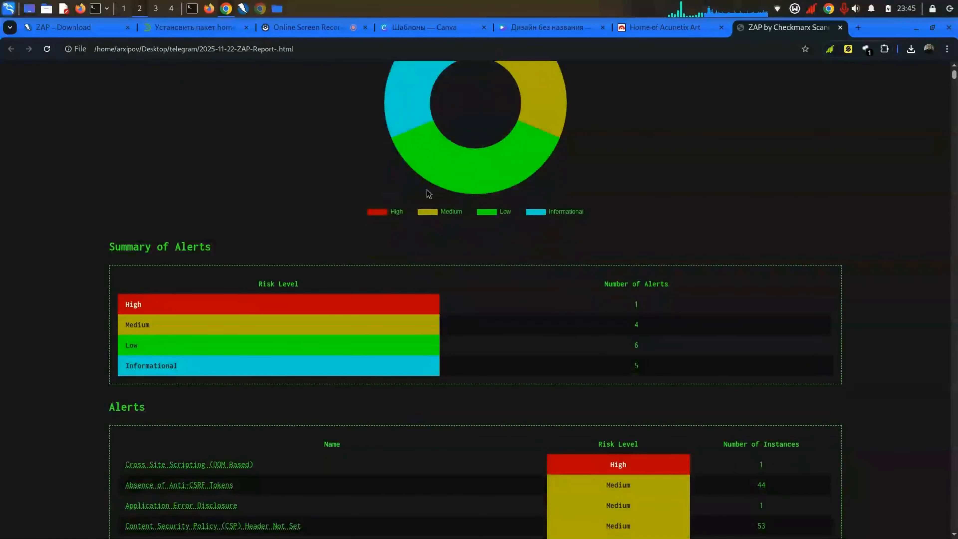
scroll(427, 193, "up", 4)
mouse_move(491, 185)
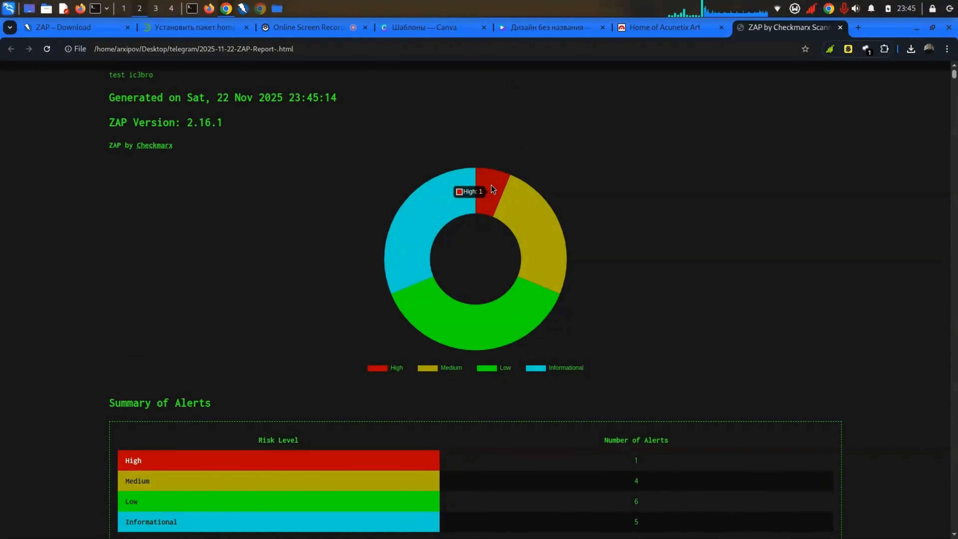
scroll(459, 207, "down", 3)
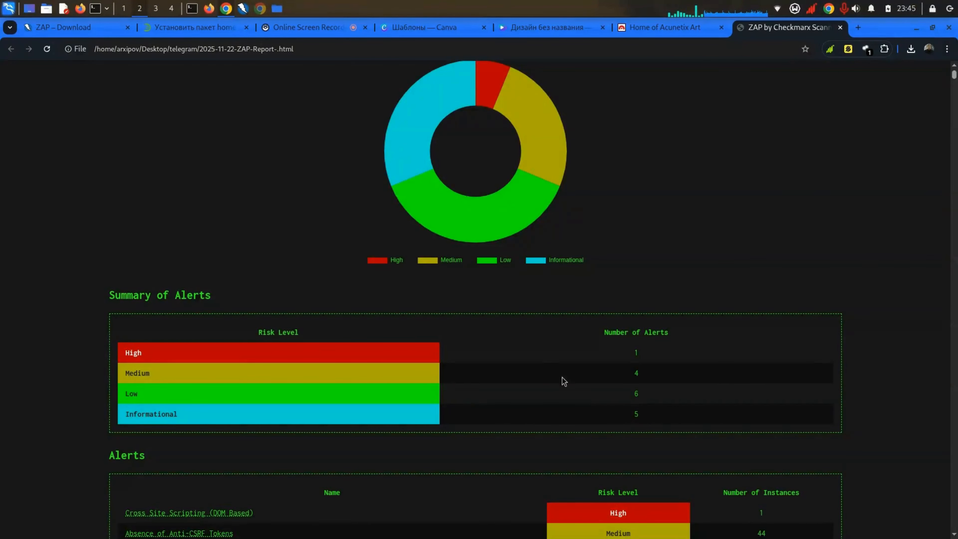
scroll(550, 371, "down", 3)
double_click(636, 309)
scroll(636, 308, "down", 6)
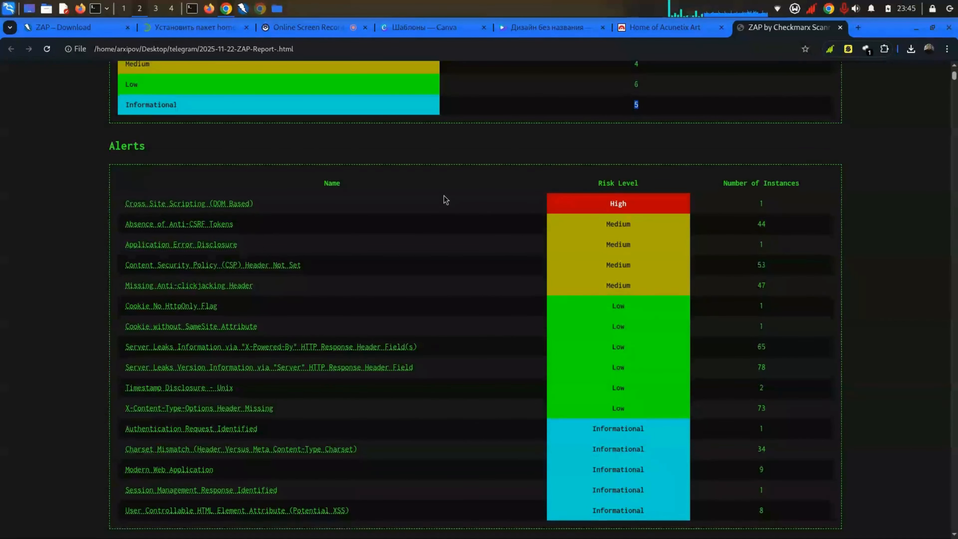
Step: Follow the Cross Site Scripting (DOM Based) link in the Alerts table
left_click(28, 235)
scroll(524, 209, "down", 1)
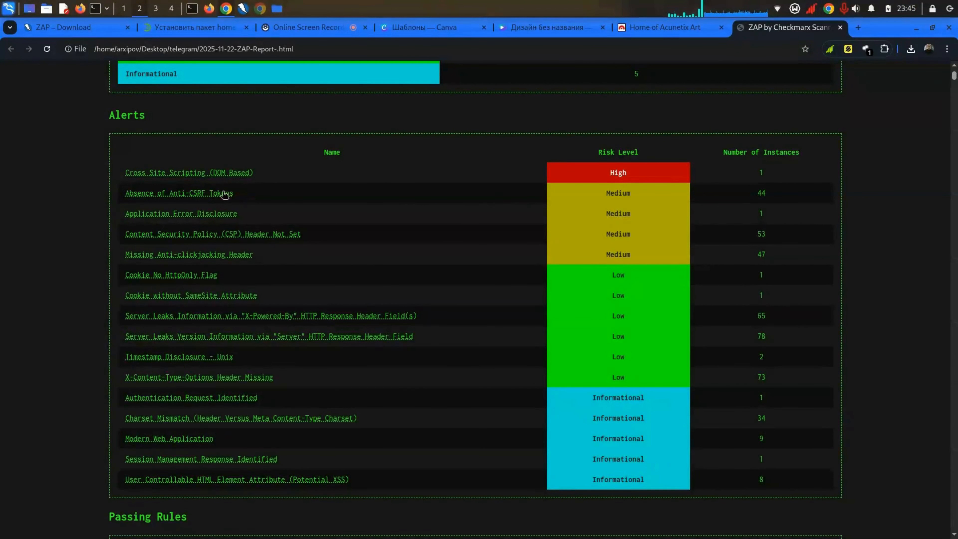
left_click(184, 174)
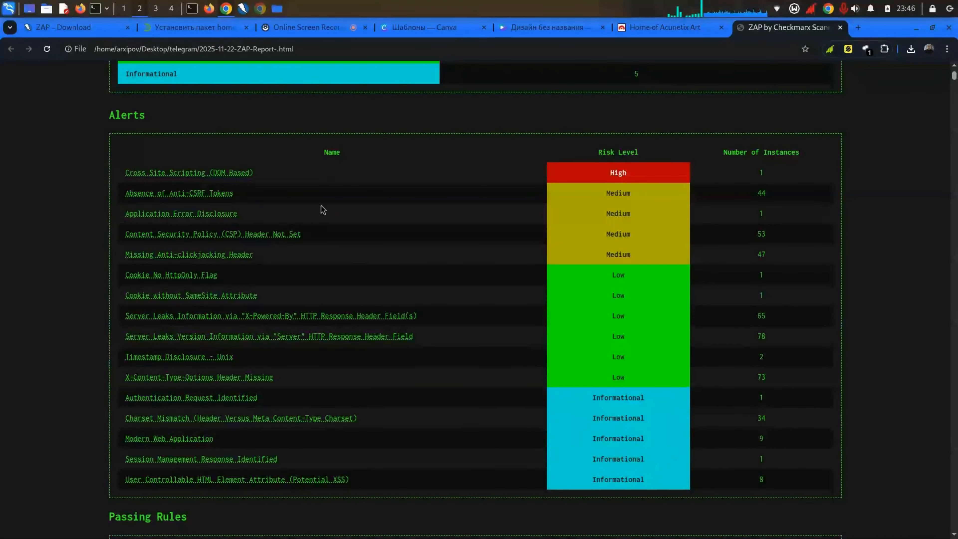
Step: Highlight the alert's High risk cell, then scroll through Passing Rules to Alert Detail
double_click(592, 171)
triple_click(720, 154)
left_click(744, 167)
scroll(747, 171, "down", 10)
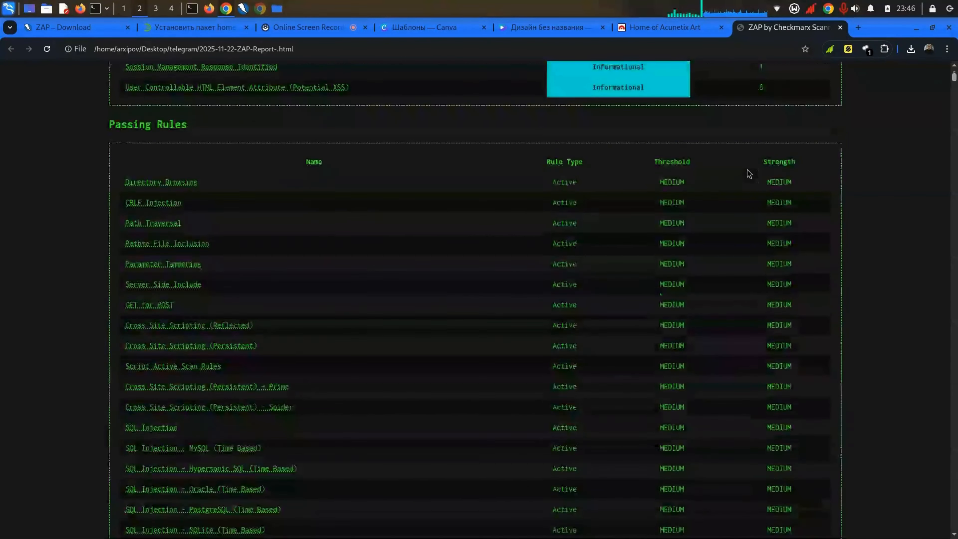
scroll(747, 172, "up", 1)
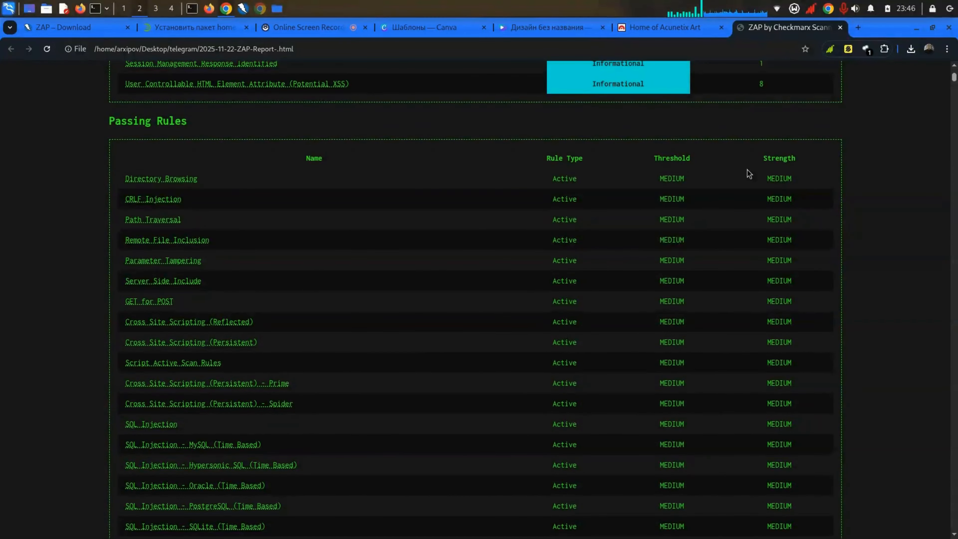
scroll(746, 169, "up", 1)
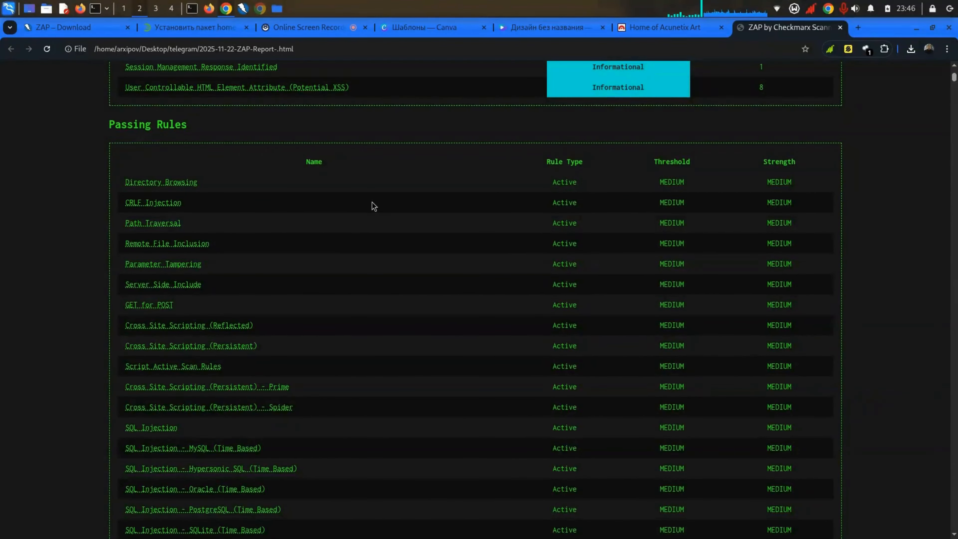
scroll(372, 201, "down", 15)
scroll(372, 202, "down", 10)
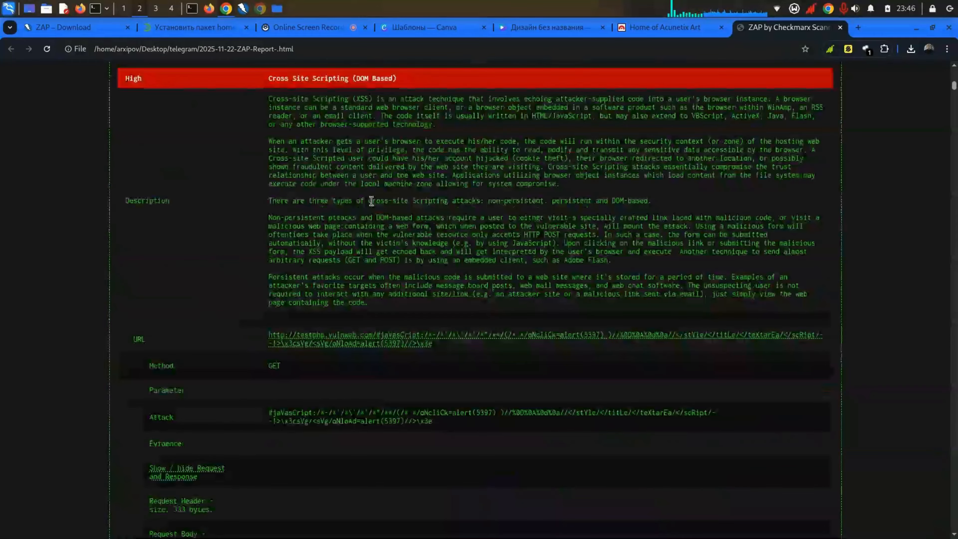
Step: Read the XSS description, highlighting its three-XSS-types sentence and When an attacker paragraph
scroll(372, 201, "up", 5)
scroll(372, 203, "up", 1)
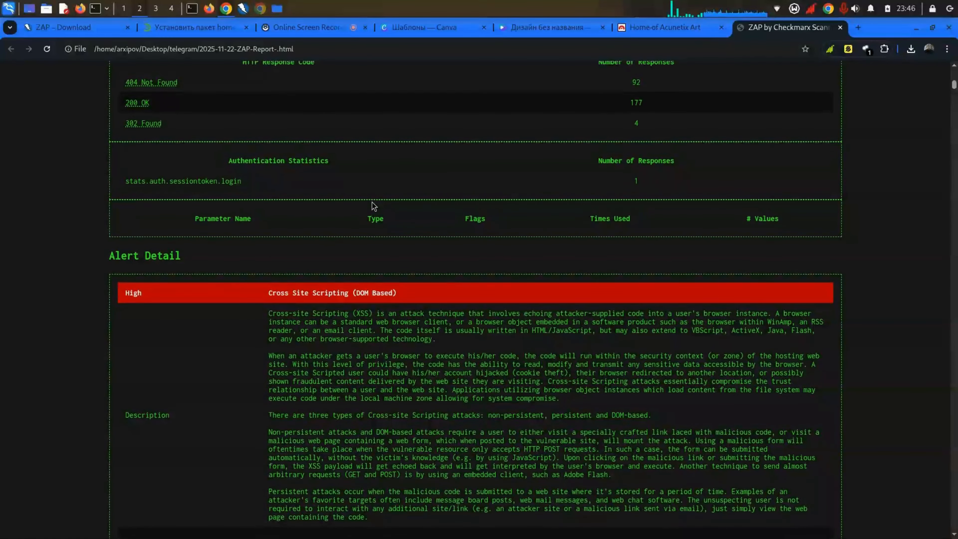
scroll(373, 206, "down", 2)
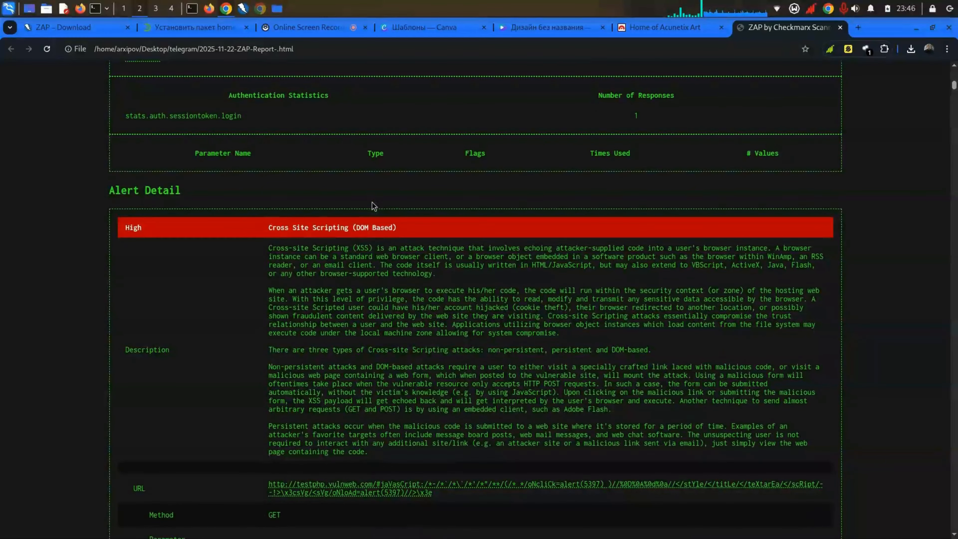
double_click(343, 249)
scroll(343, 249, "down", 1)
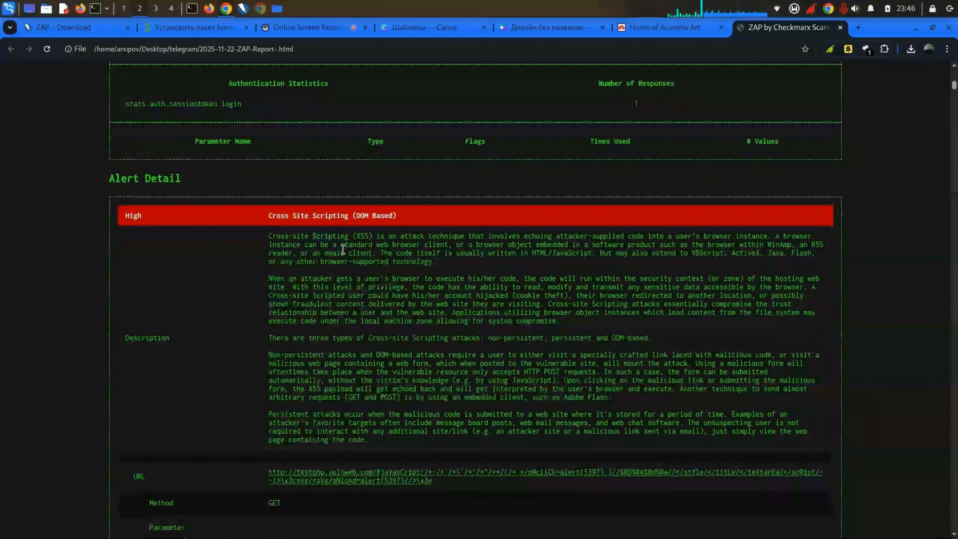
triple_click(343, 249)
scroll(343, 249, "down", 6)
scroll(343, 249, "up", 4)
triple_click(343, 249)
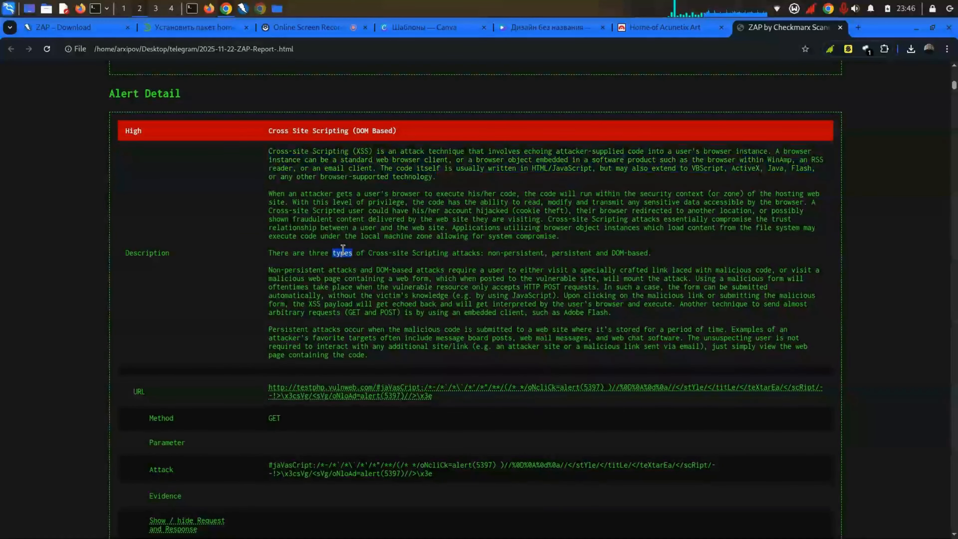
left_click(343, 232)
triple_click(345, 216)
left_click(346, 176)
Step: Highlight more of the XSS detail text, then bring up the attack URL's link options
scroll(347, 171, "down", 3)
scroll(346, 172, "up", 3)
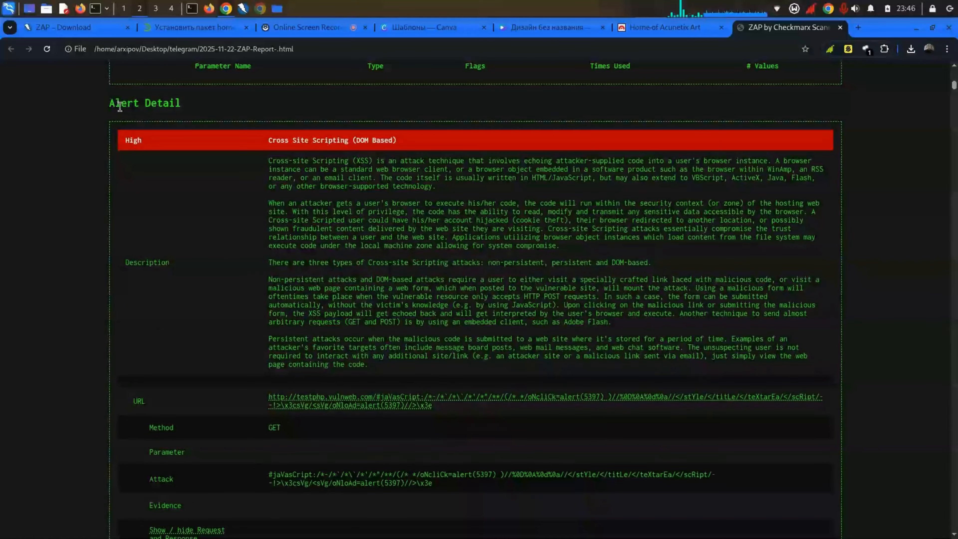
left_click_drag(112, 103, 181, 104)
left_click(206, 159)
left_click_drag(268, 169, 301, 170)
left_click_drag(268, 245, 296, 245)
left_click_drag(289, 281, 611, 322)
left_click(377, 302)
scroll(286, 373, "down", 1)
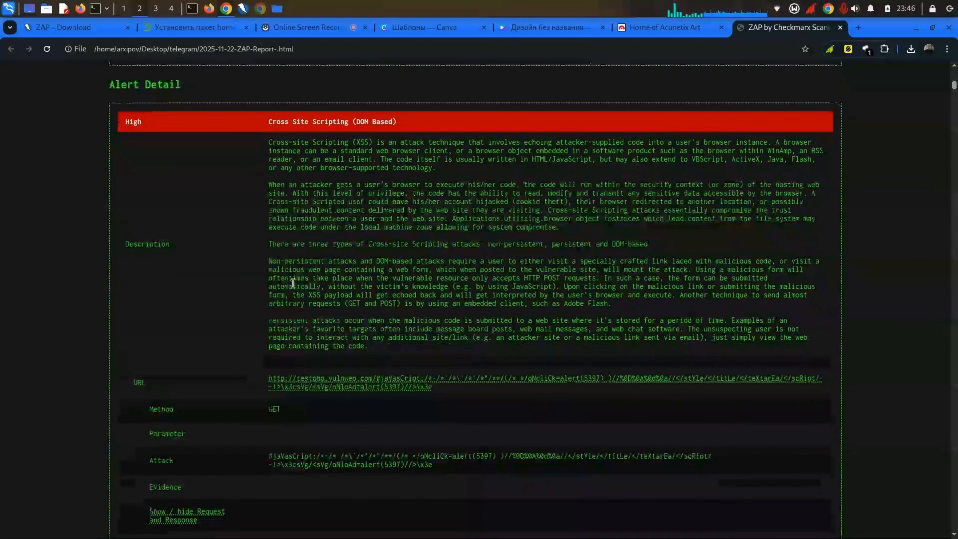
right_click(298, 382)
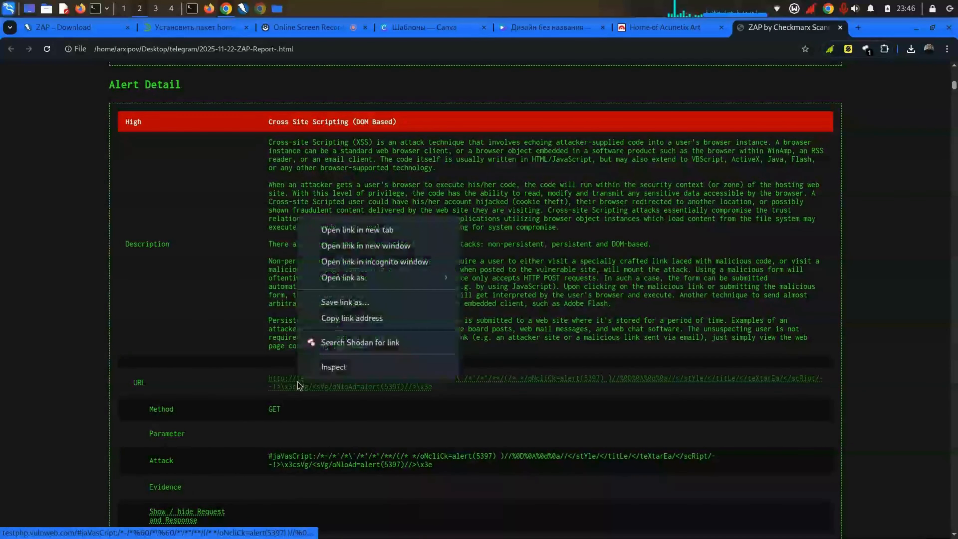
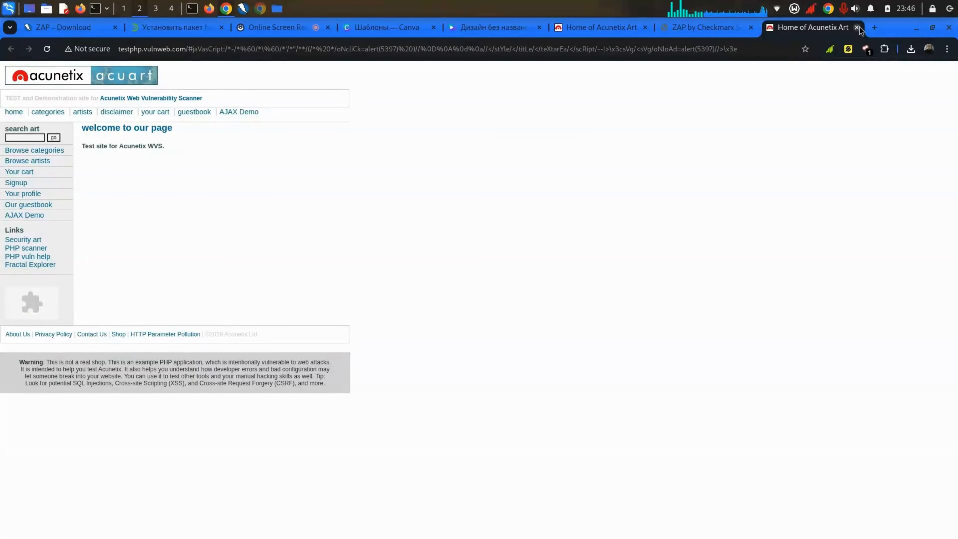
Step: Close the Acunetix test site tab and scroll the ZAP report to Report by ZAP and back to the top
left_click(856, 27)
scroll(491, 279, "down", 7)
left_click_drag(268, 323, 302, 409)
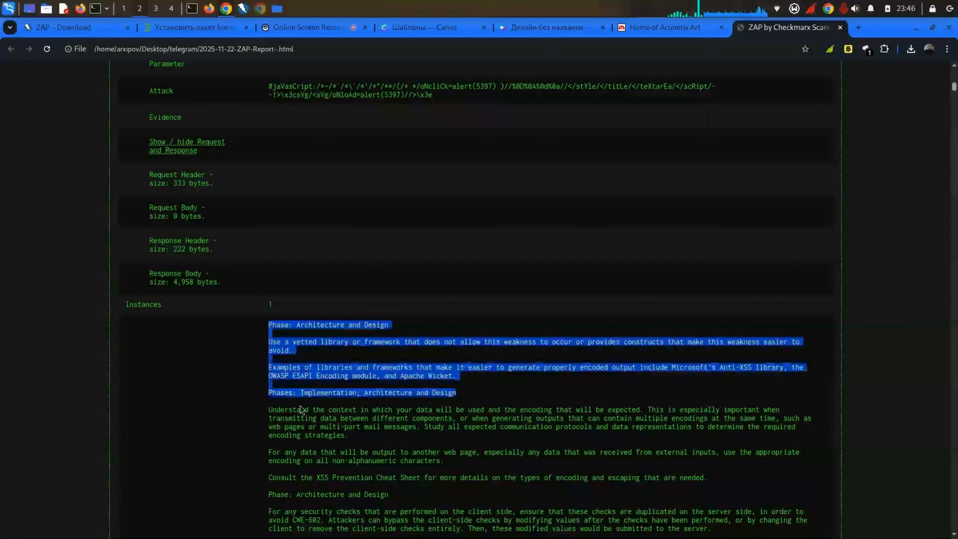
scroll(301, 410, "down", 20)
scroll(302, 409, "down", 5)
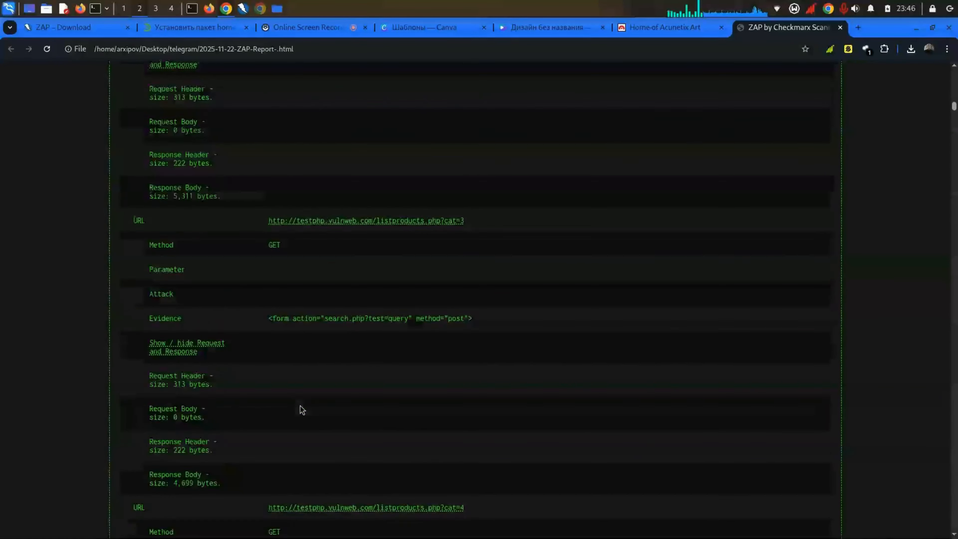
left_click_drag(953, 121, 863, 535)
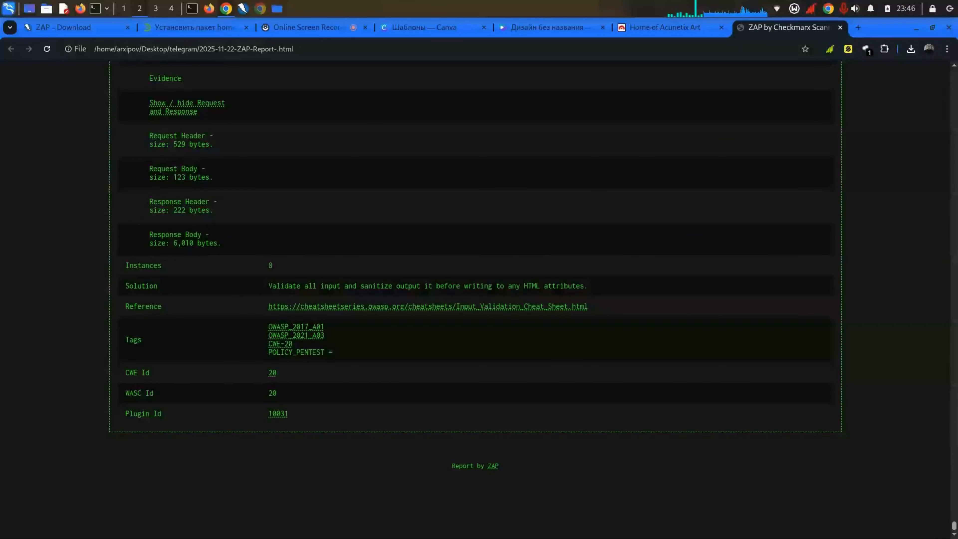
scroll(617, 391, "up", 8)
scroll(618, 372, "down", 7)
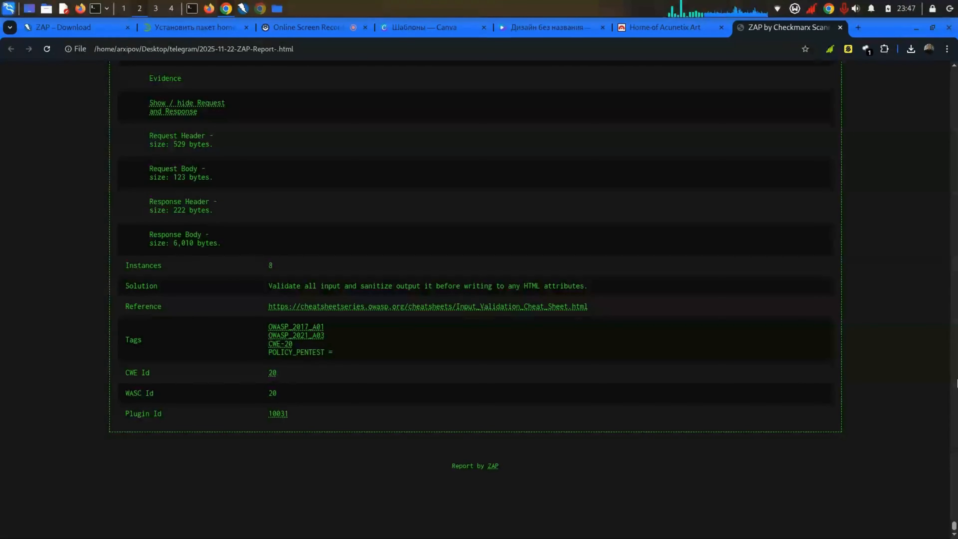
left_click_drag(954, 526, 951, 63)
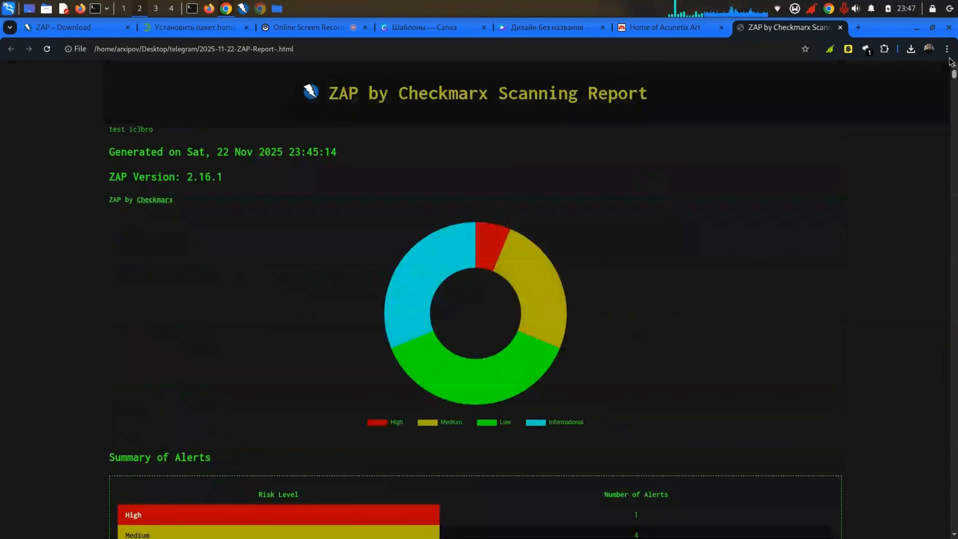
Step: Highlight the report title 'ZAP by Checkmarx Scanning Report', then close the report tab
left_click_drag(595, 160, 652, 101)
left_click(364, 90)
left_click(662, 94)
left_click(337, 85)
left_click(657, 105)
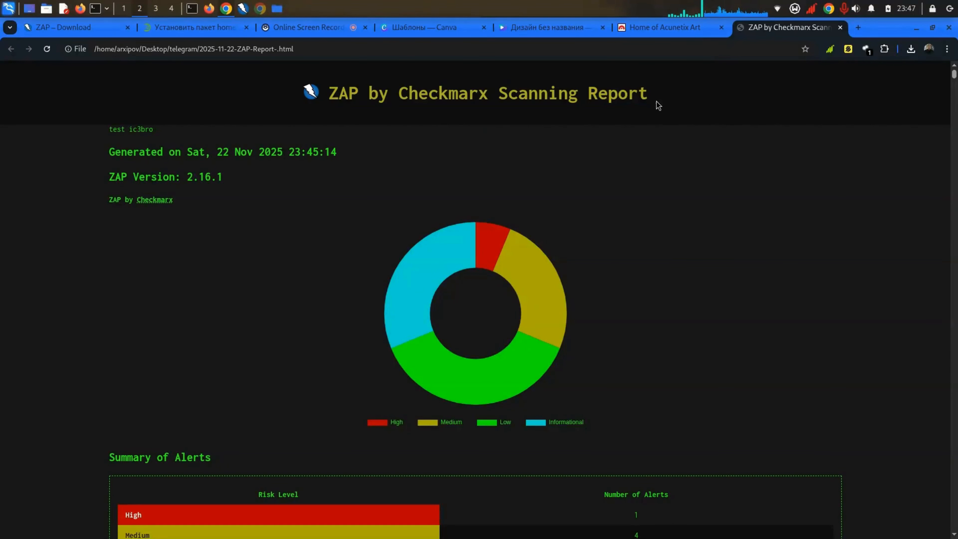
left_click_drag(274, 113, 325, 92)
left_click(331, 93)
left_click(652, 101)
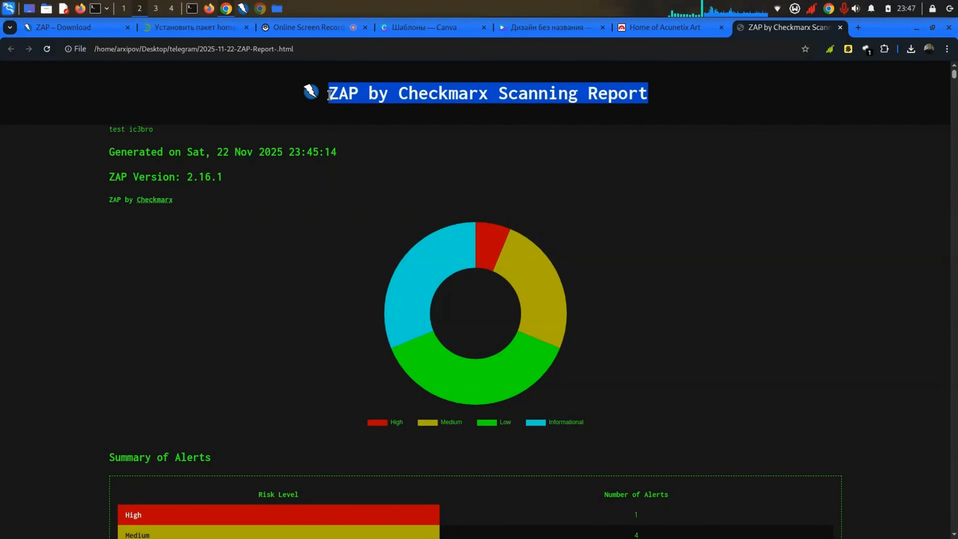
left_click(330, 94)
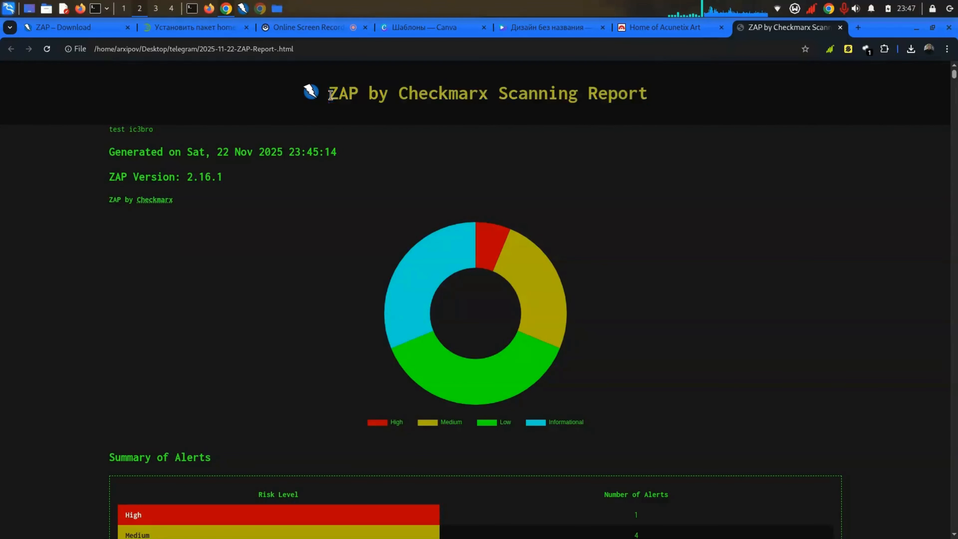
left_click(839, 28)
Step: Back in ZAP, expand the Alerts (16) tree, headed by Cross Site Scripting (DOM Based)
left_click(243, 8)
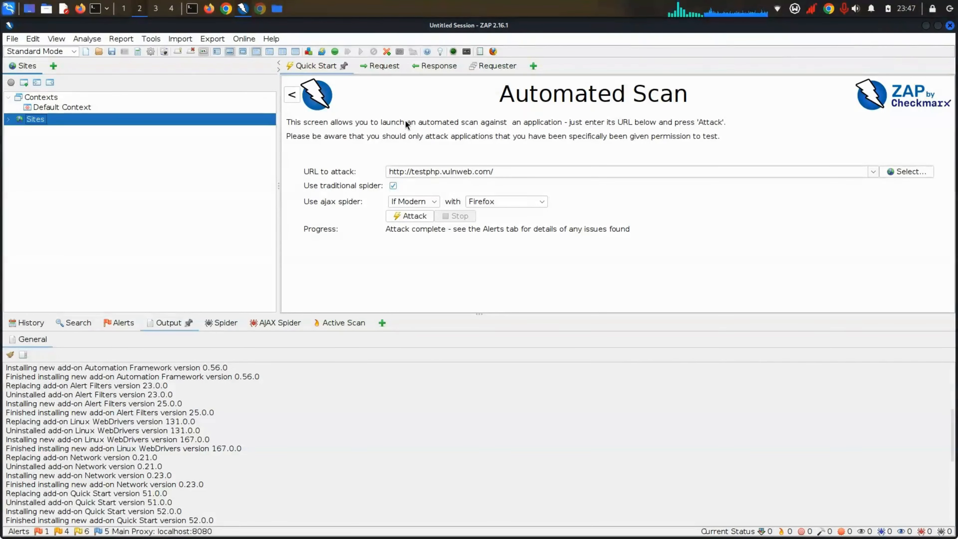
left_click(123, 323)
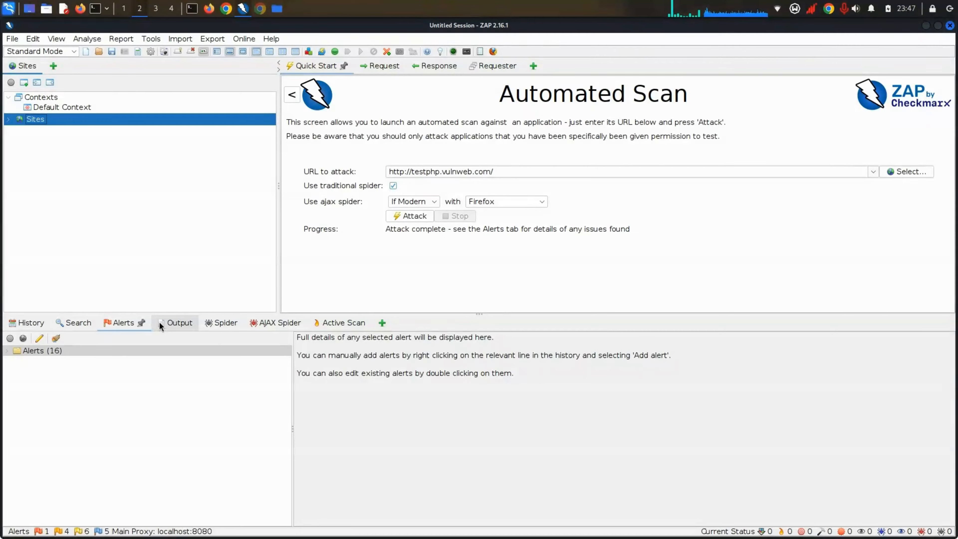
left_click(8, 351)
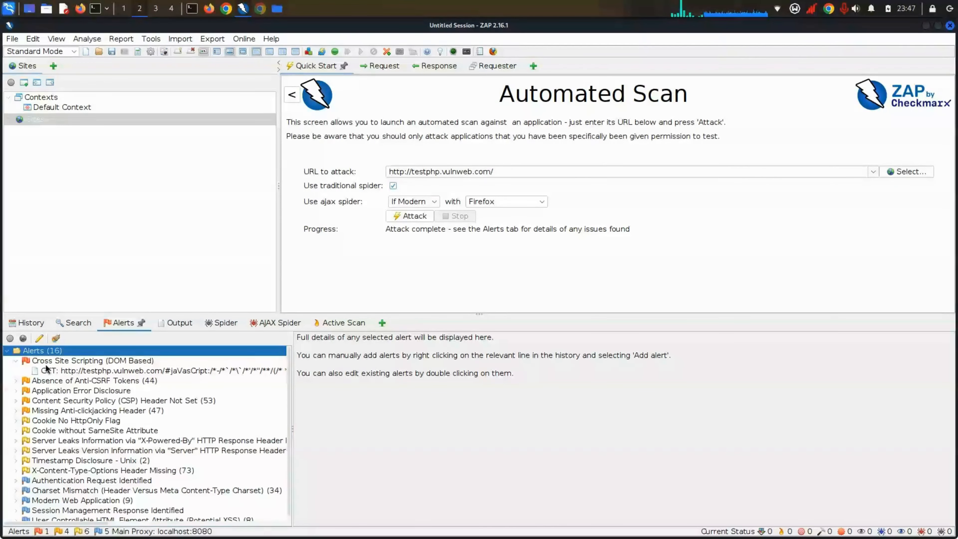
left_click(17, 361)
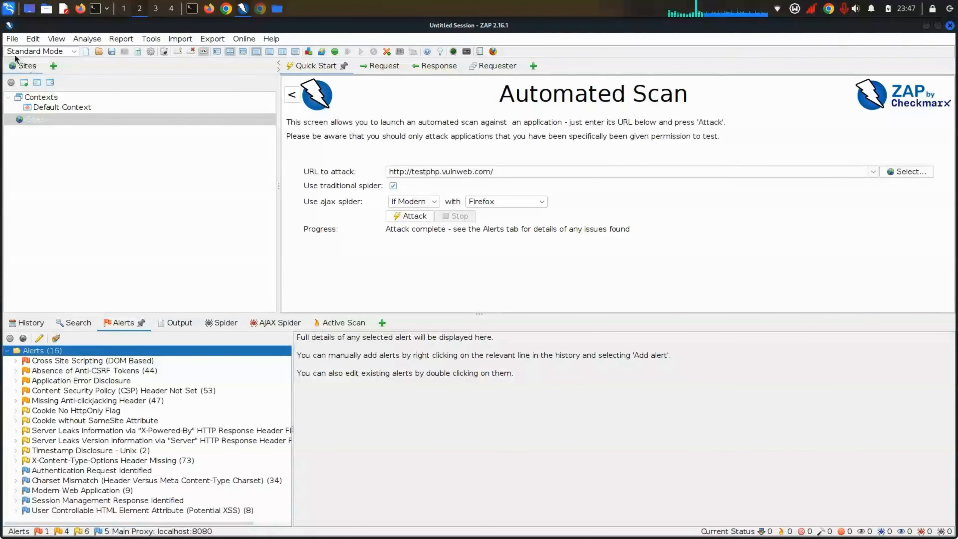
Step: Switch ZAP to ATTACK mode through Edit > ZAP Mode
left_click(27, 38)
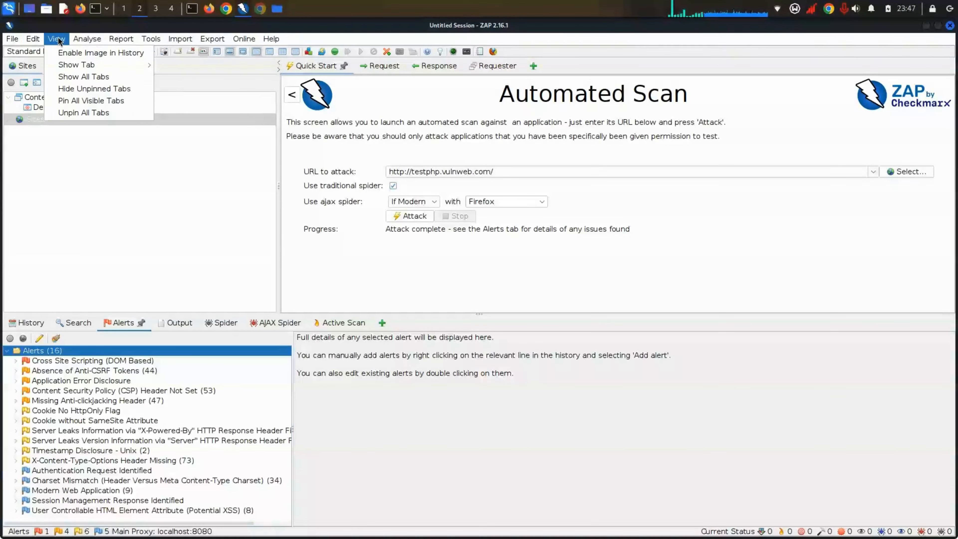
mouse_move(56, 53)
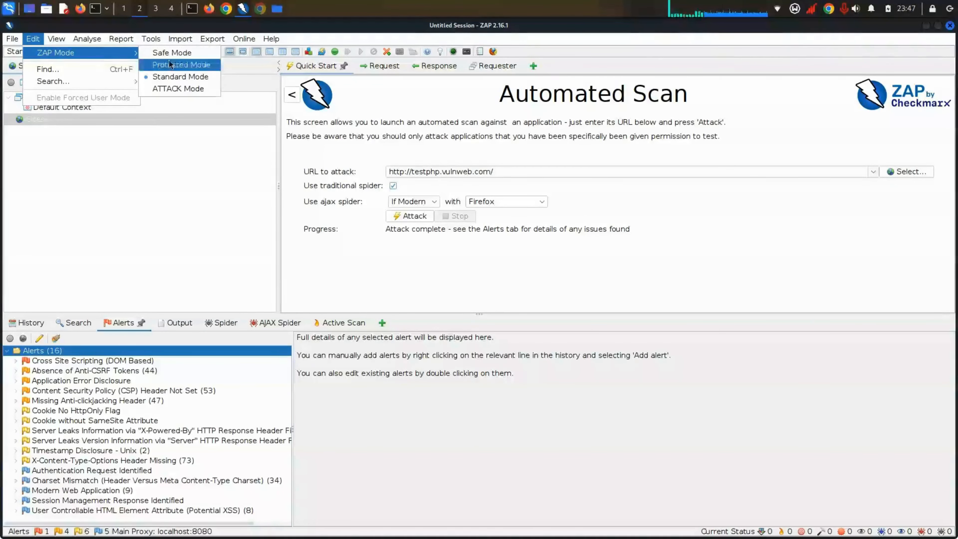
left_click(192, 89)
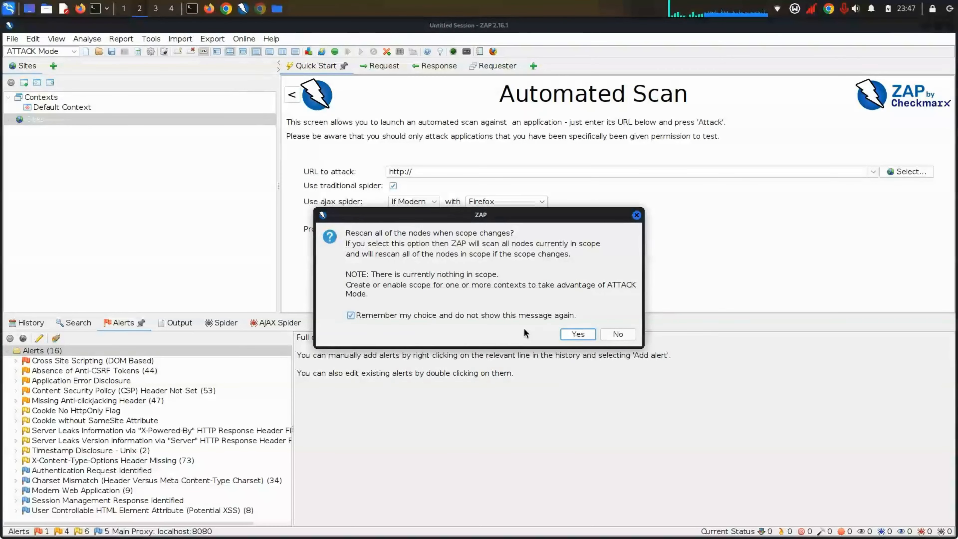
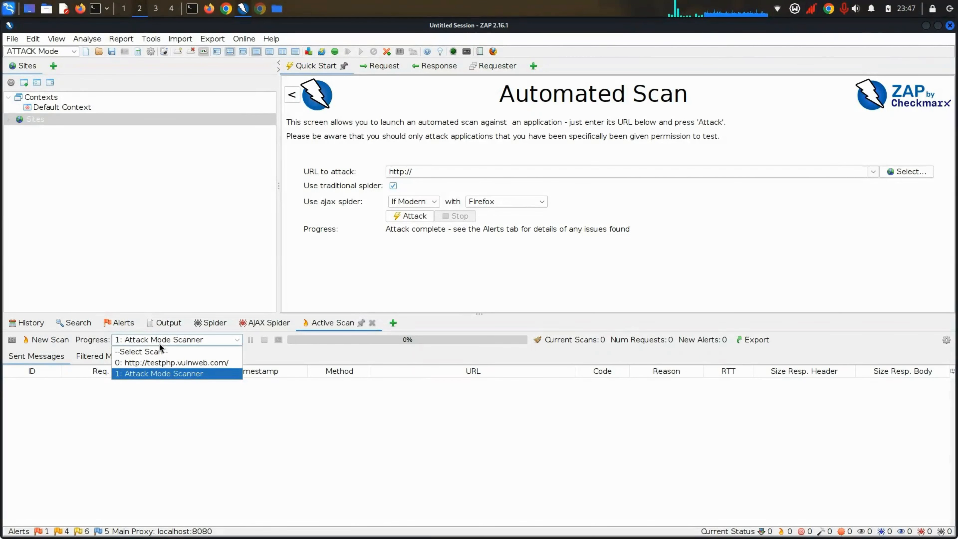
Step: Keep Attack Mode Scanner selected, focus the URL to attack field, and browse the View menu
left_click(164, 341)
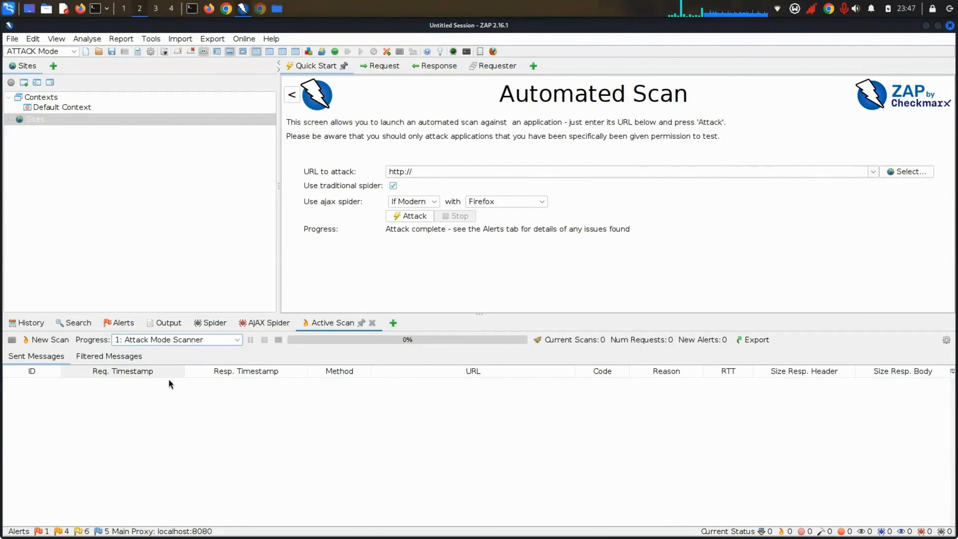
left_click(439, 171)
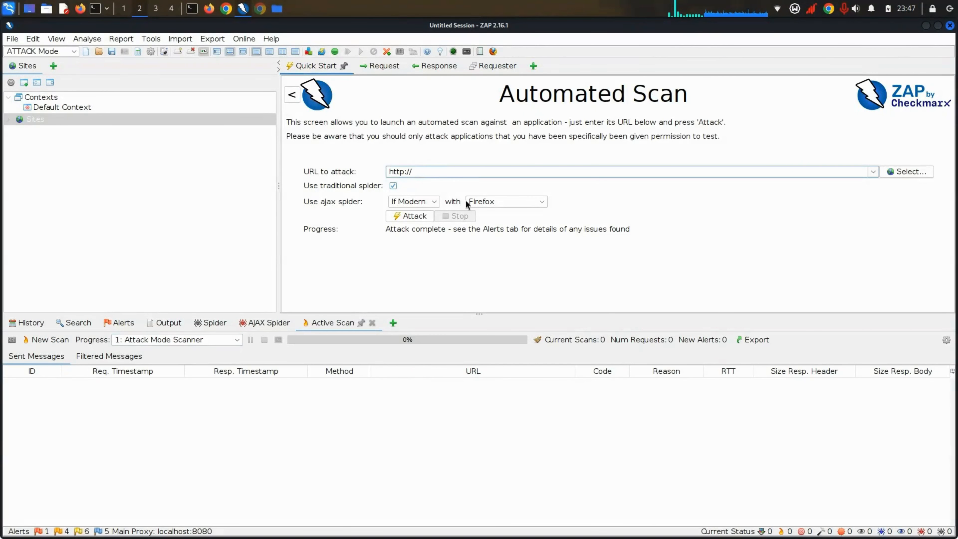
left_click(58, 38)
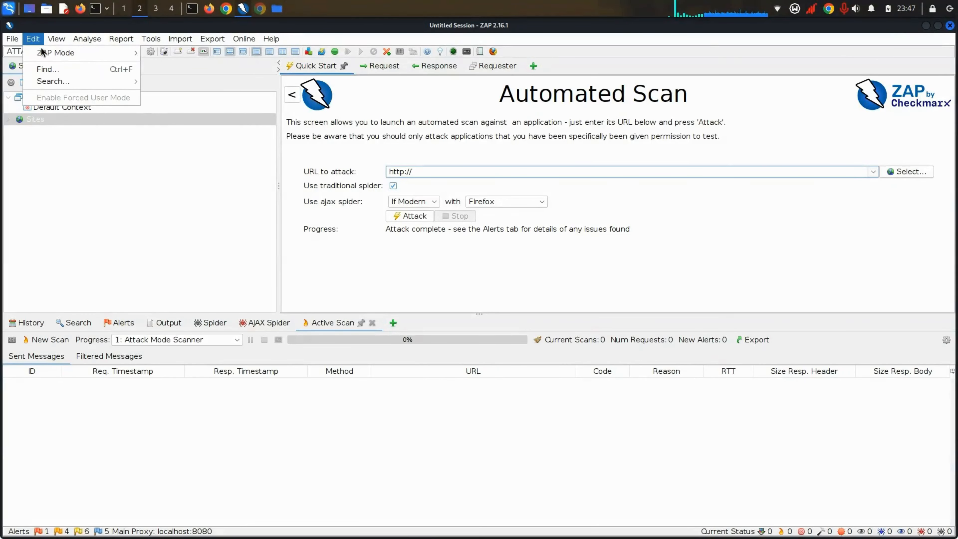
mouse_move(86, 56)
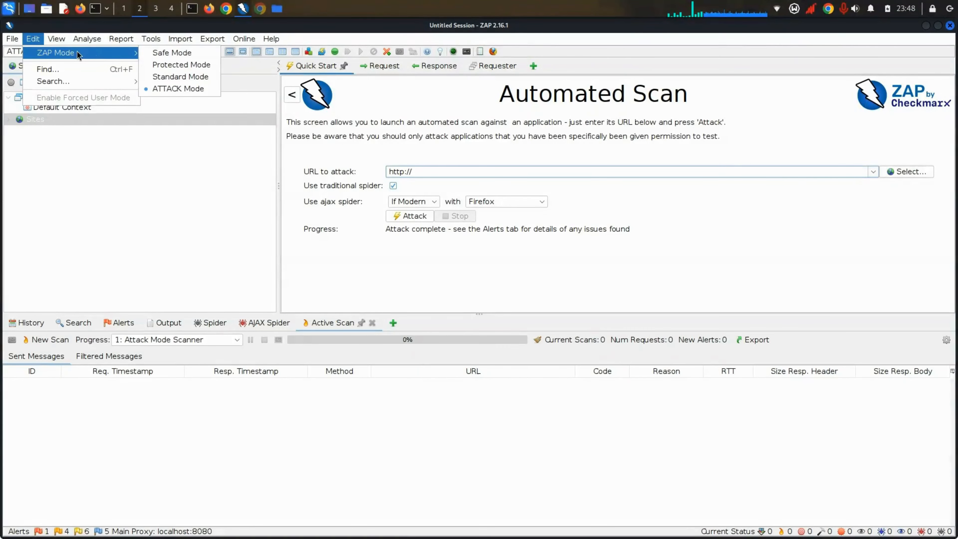
Step: Review the list of showable tabs, then the Report, Import and Online menus
left_click(65, 39)
left_click(63, 39)
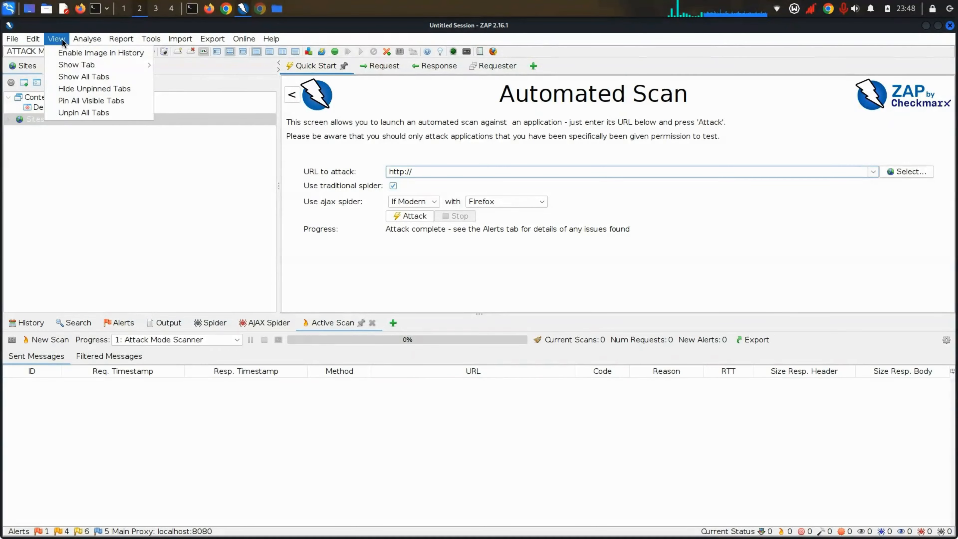
mouse_move(109, 66)
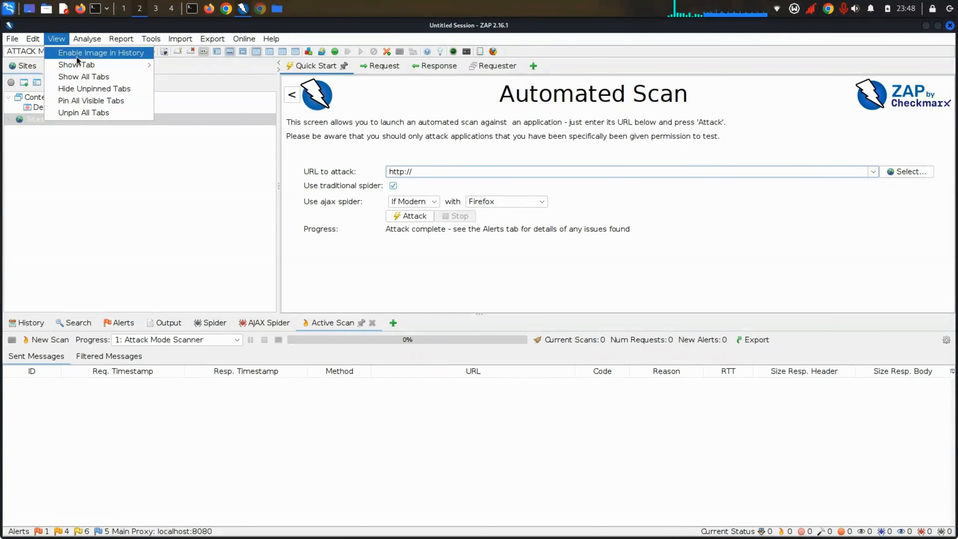
mouse_move(81, 40)
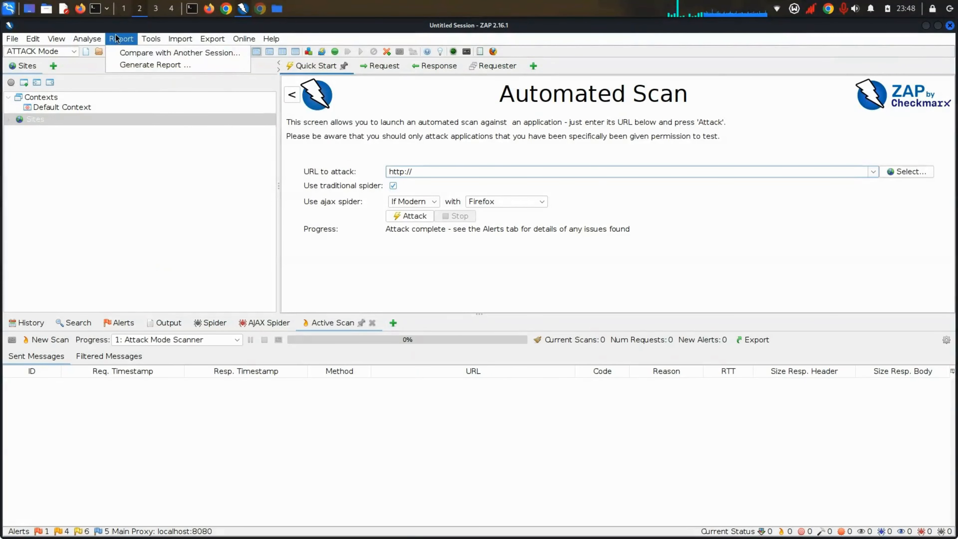
mouse_move(136, 38)
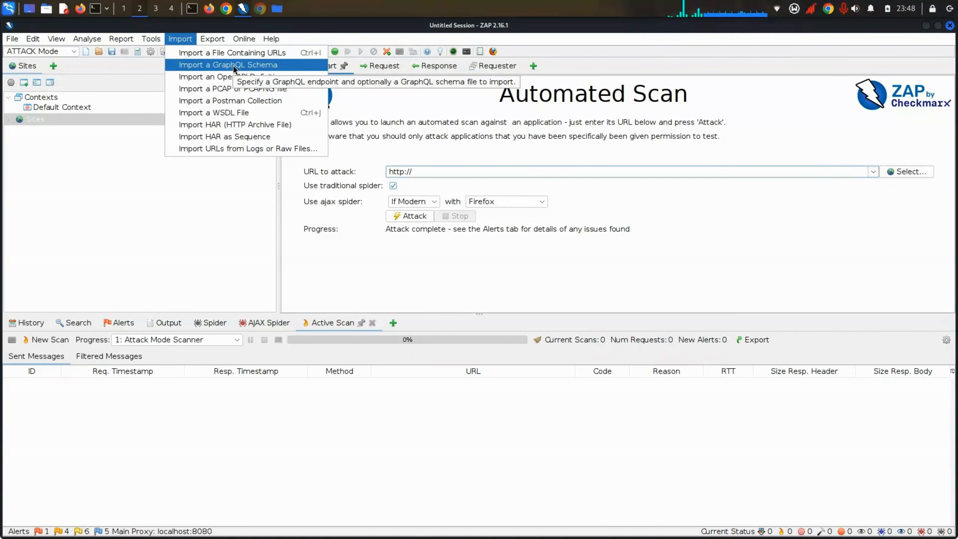
mouse_move(237, 42)
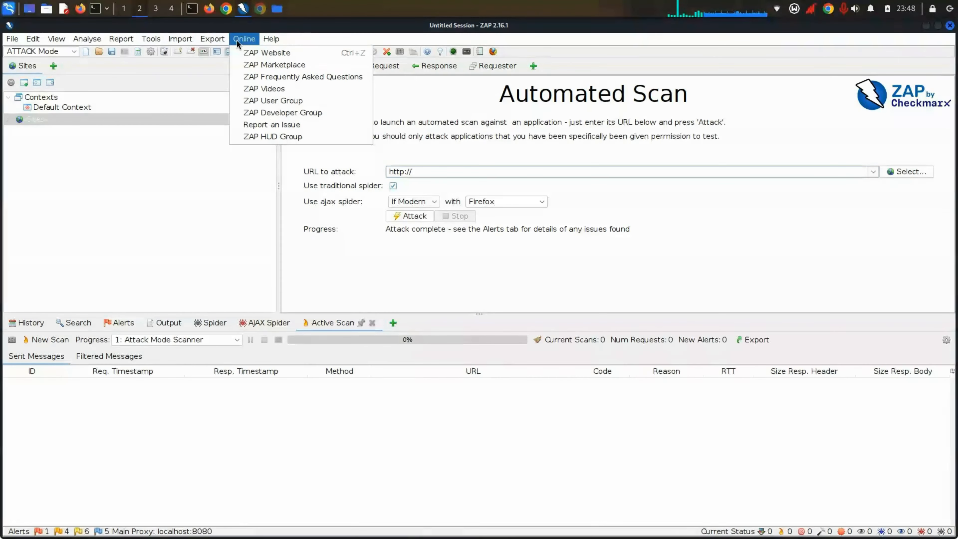
Step: Open ZAP Videos in Chrome, play and pause the introduction video, then close that tab
left_click(253, 93)
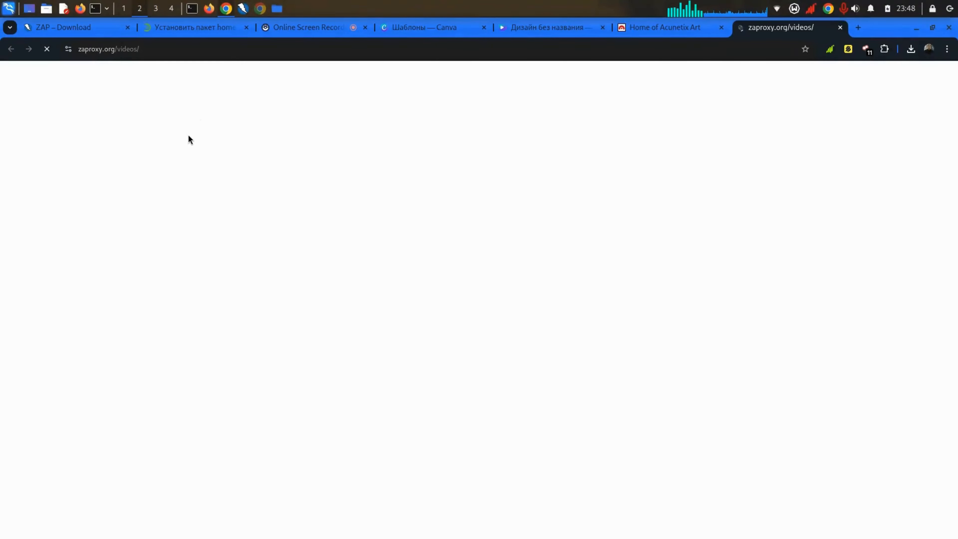
scroll(491, 333, "down", 3)
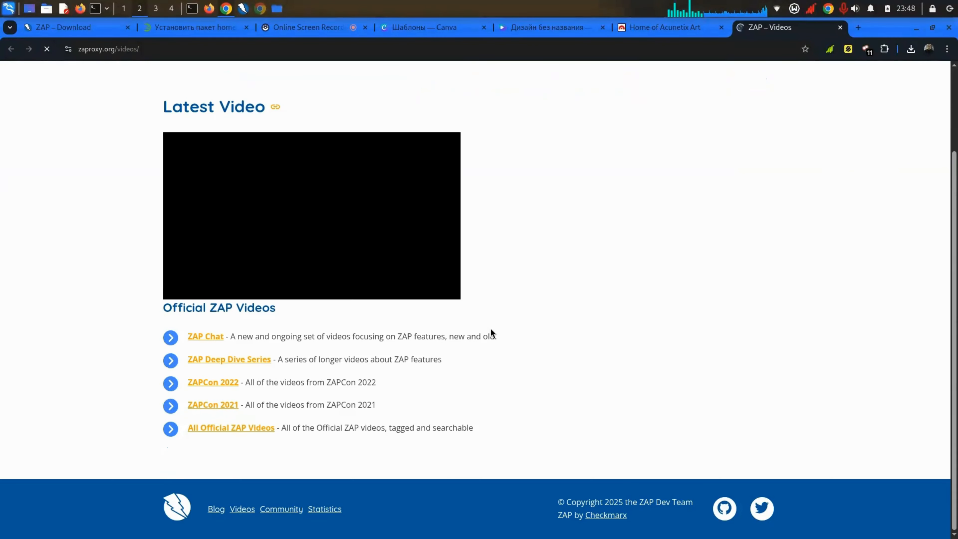
left_click(306, 272)
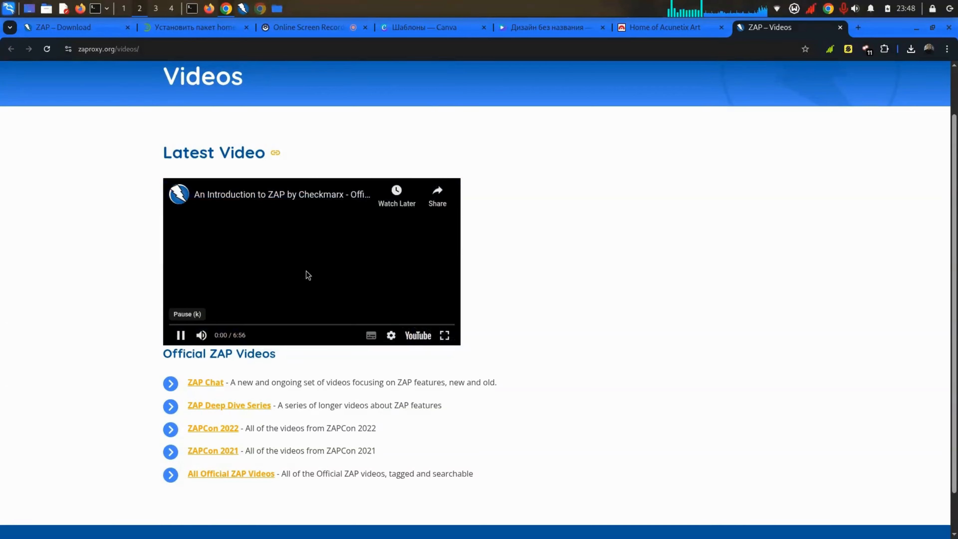
left_click(181, 335)
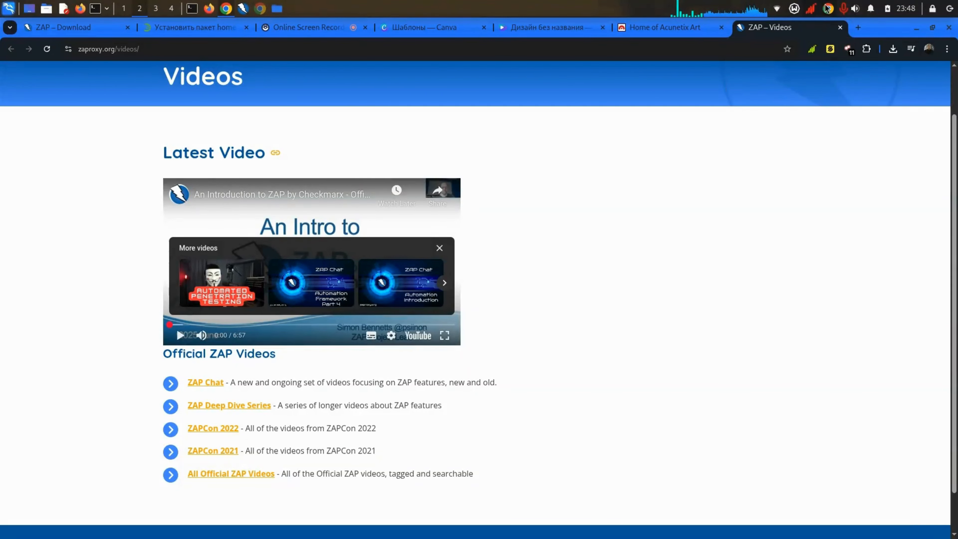
left_click(839, 28)
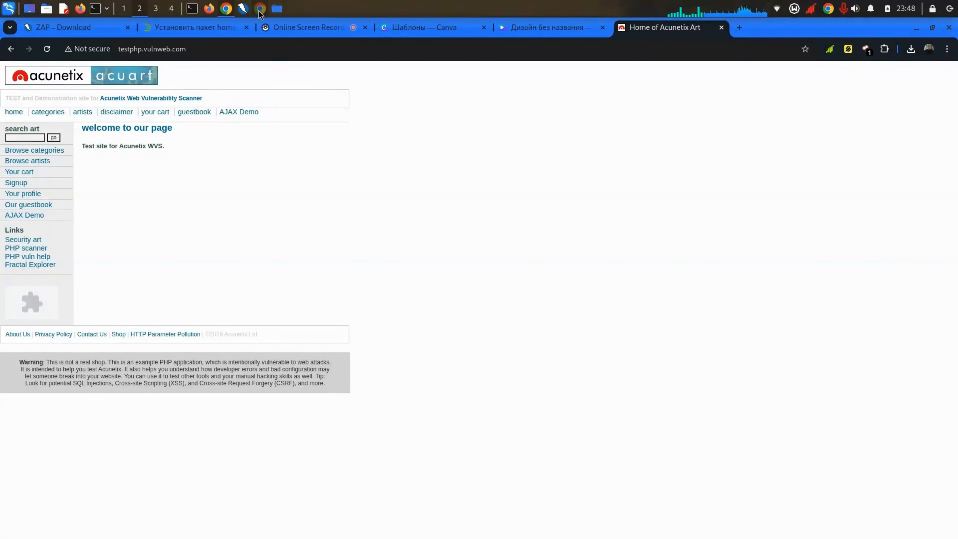
Step: Back in ZAP, check the mode list keeping ATTACK Mode, then bring up the extra-tab choices
left_click(249, 11)
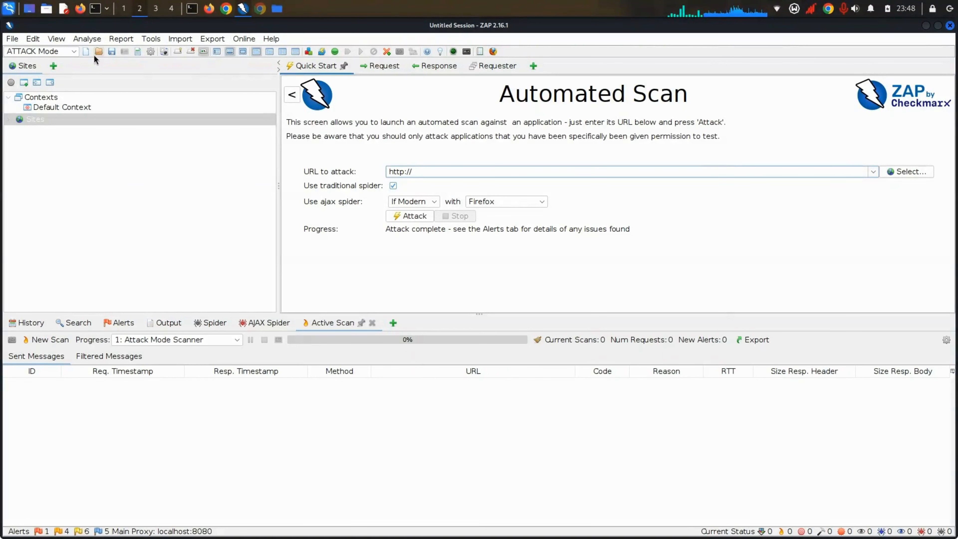
left_click(73, 51)
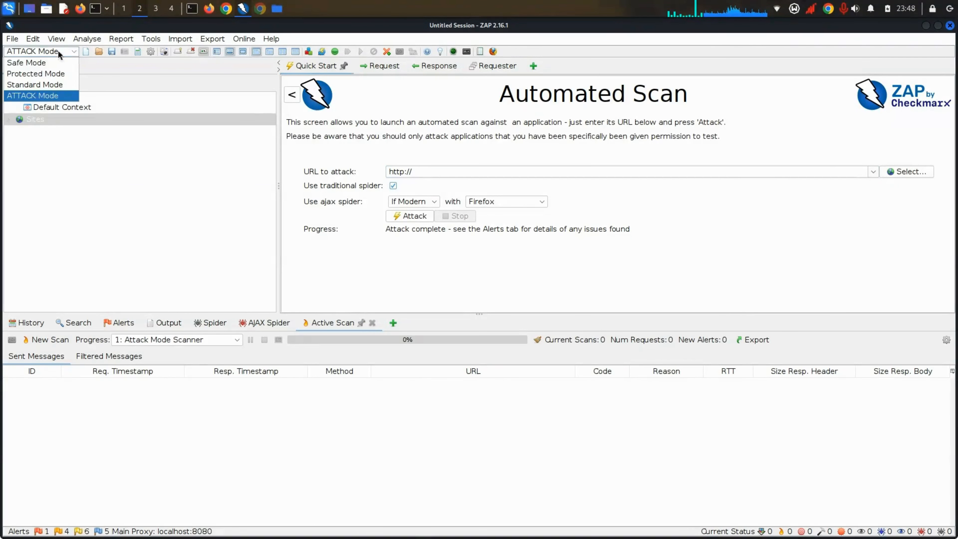
left_click(133, 77)
left_click(53, 66)
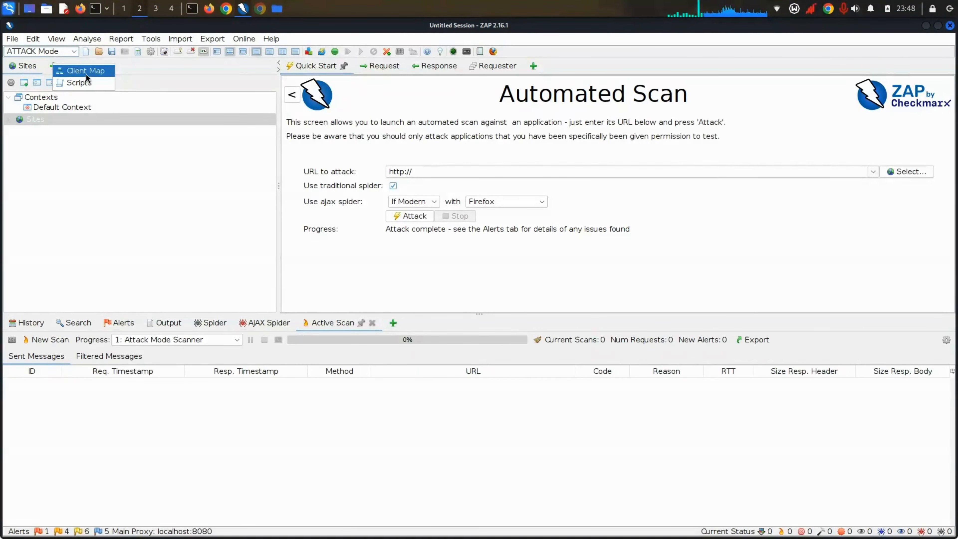
Step: Add the Scripts view and browse its Encode/Decode, Sequence and top Scripting nodes
left_click(81, 82)
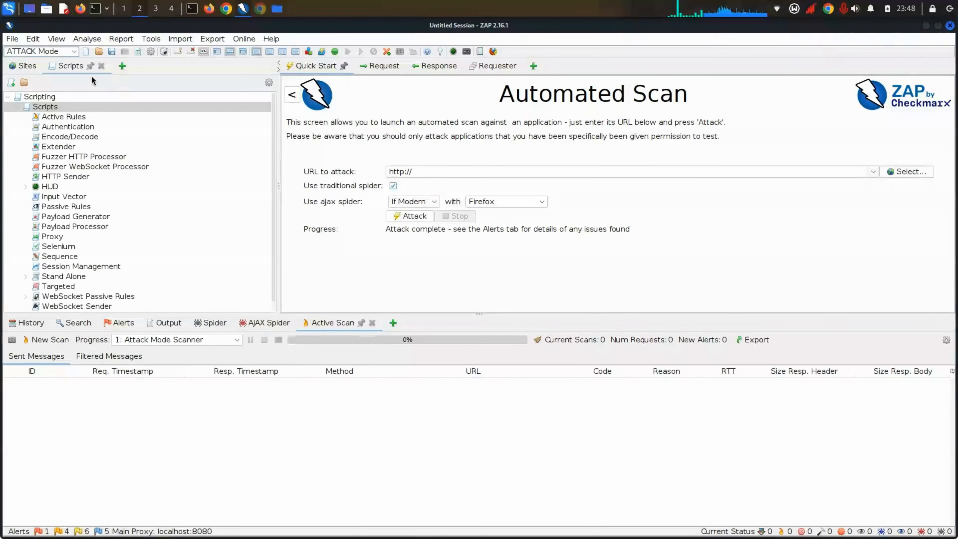
left_click(63, 137)
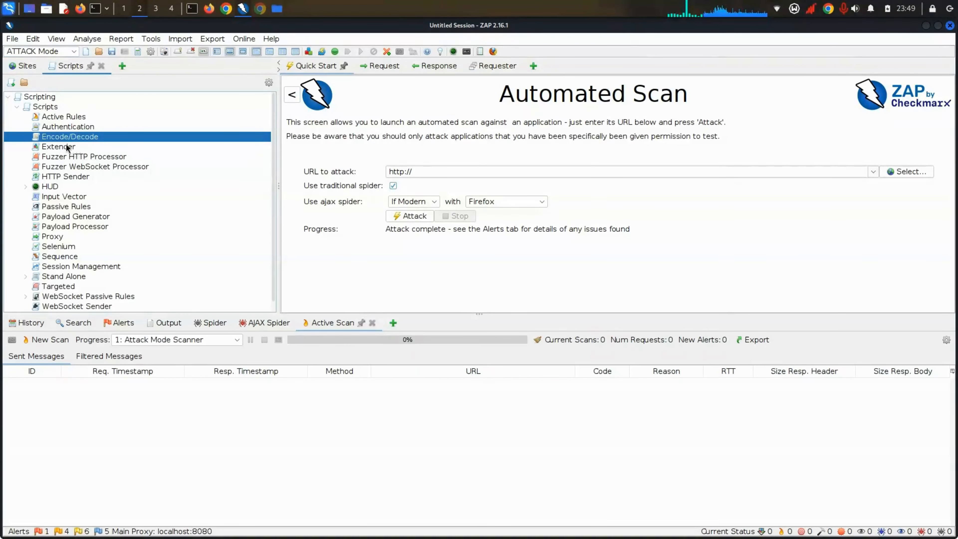
scroll(107, 186, "down", 1)
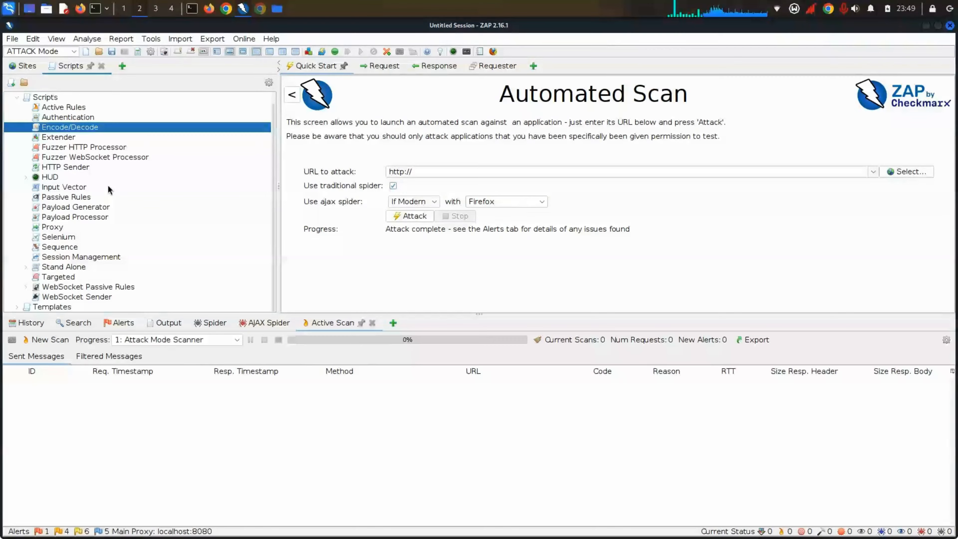
left_click(70, 249)
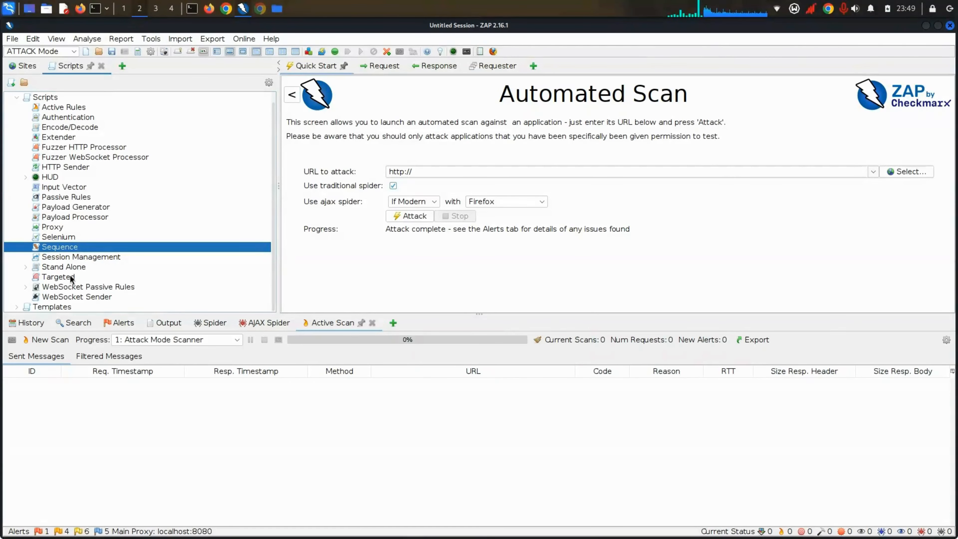
scroll(72, 274, "up", 1)
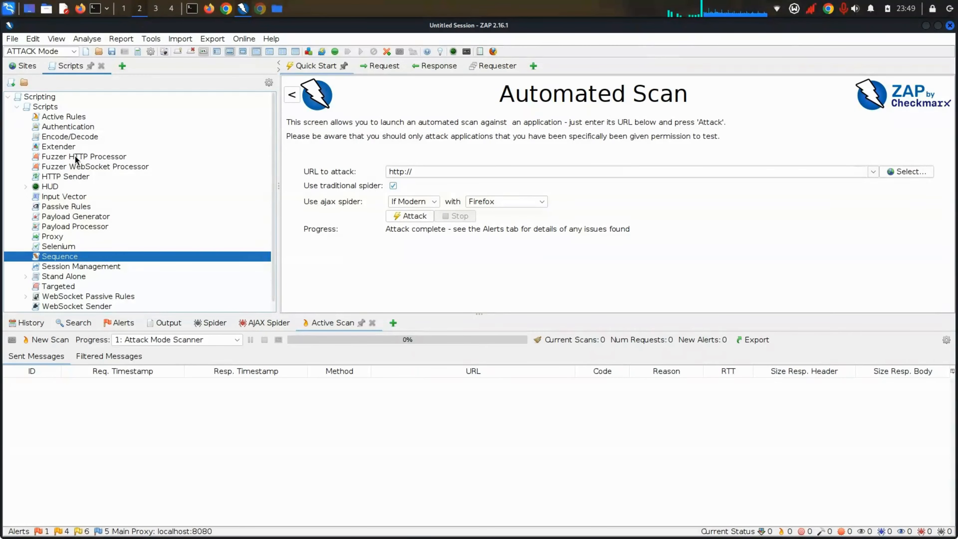
left_click(4, 97)
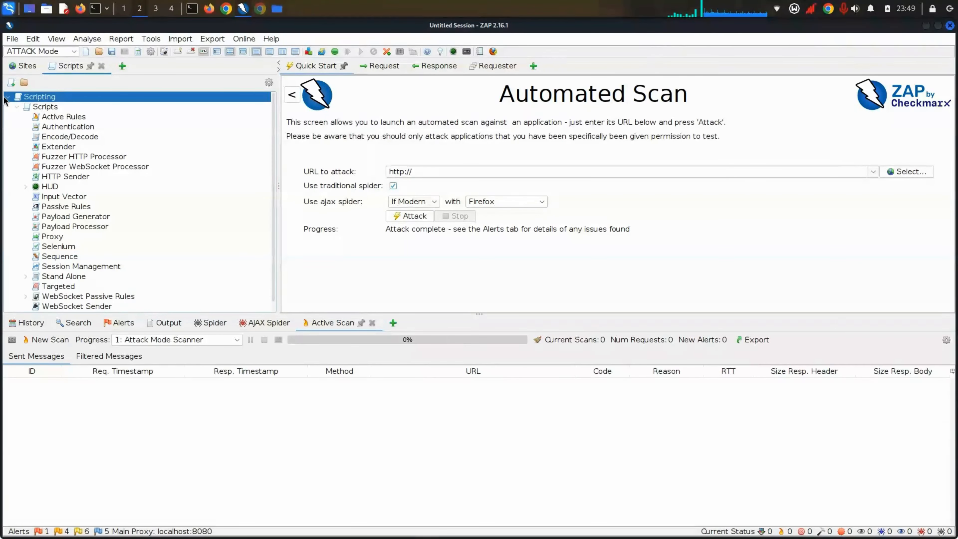
Step: Add the Client Map view, then return to the Scripting tree at Encode/Decode
left_click(122, 65)
left_click(135, 75)
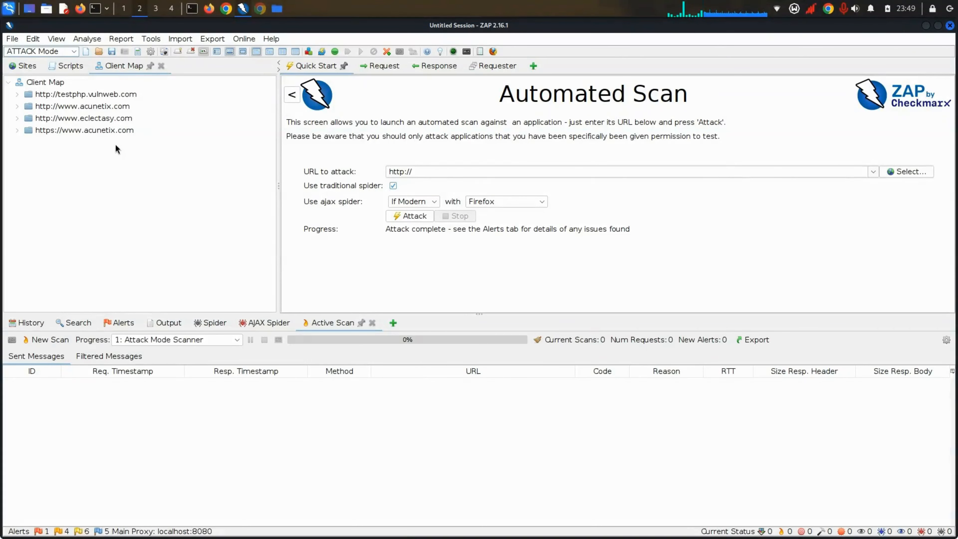
left_click(75, 66)
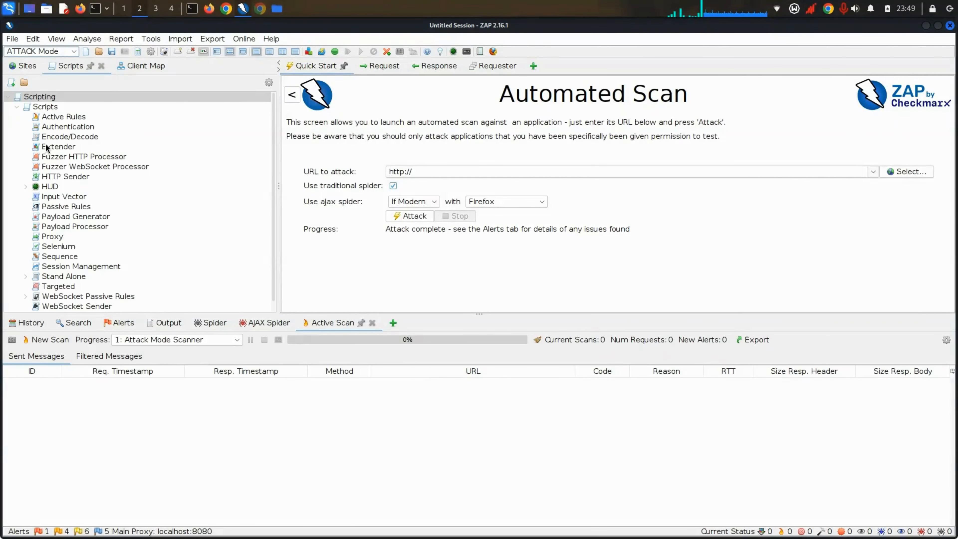
left_click(59, 139)
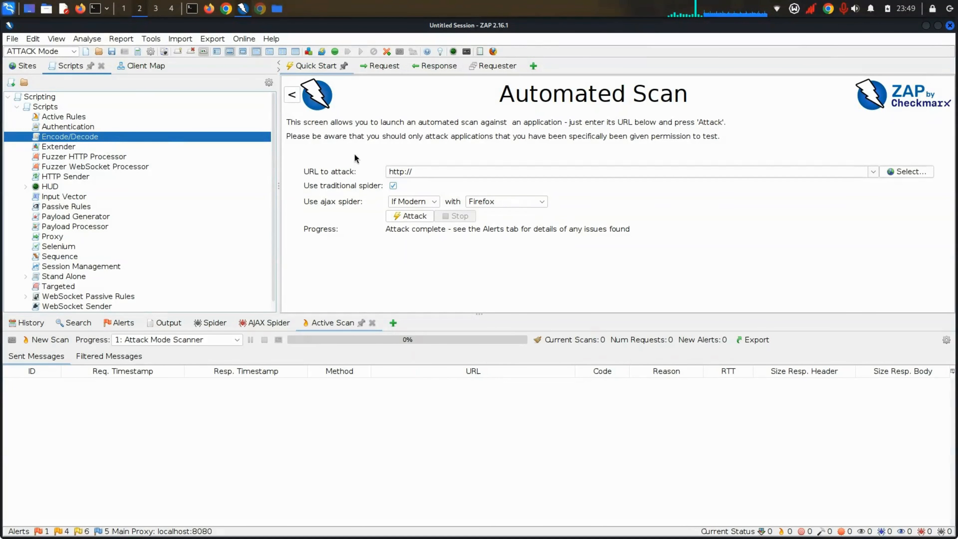
scroll(58, 259, "down", 2)
scroll(58, 259, "up", 2)
Step: Open and dismiss the Active Scan dialog and the Options window, then open the Look and Feel list
left_click(50, 341)
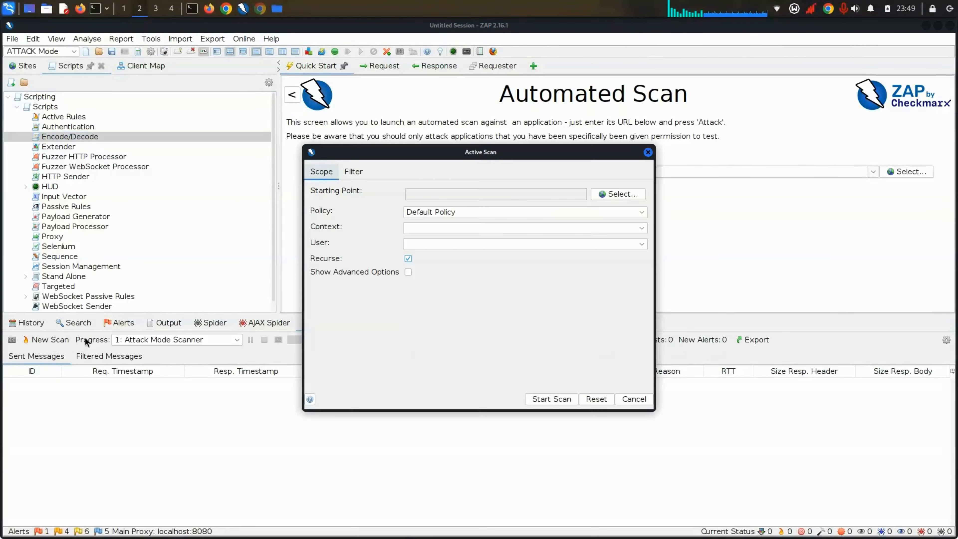
left_click(648, 152)
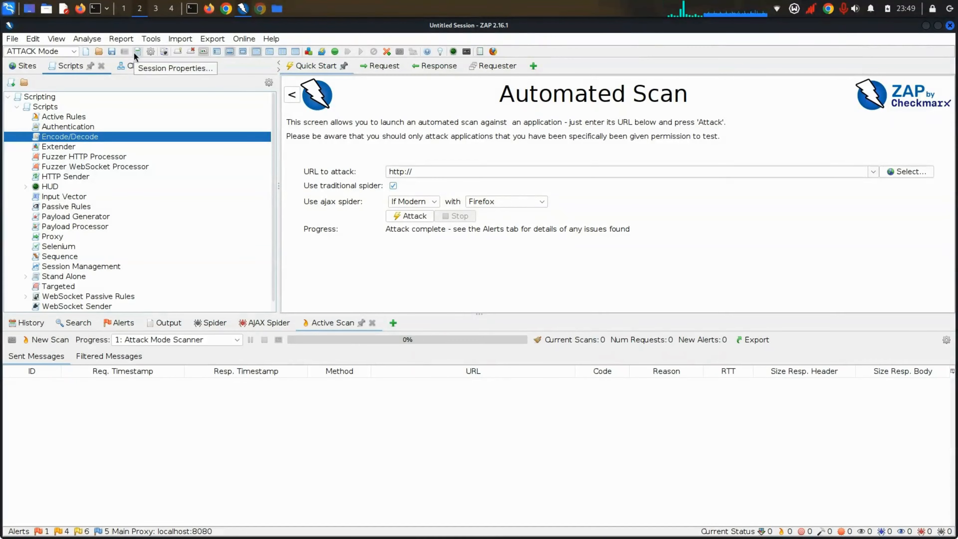
left_click(150, 51)
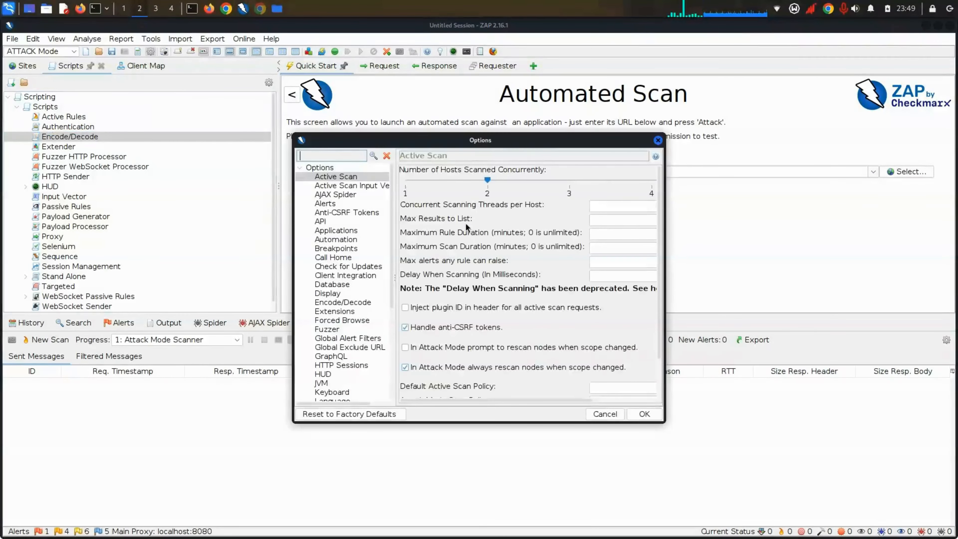
left_click(657, 140)
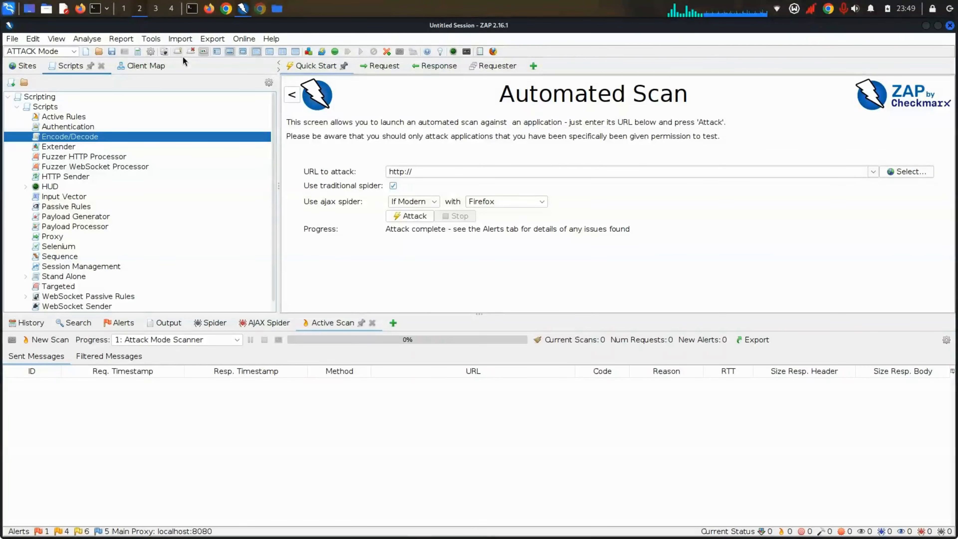
left_click(165, 51)
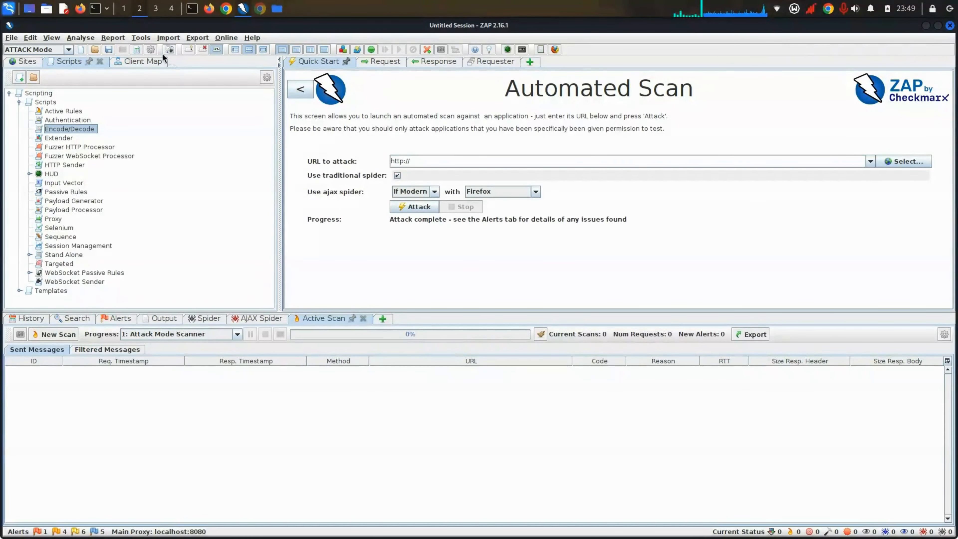
Step: Try Metal and Flat IntelliJ looks, then settle on the dark Flat Darcula look and feel
left_click(170, 49)
left_click(193, 76)
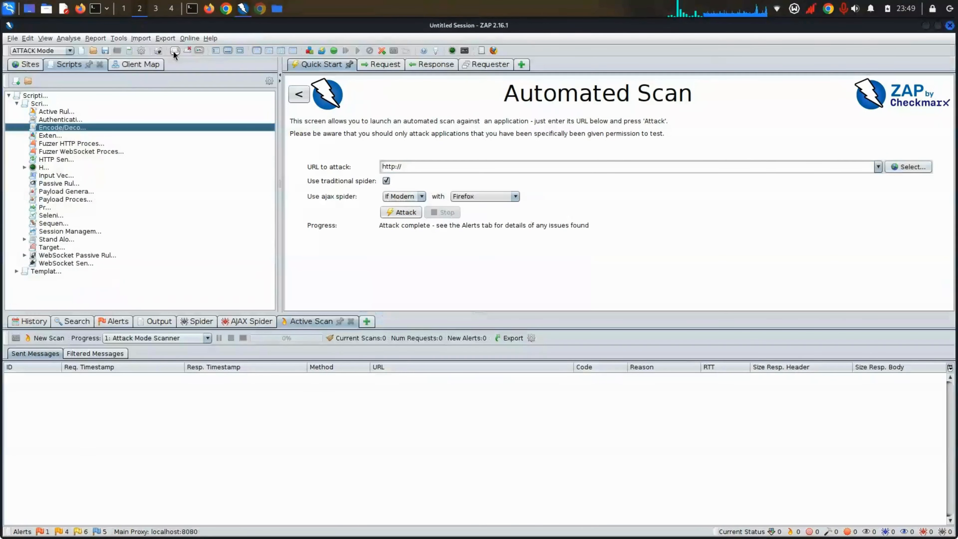
left_click(161, 50)
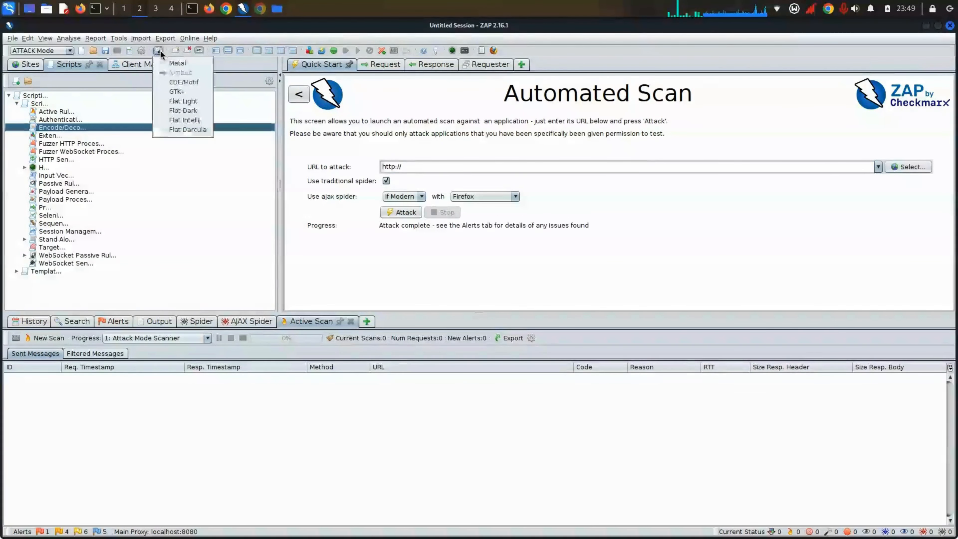
left_click(184, 120)
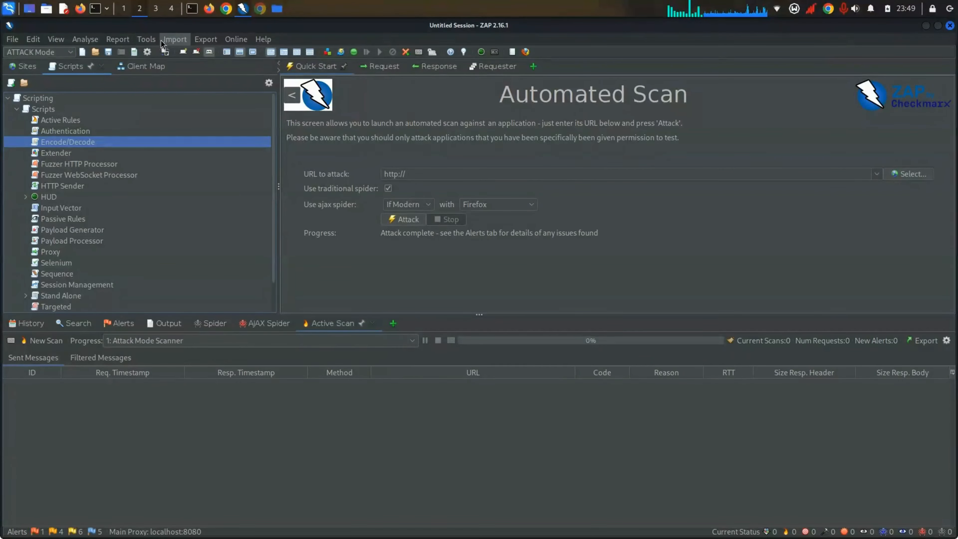
left_click(164, 51)
left_click(235, 185)
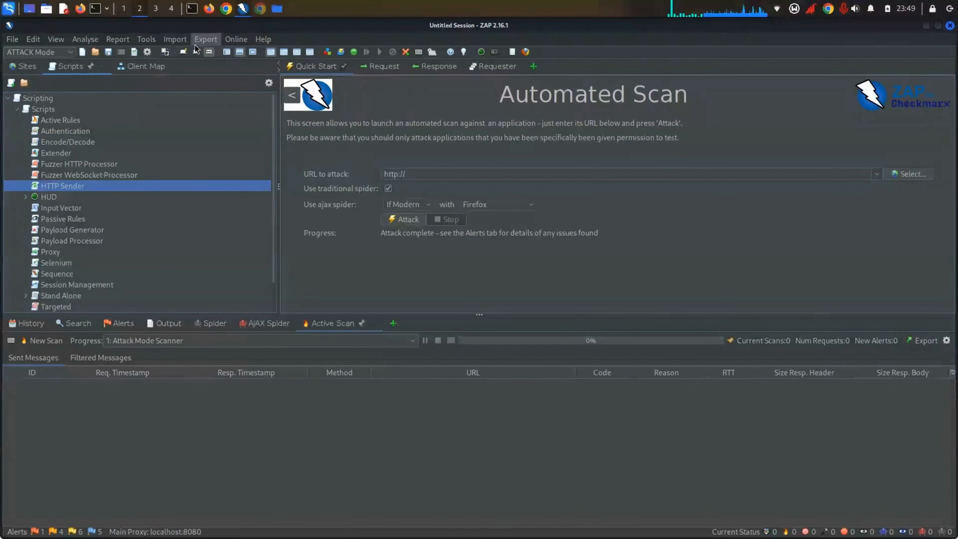
left_click(165, 52)
left_click(191, 159)
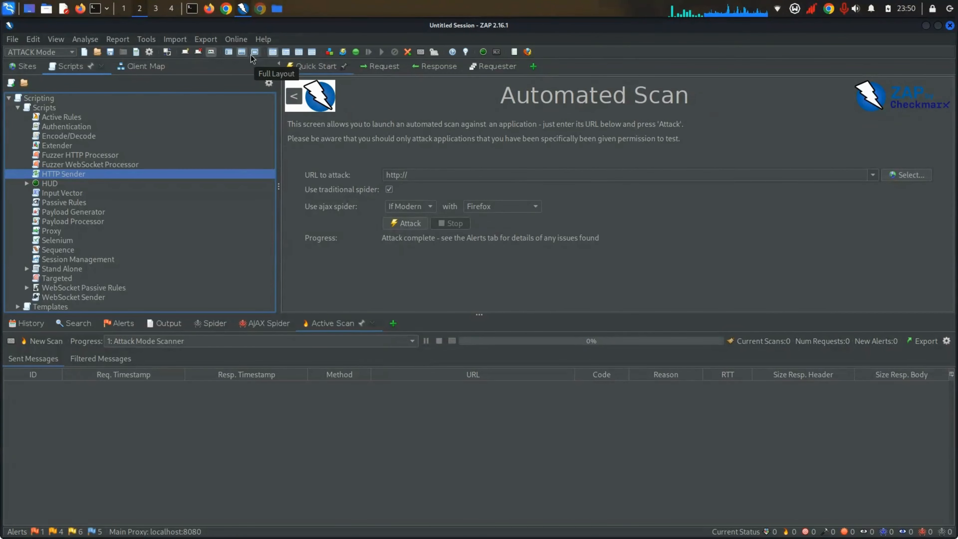
Step: Try full-height site tree, full-width bottom and tabbed layouts, ending with History along the bottom
left_click(228, 52)
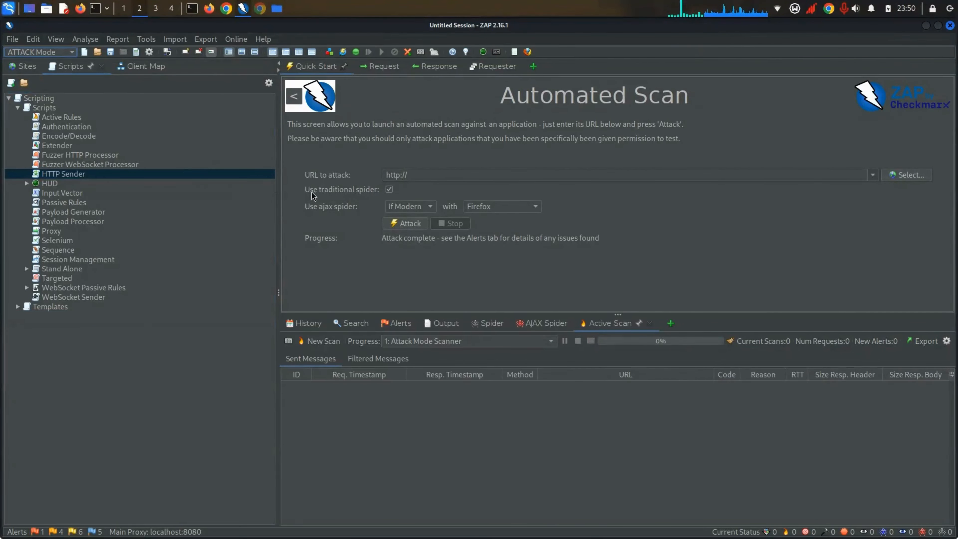
left_click(241, 51)
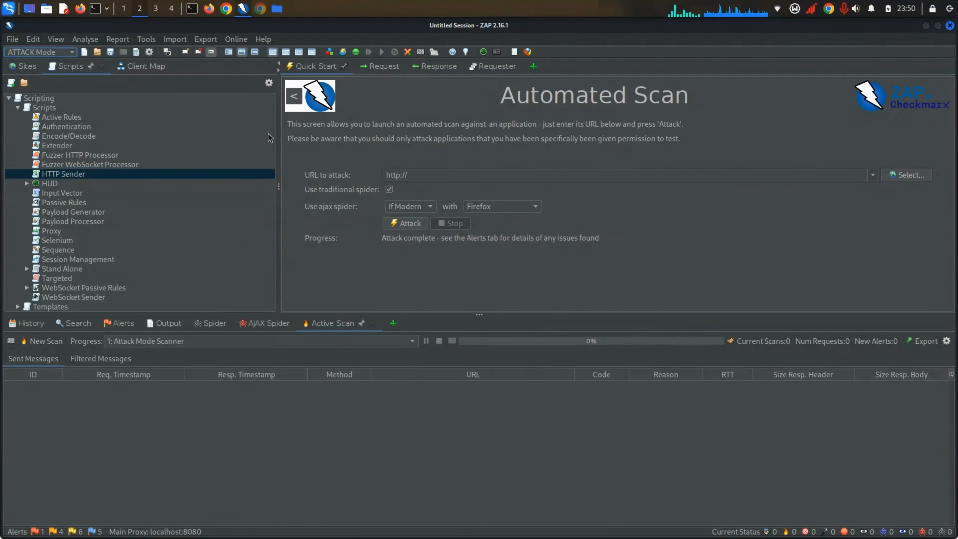
left_click(255, 51)
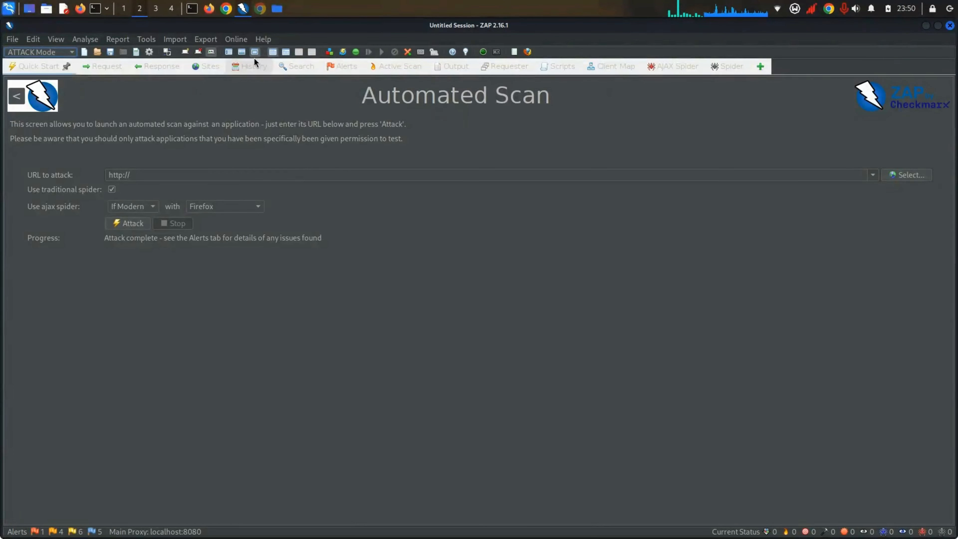
left_click(228, 52)
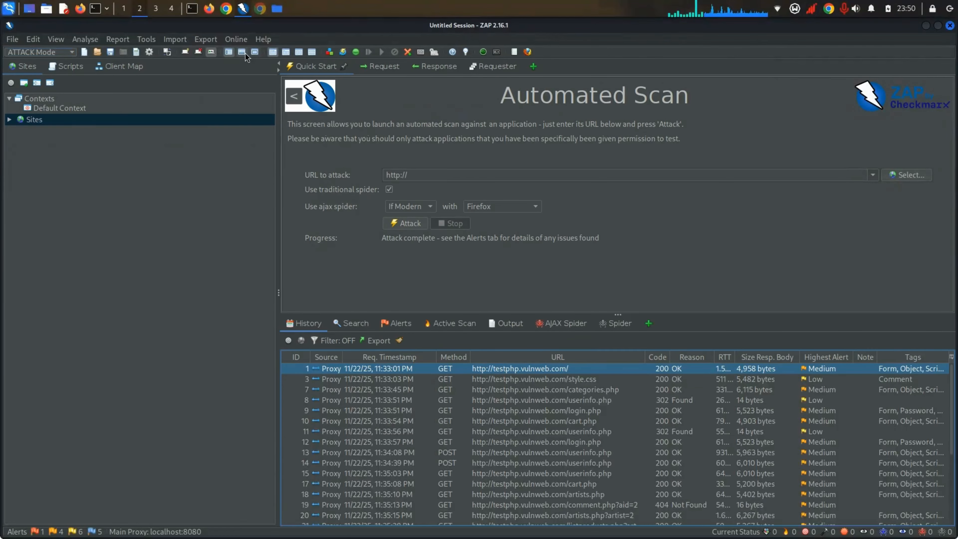
left_click(241, 51)
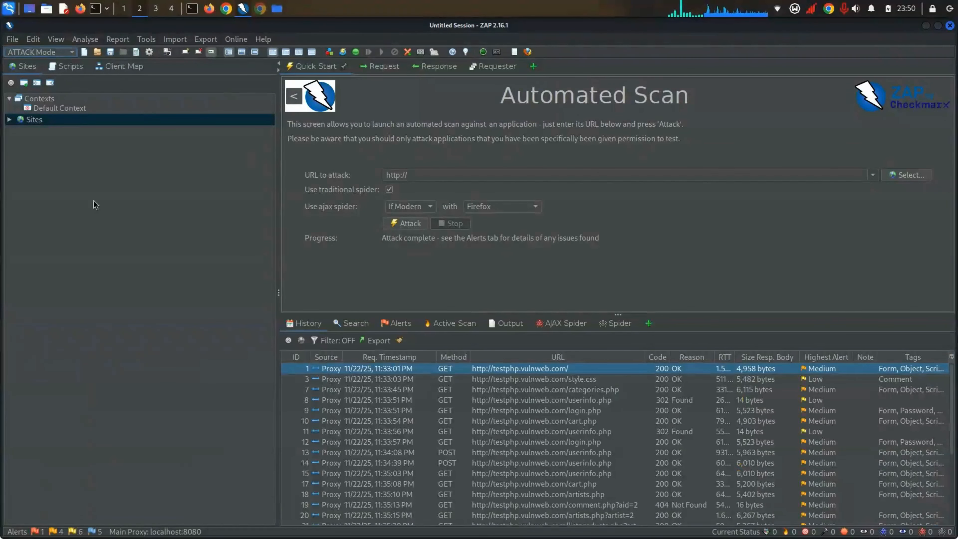
left_click(231, 55)
Step: Toggle combined and separate request/response views, ending with the response panel on the right
left_click(286, 50)
left_click(274, 49)
left_click(297, 52)
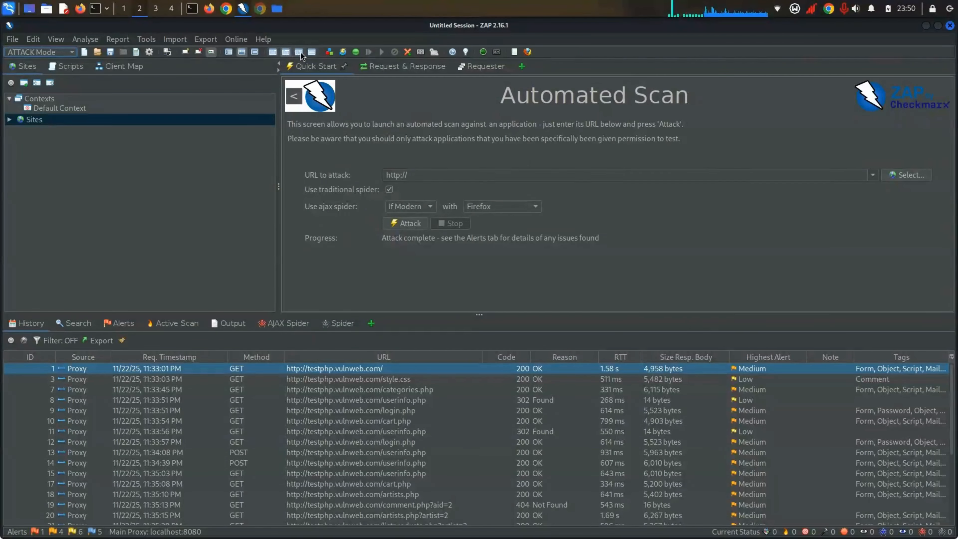
left_click(298, 53)
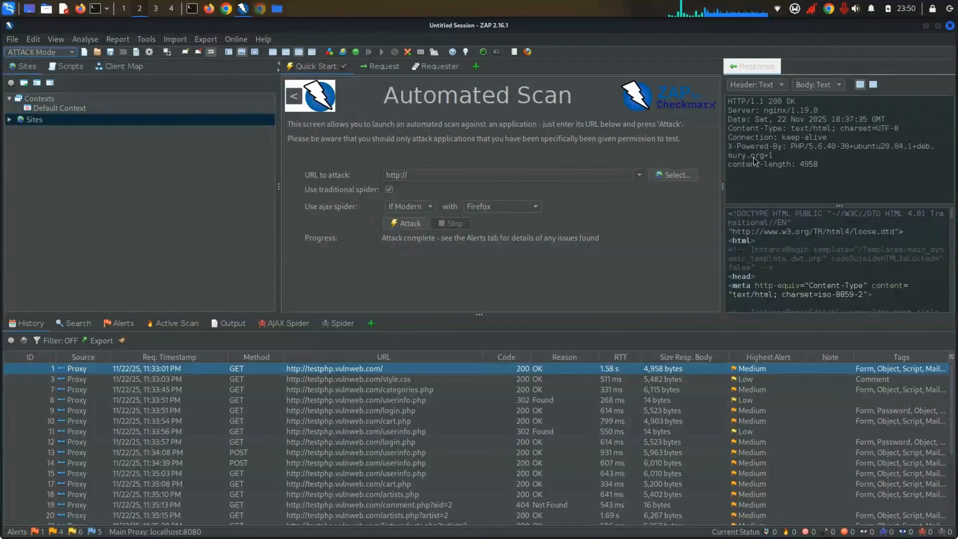
left_click(327, 51)
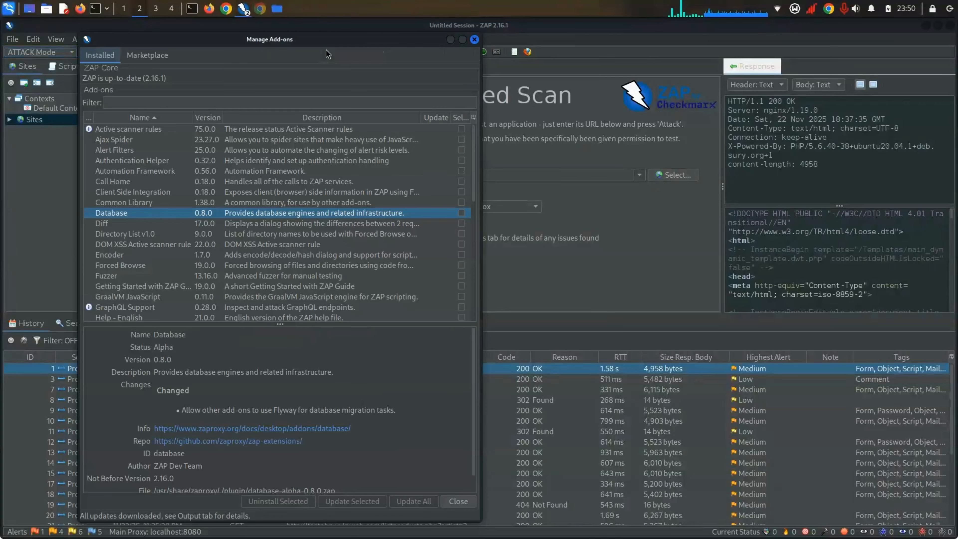
left_click(473, 40)
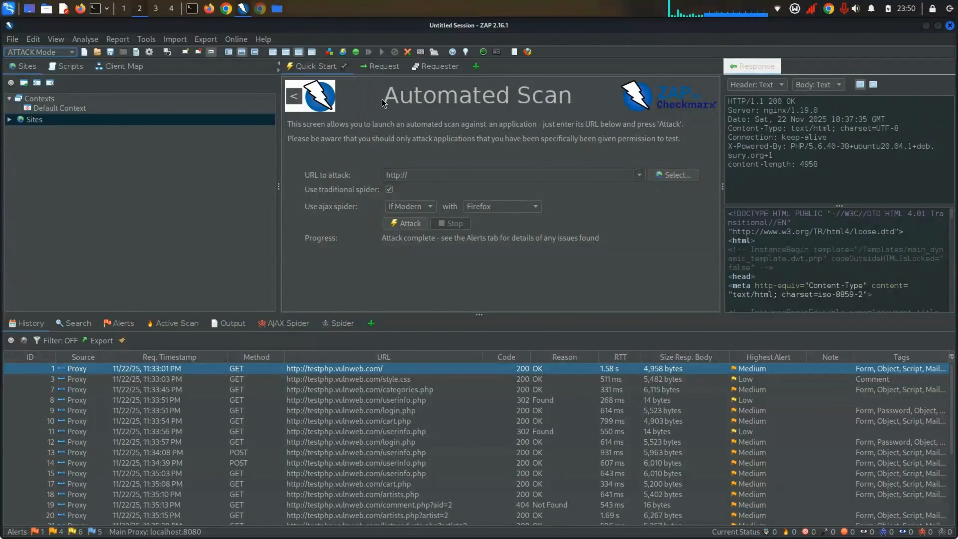
Step: Switch between the captured request view and the Automated Scan page, ending on Automated Scan
left_click(374, 70)
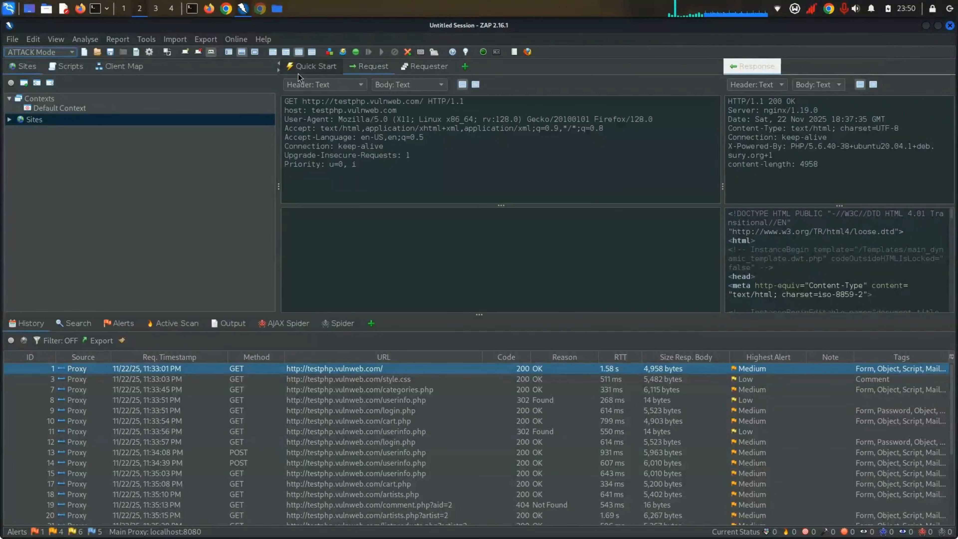
left_click(300, 71)
left_click(373, 68)
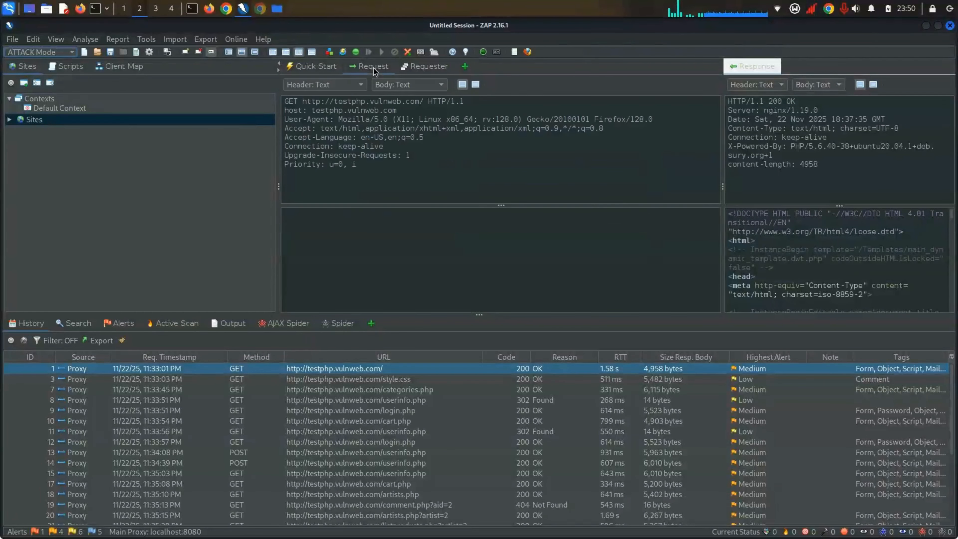
left_click(330, 73)
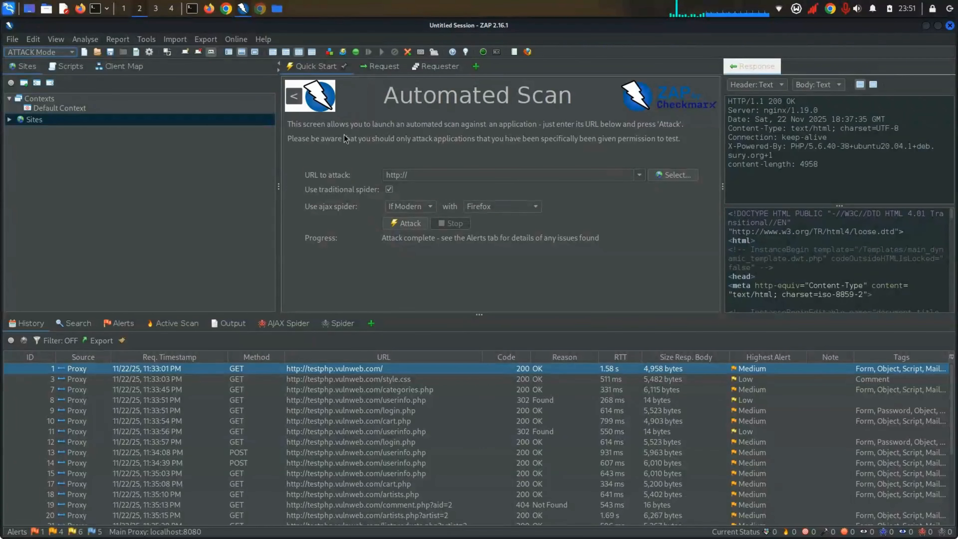
Step: Select and deselect the permission warning sentence, then bring Chrome with the test site forward
triple_click(683, 143)
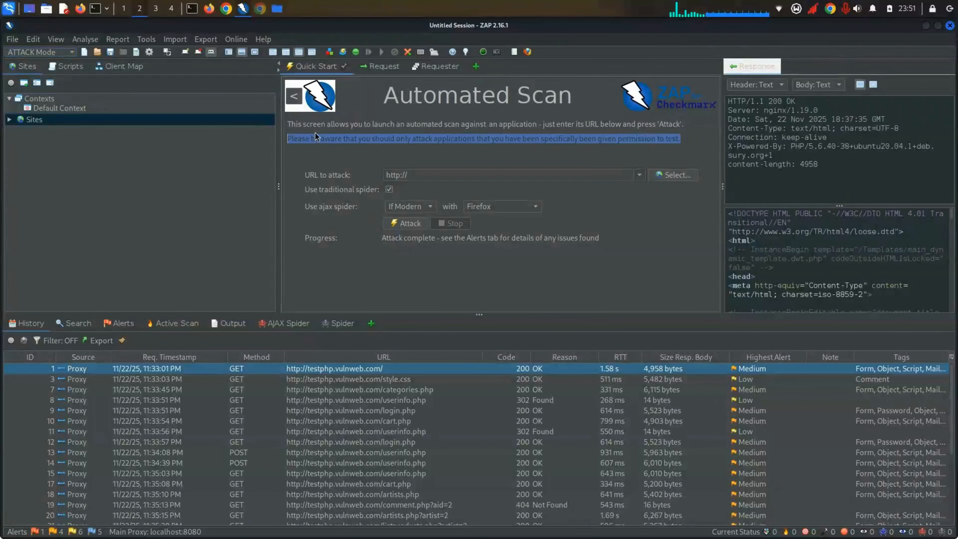
left_click(334, 138)
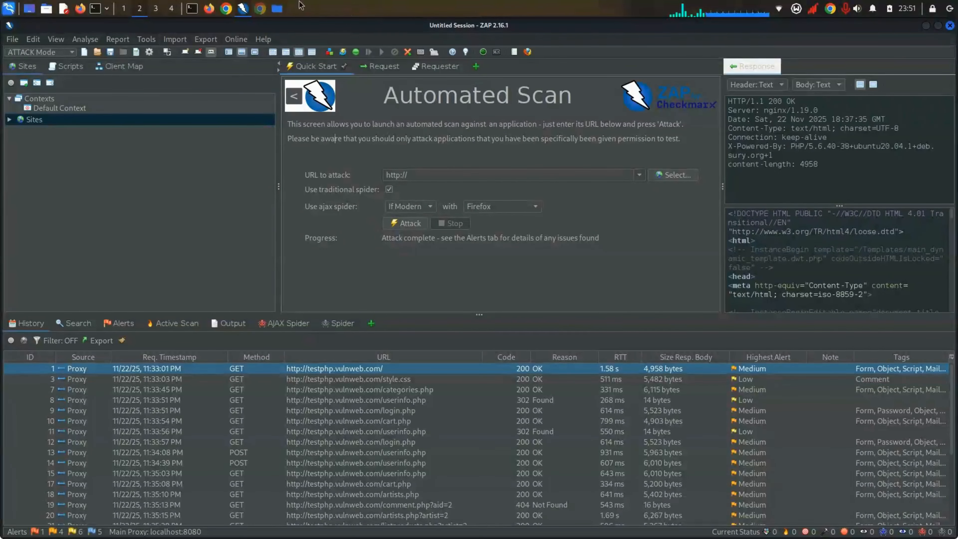
triple_click(484, 140)
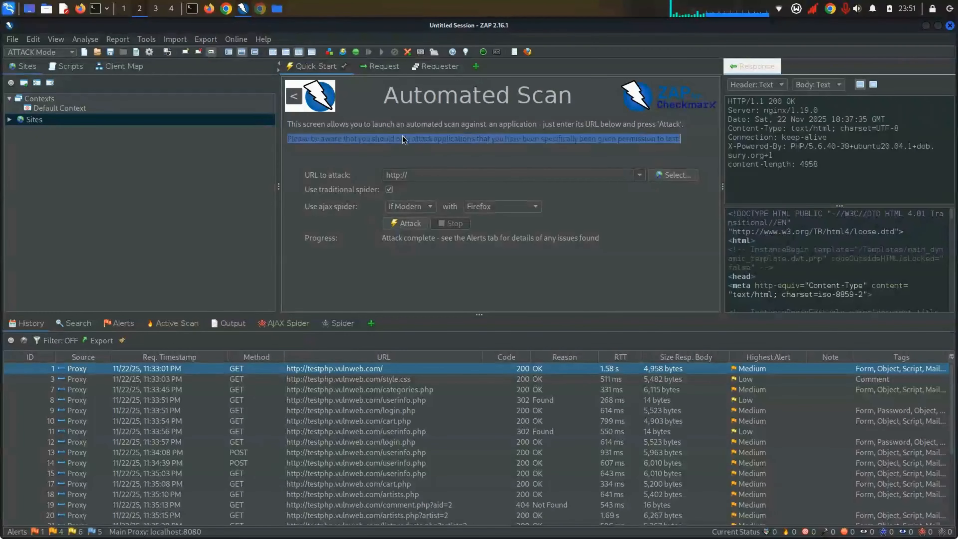
left_click(401, 139)
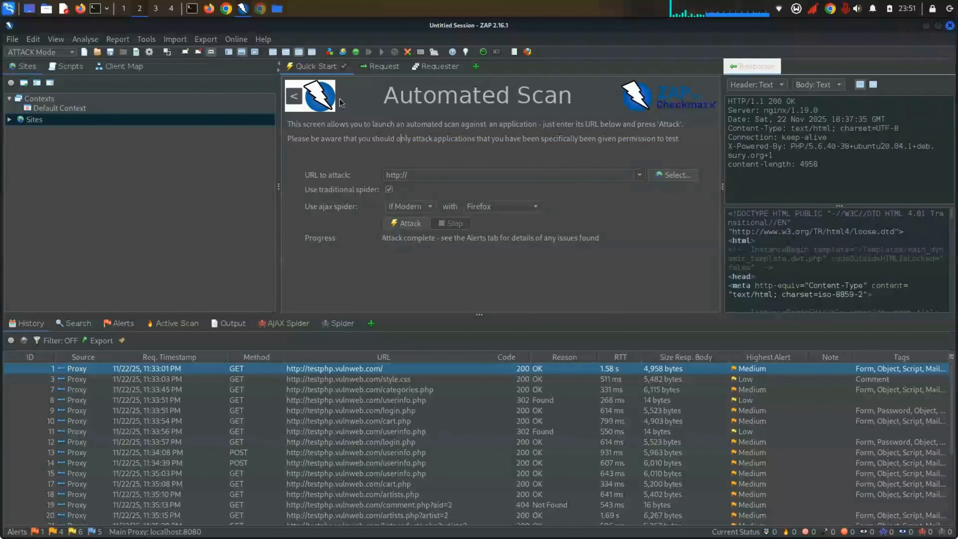
left_click(226, 9)
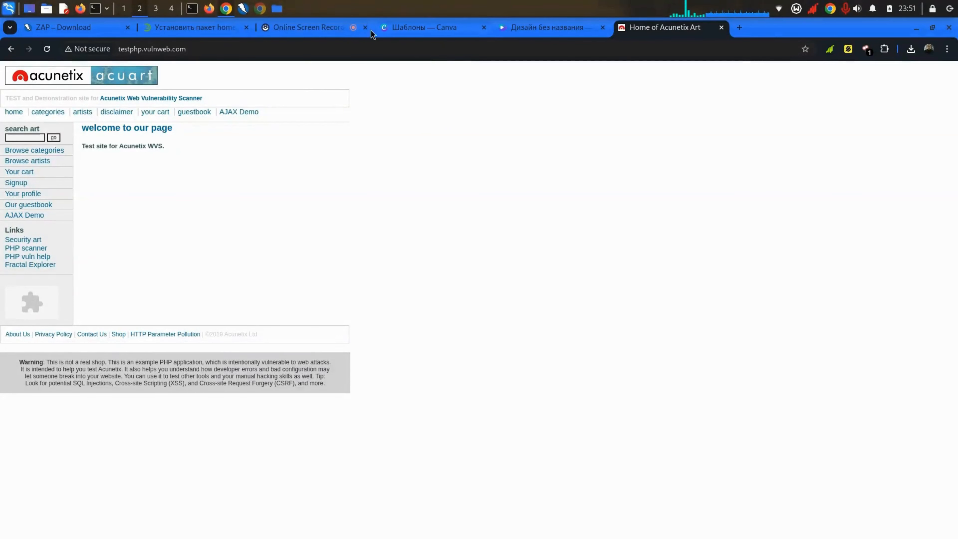